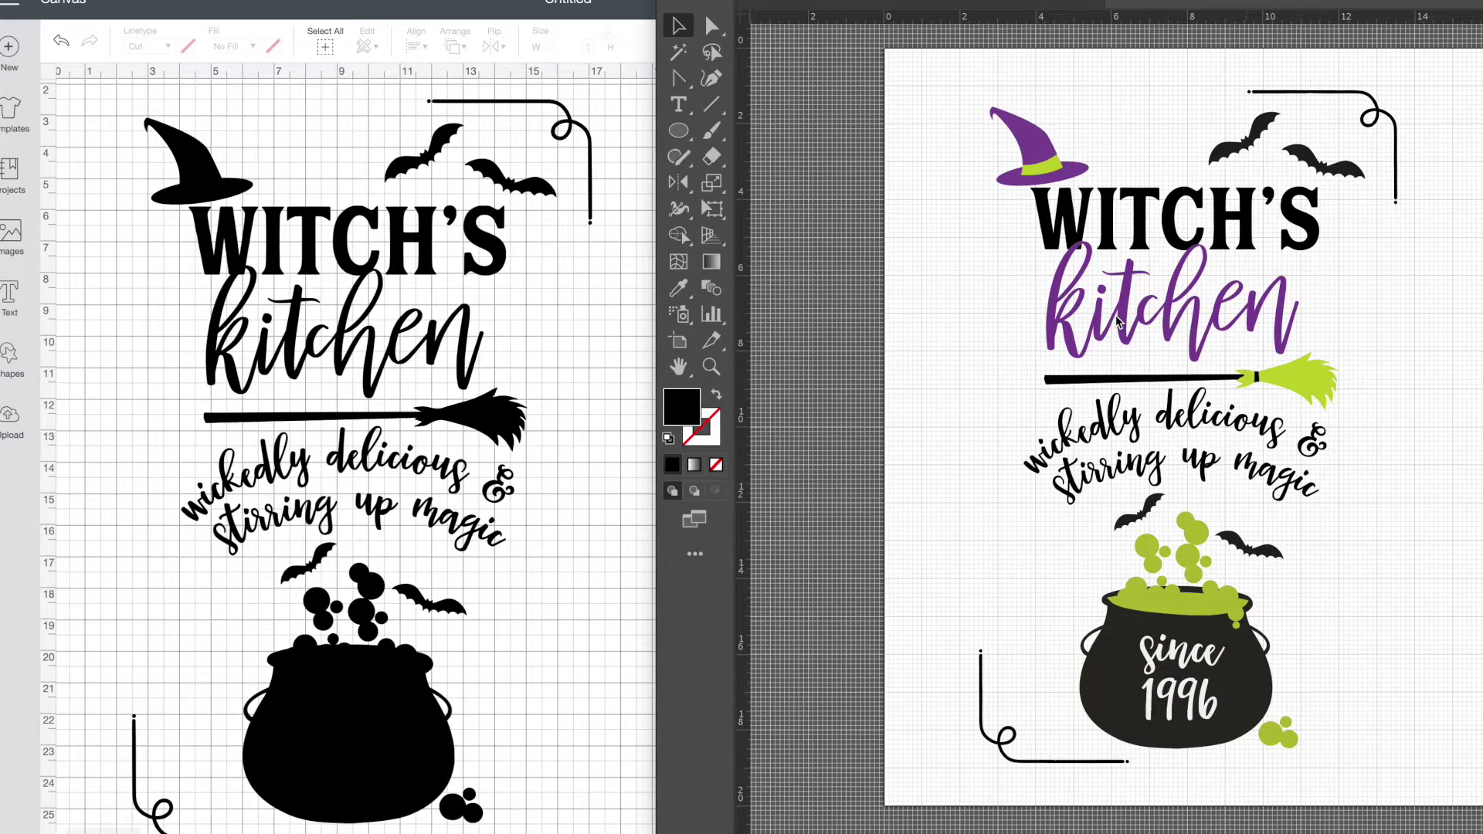
Compare the two Witch's Kitchen designs on the canvas by selecting the single-layer and the grouped version alternately.
left_click(618, 305)
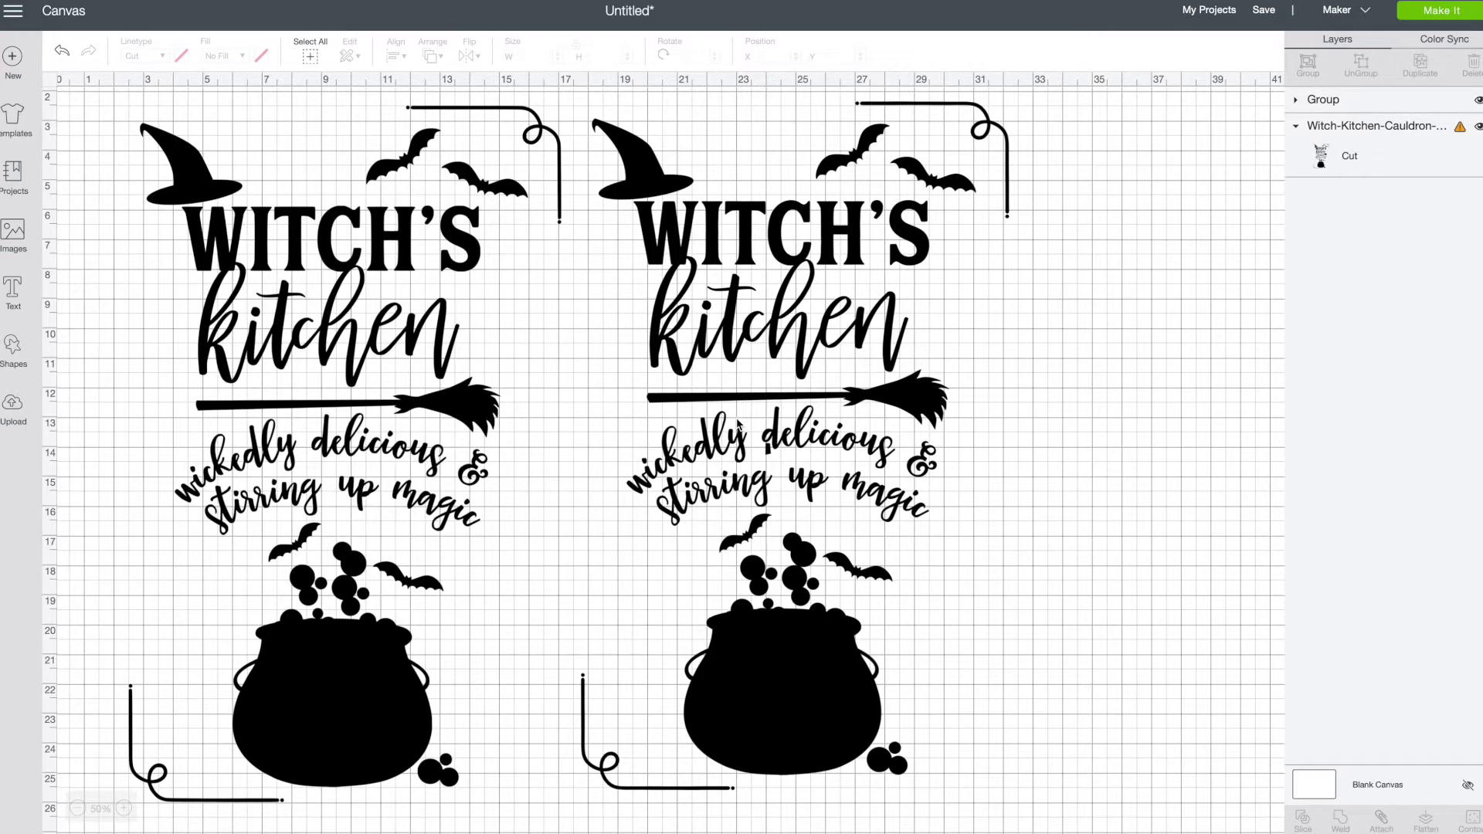
left_click(297, 395)
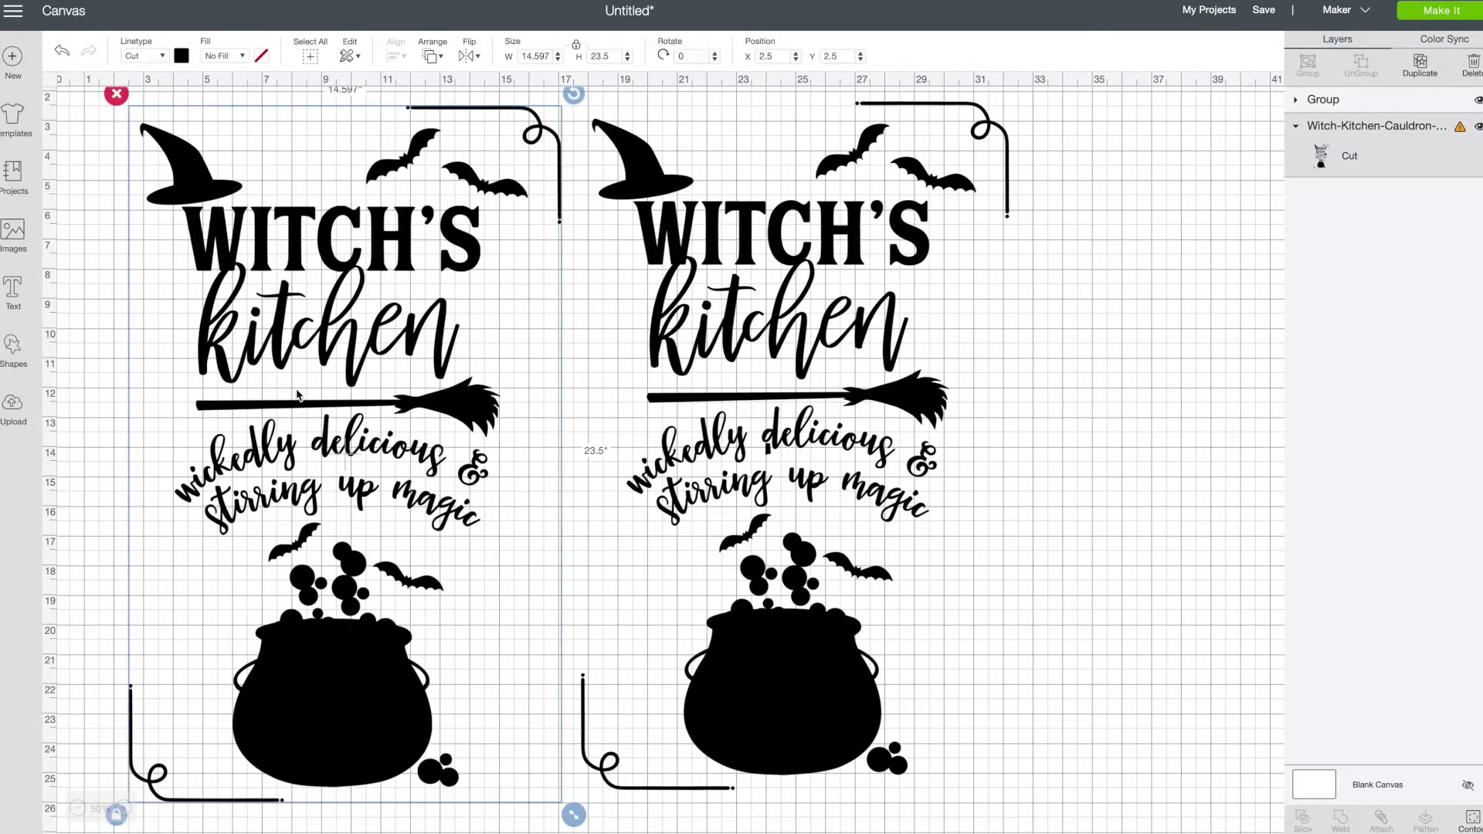
left_click(690, 338)
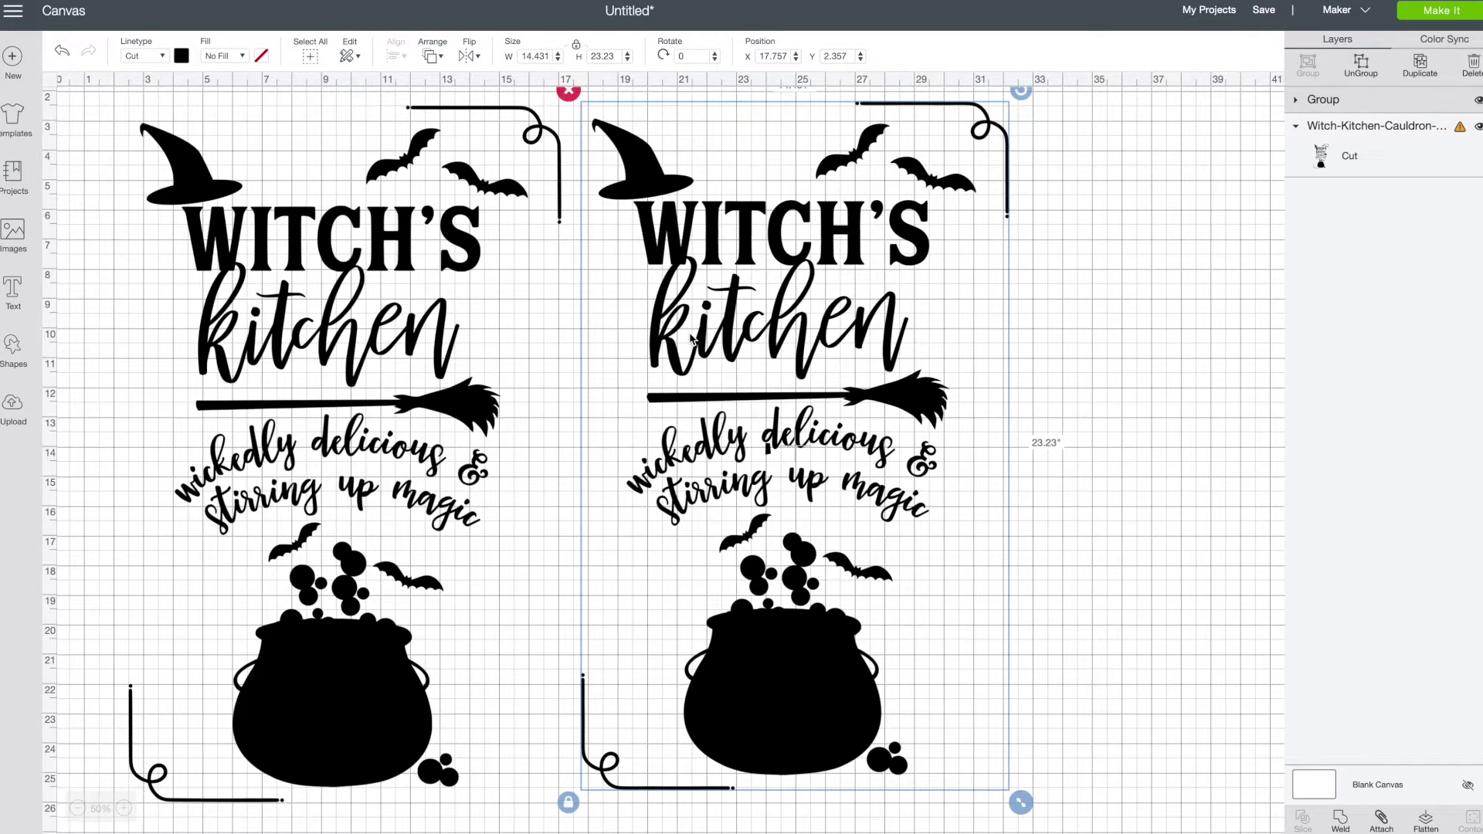
left_click(376, 349)
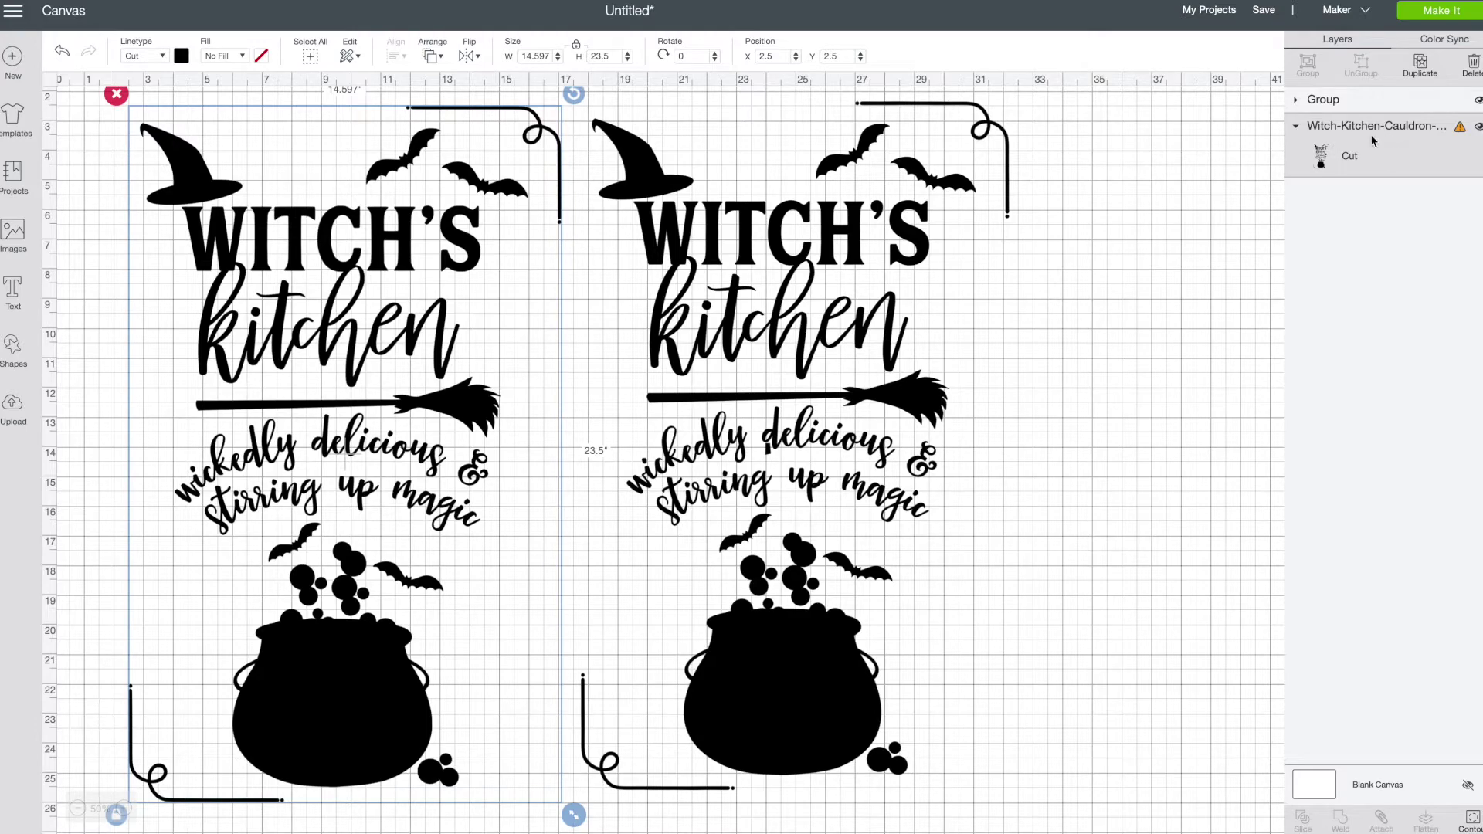
Hide the contours of the kitchen lettering and the two upper bats in the single-layer design, and undo the last hidden contour.
left_click(1473, 823)
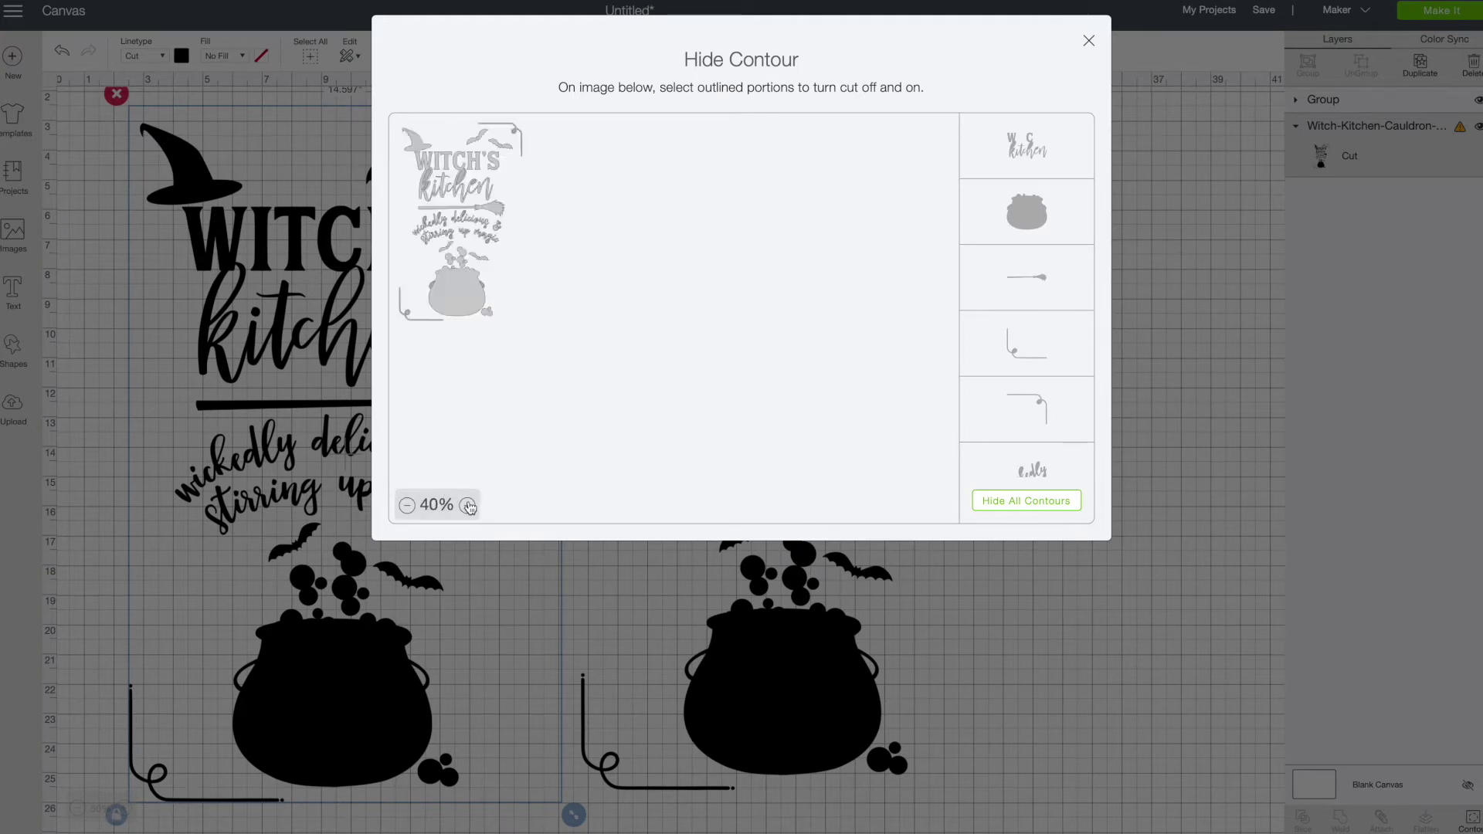
left_click(468, 506)
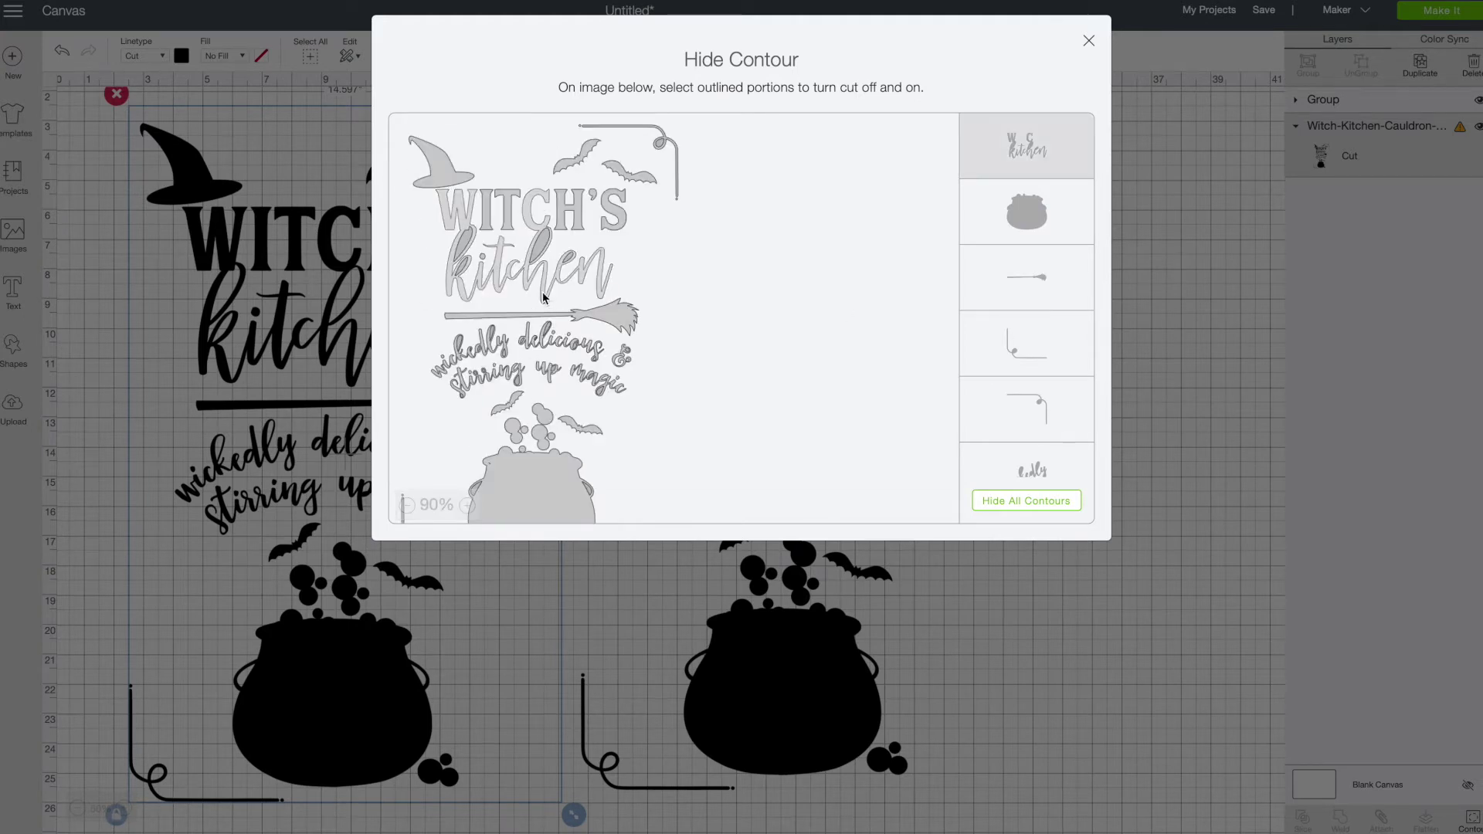
left_click(559, 263)
left_click(577, 164)
left_click(629, 171)
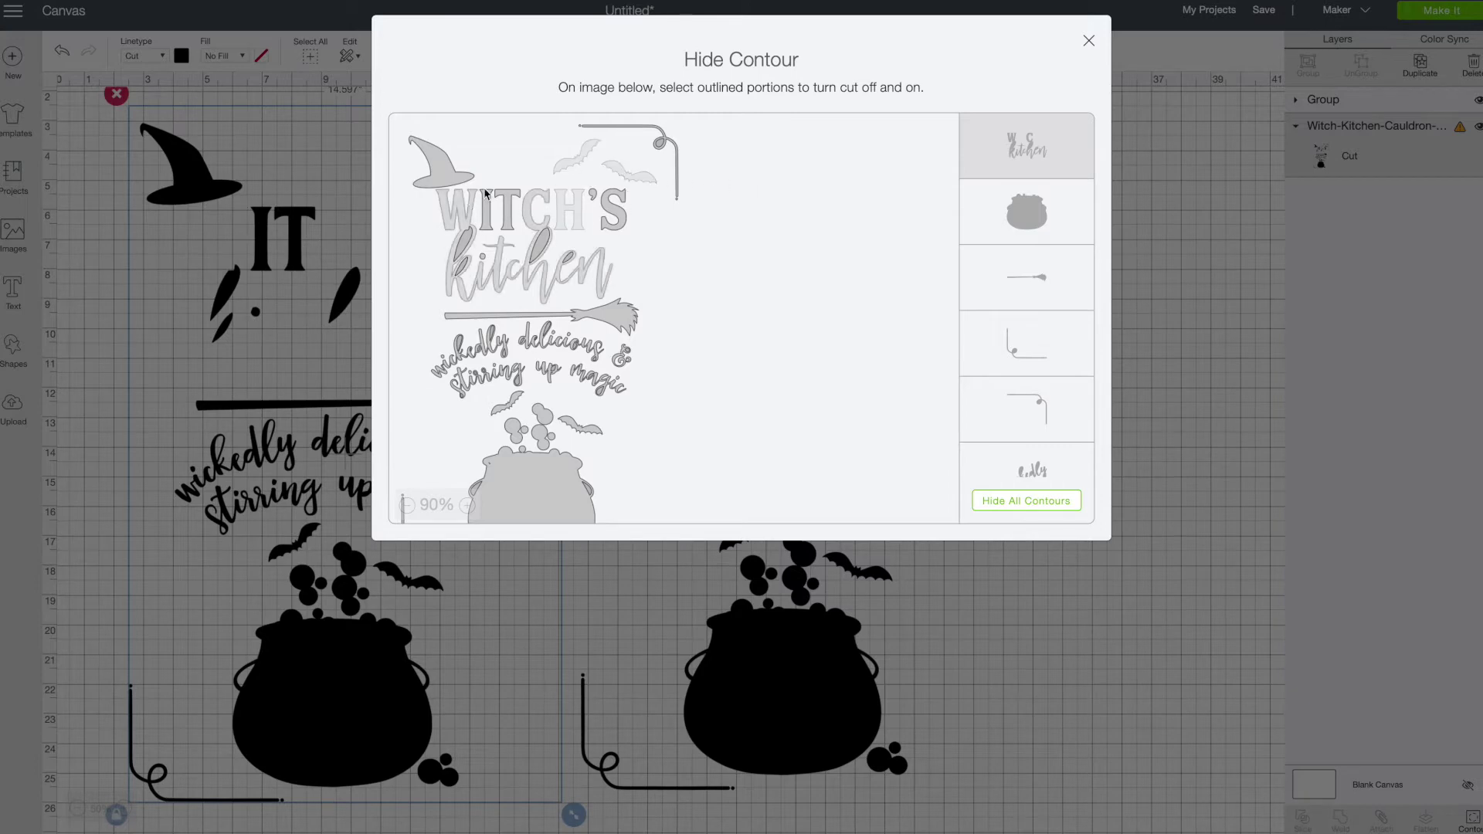
left_click(975, 596)
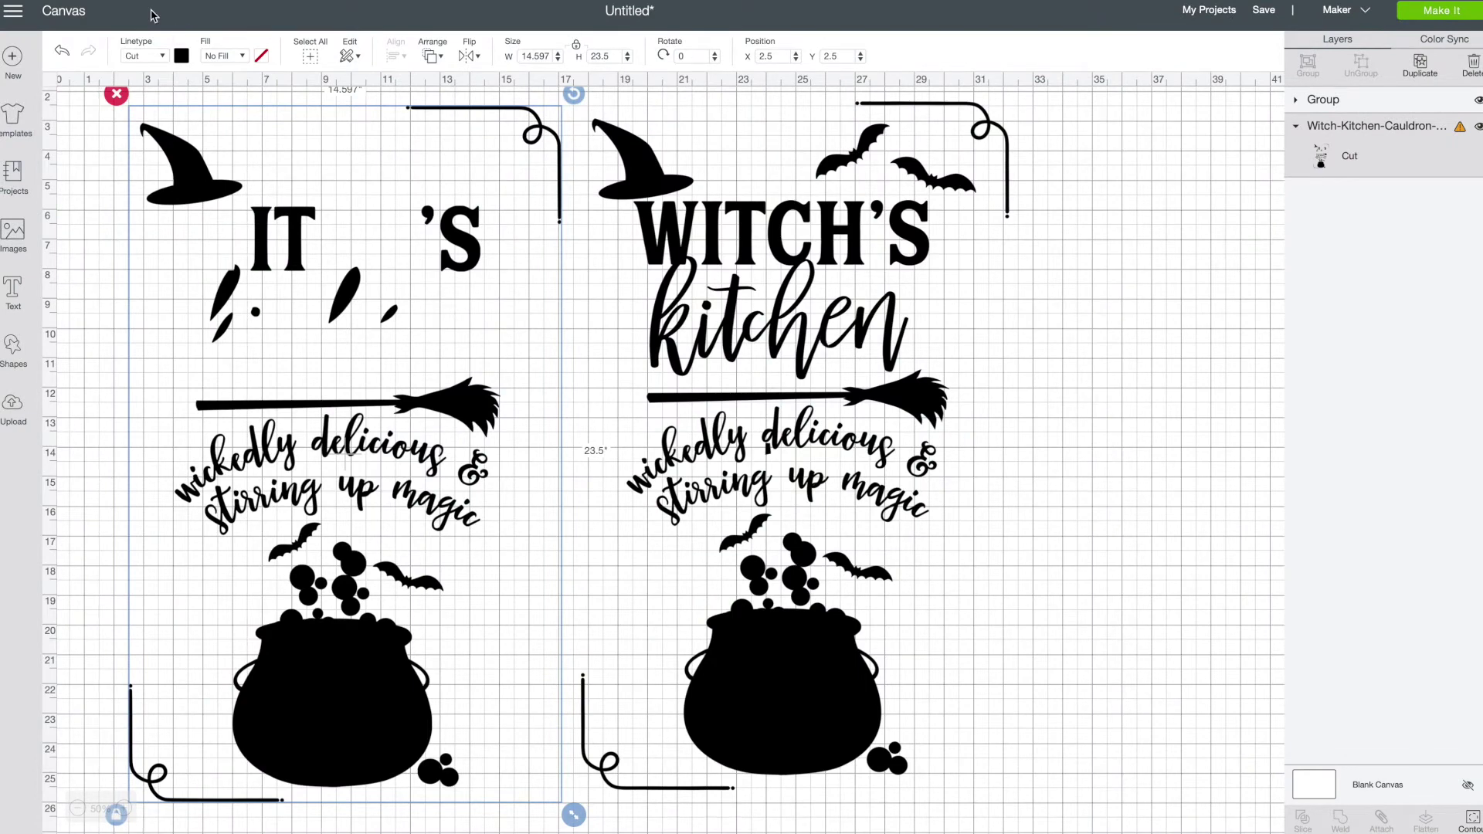
key("ctrl+z")
Examine how the layers of the grouped Witch's Kitchen design are structured compared with the single-layer version.
left_click(829, 245)
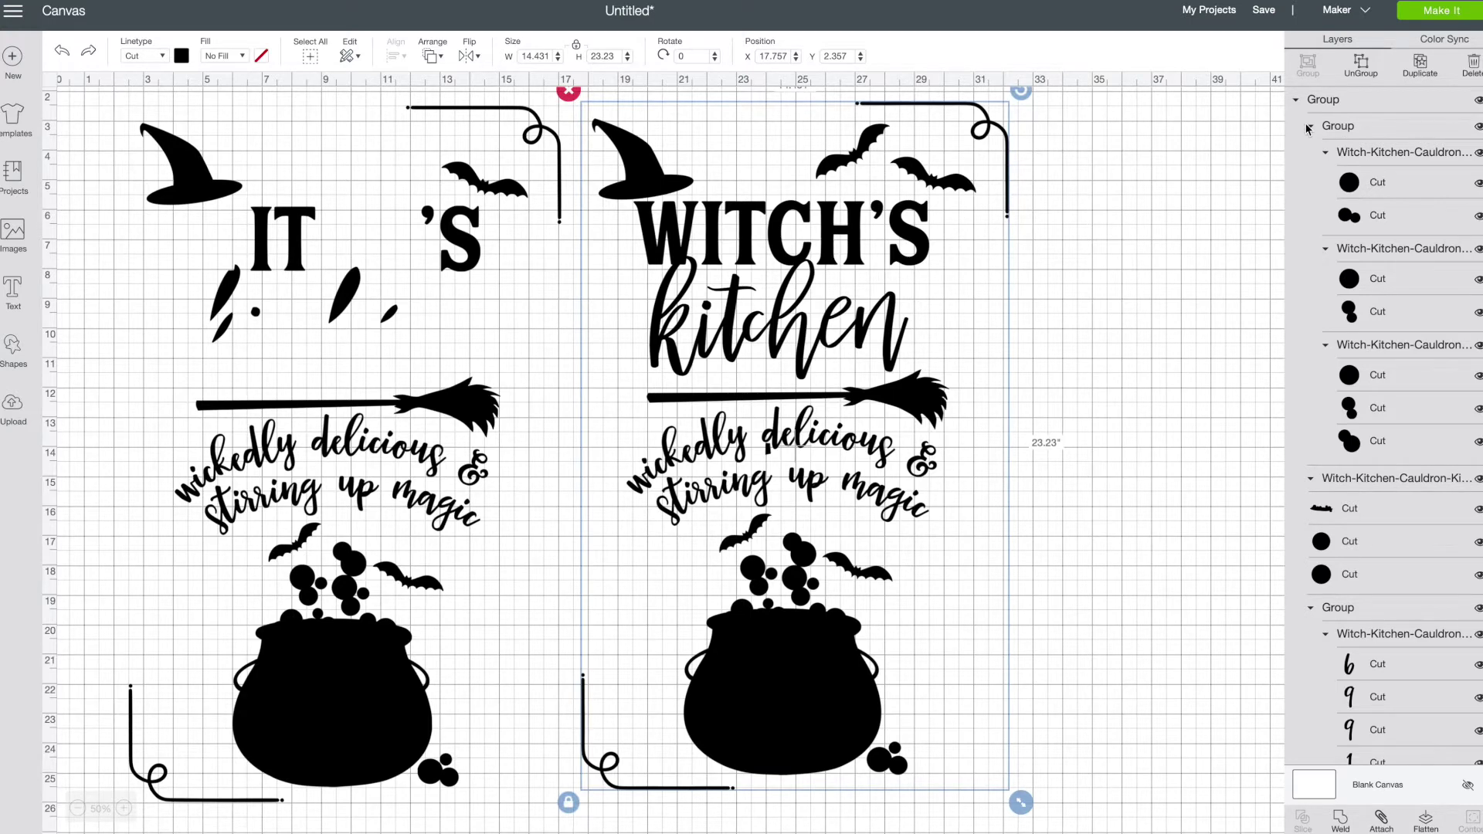
left_click(1295, 101)
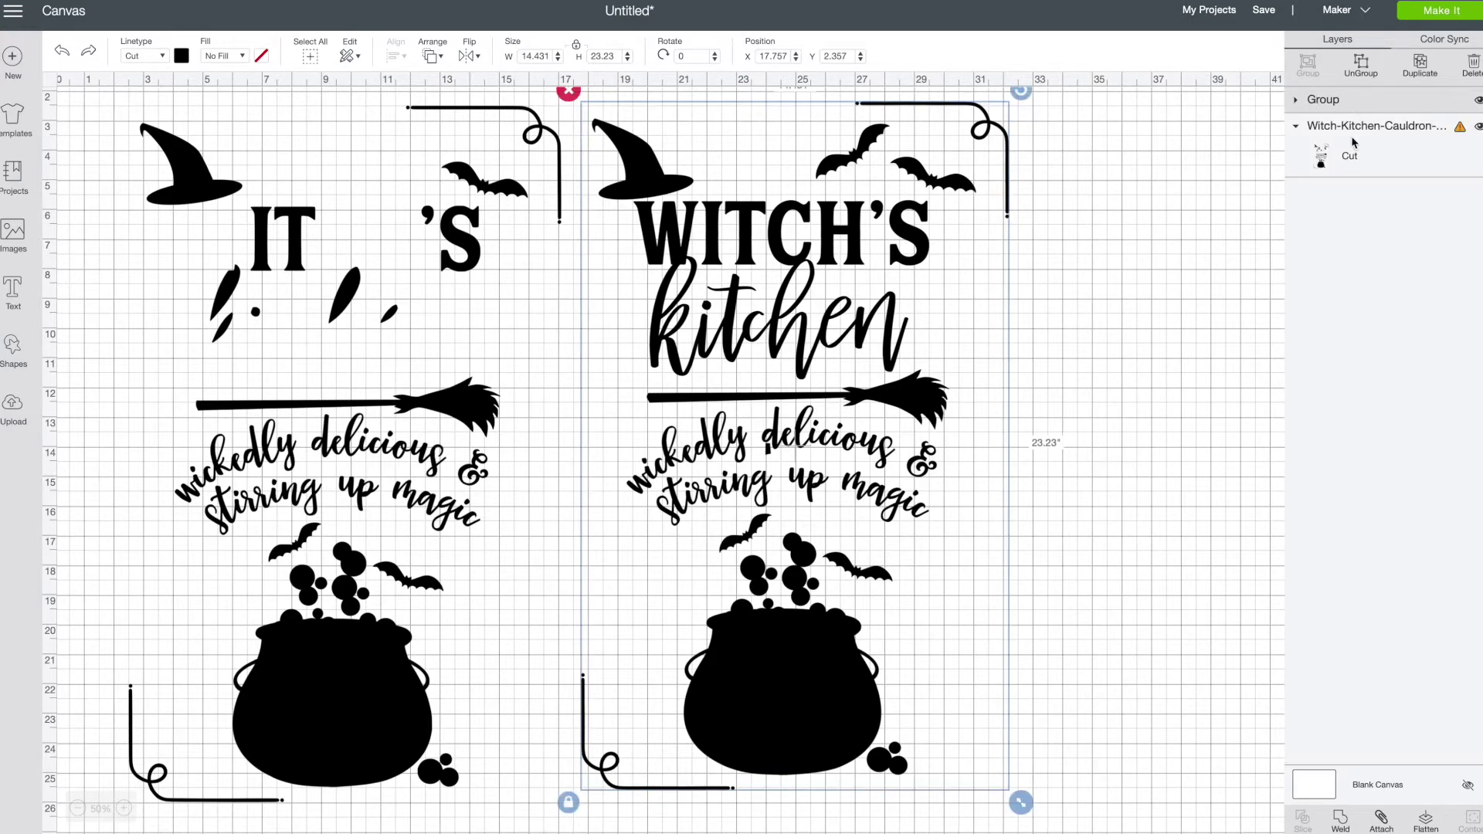
left_click(1316, 129)
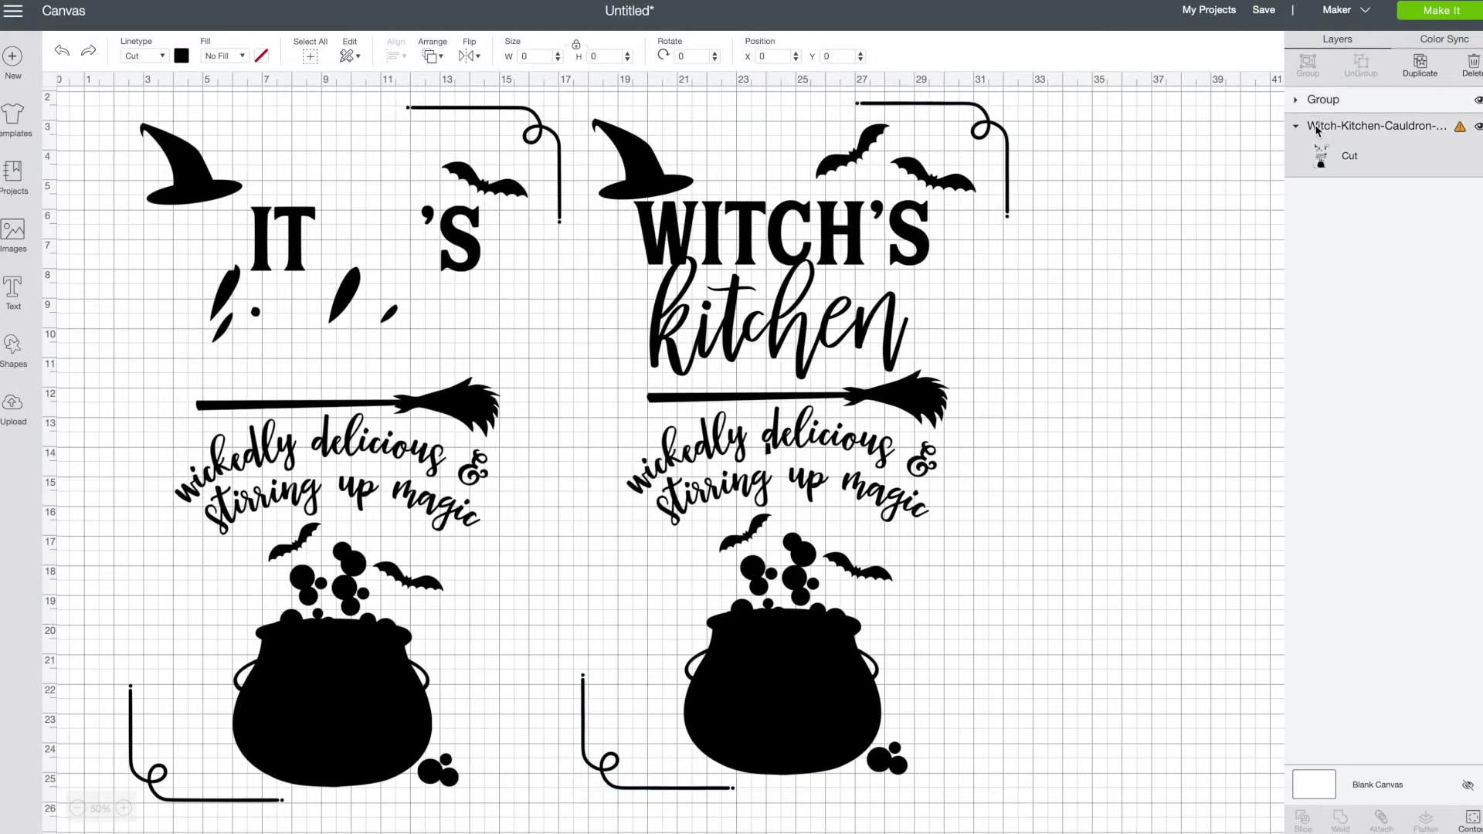
left_click(1295, 100)
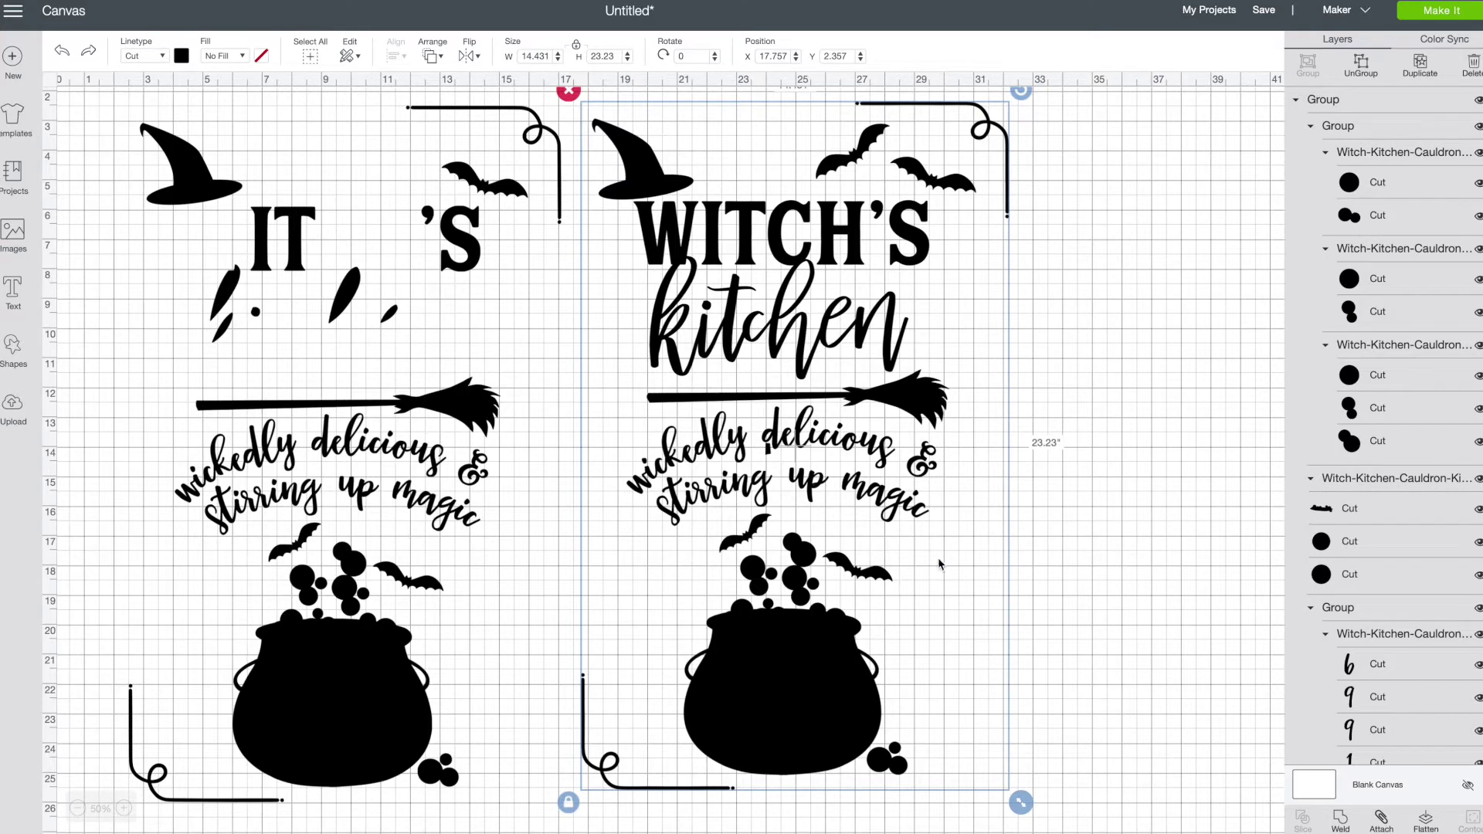
left_click(1064, 571)
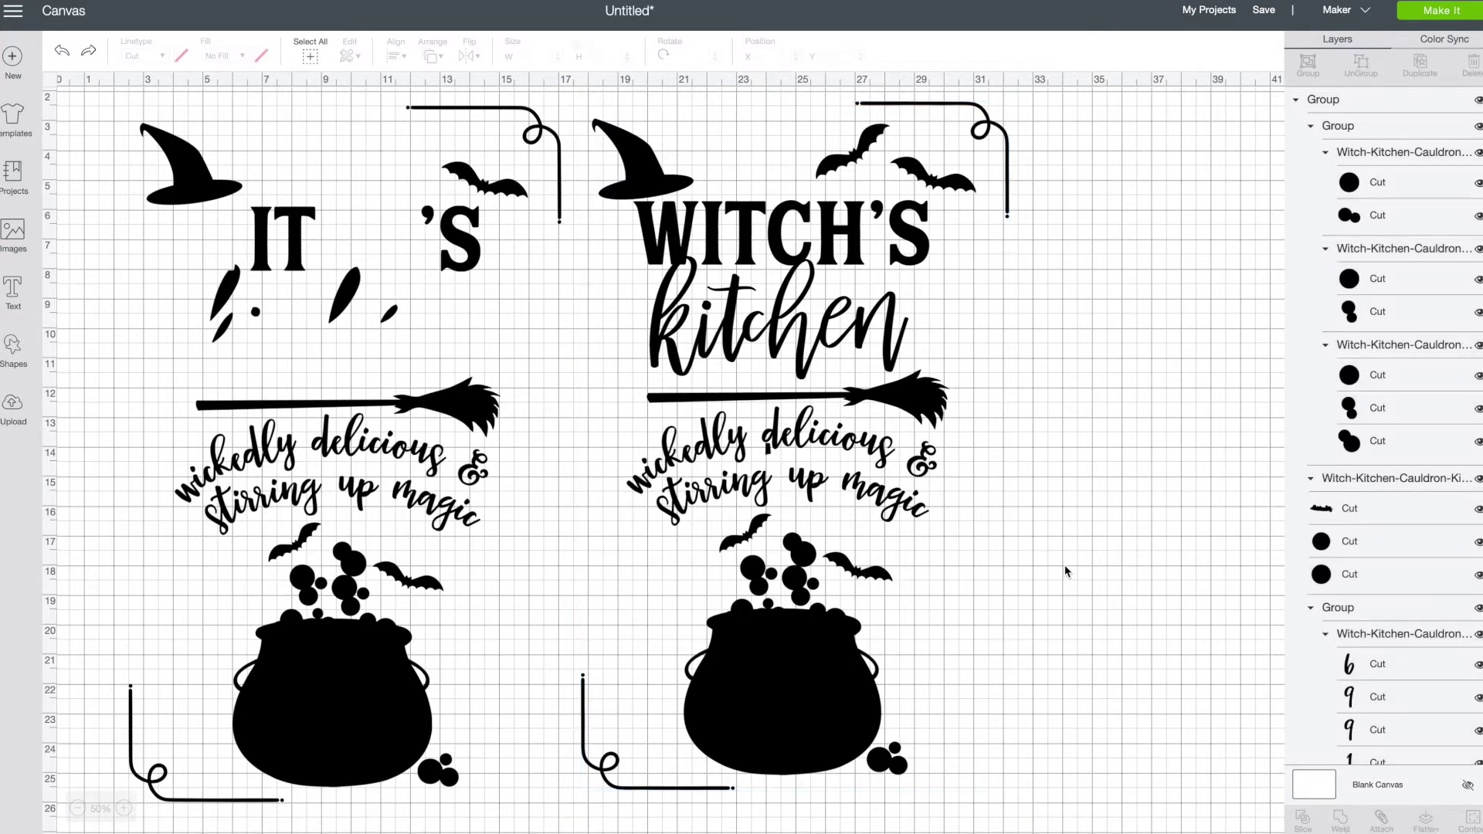
left_click(882, 576)
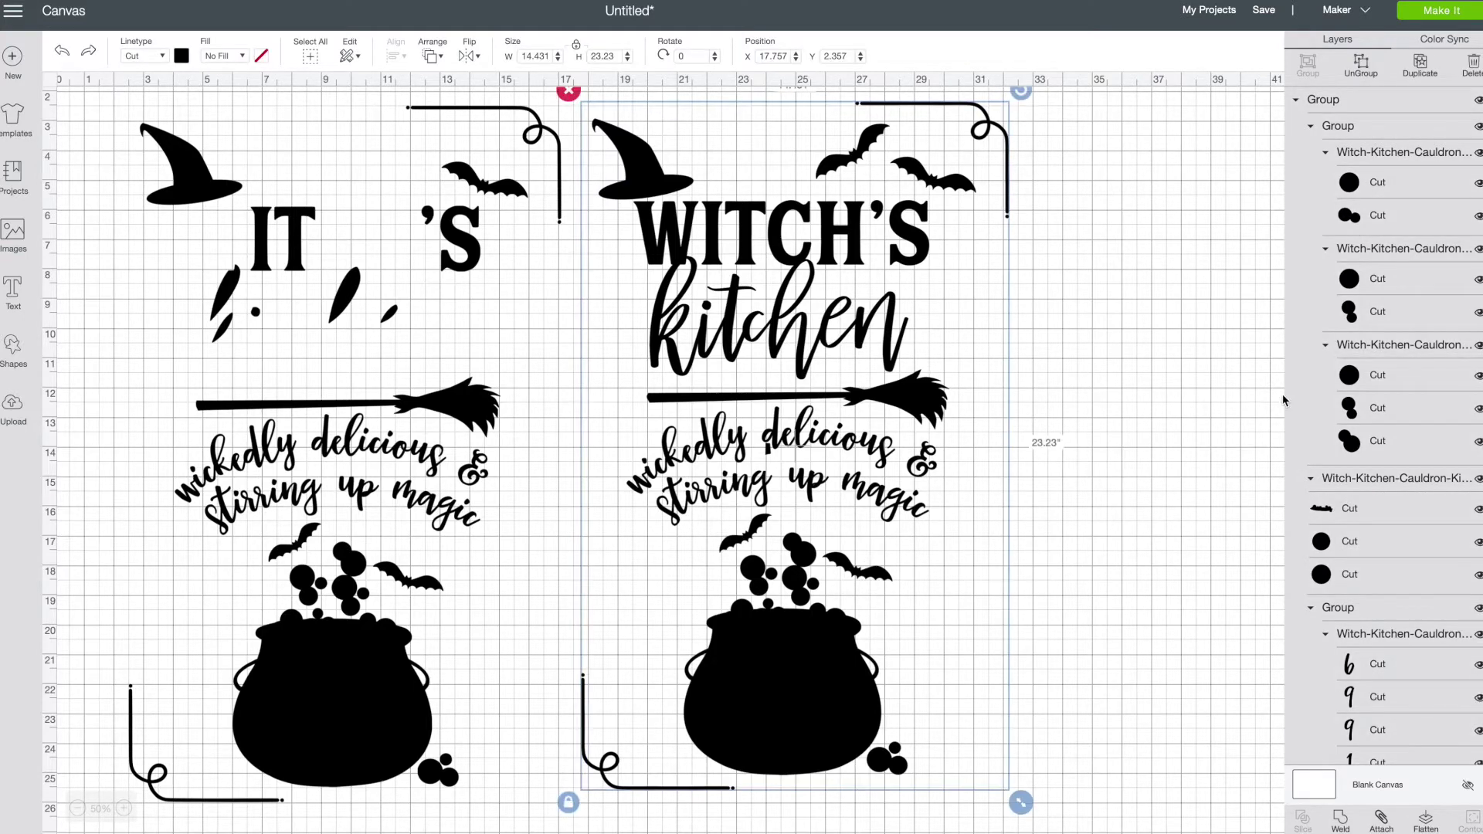
Hide and show the brew layer on the grouped design's cauldron, and recolor it light green.
scroll(1382, 567, "down", 1)
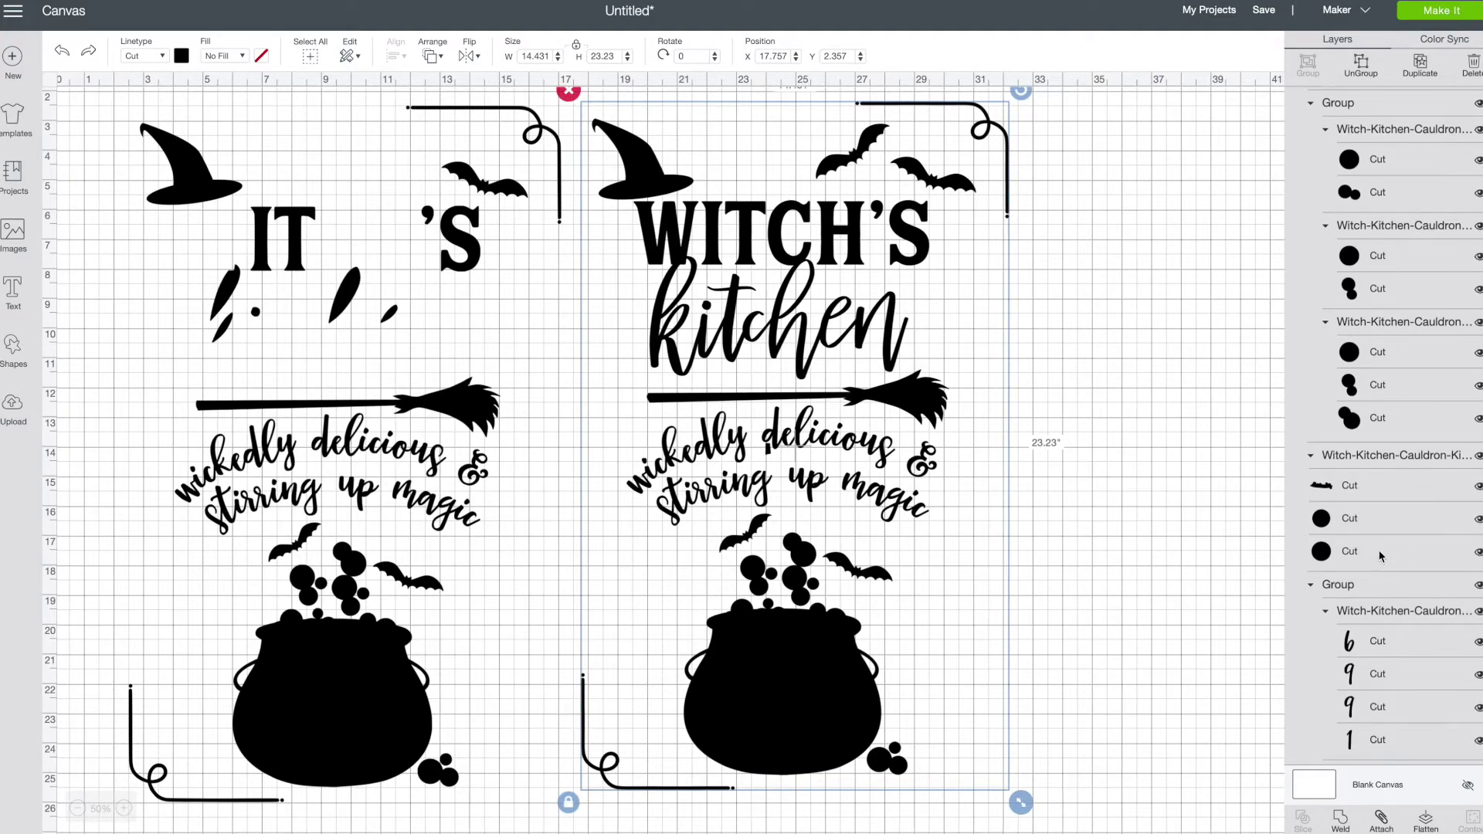
left_click(1477, 487)
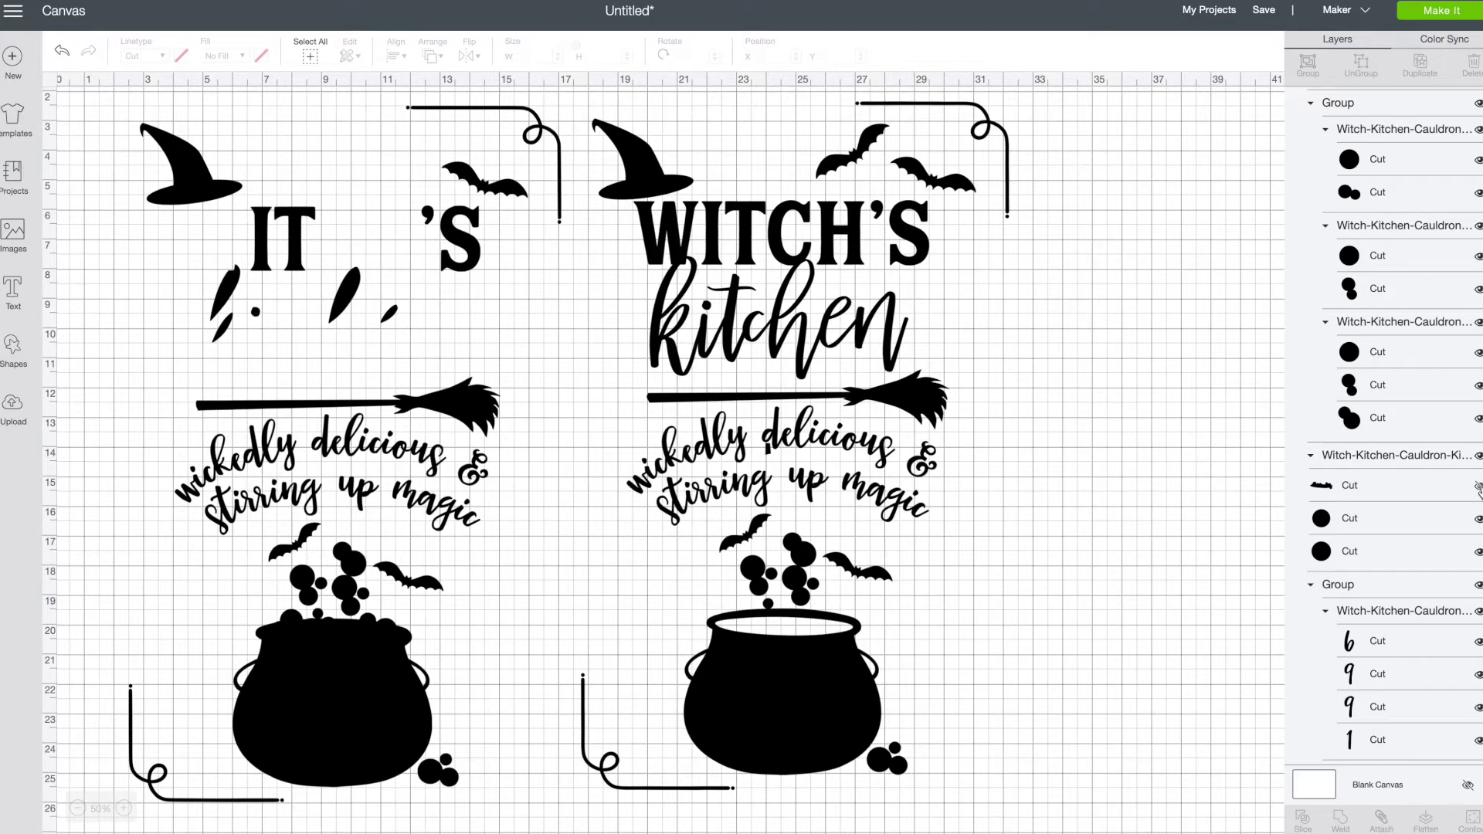
left_click(1477, 486)
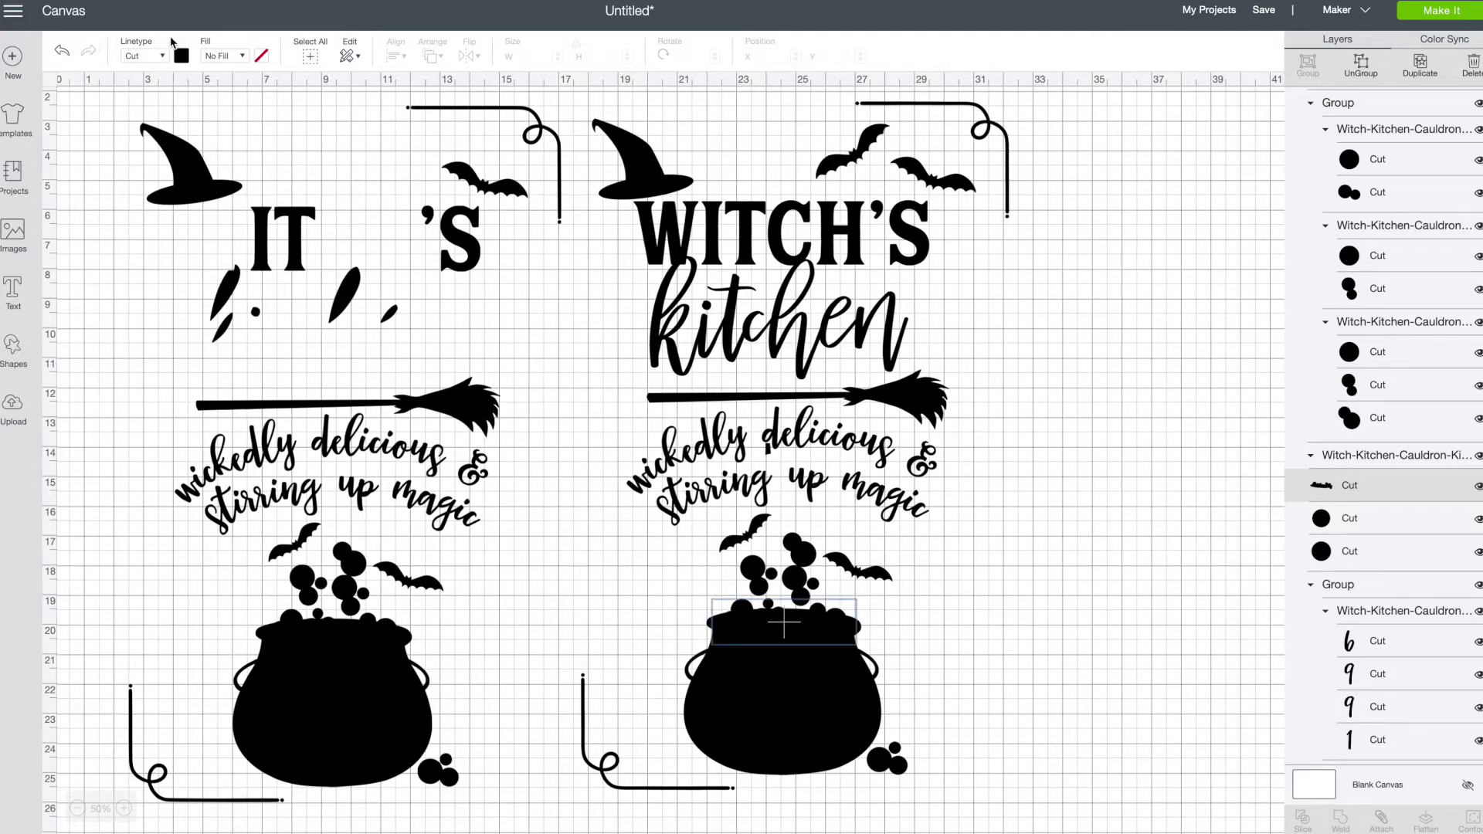
left_click(183, 56)
left_click(282, 153)
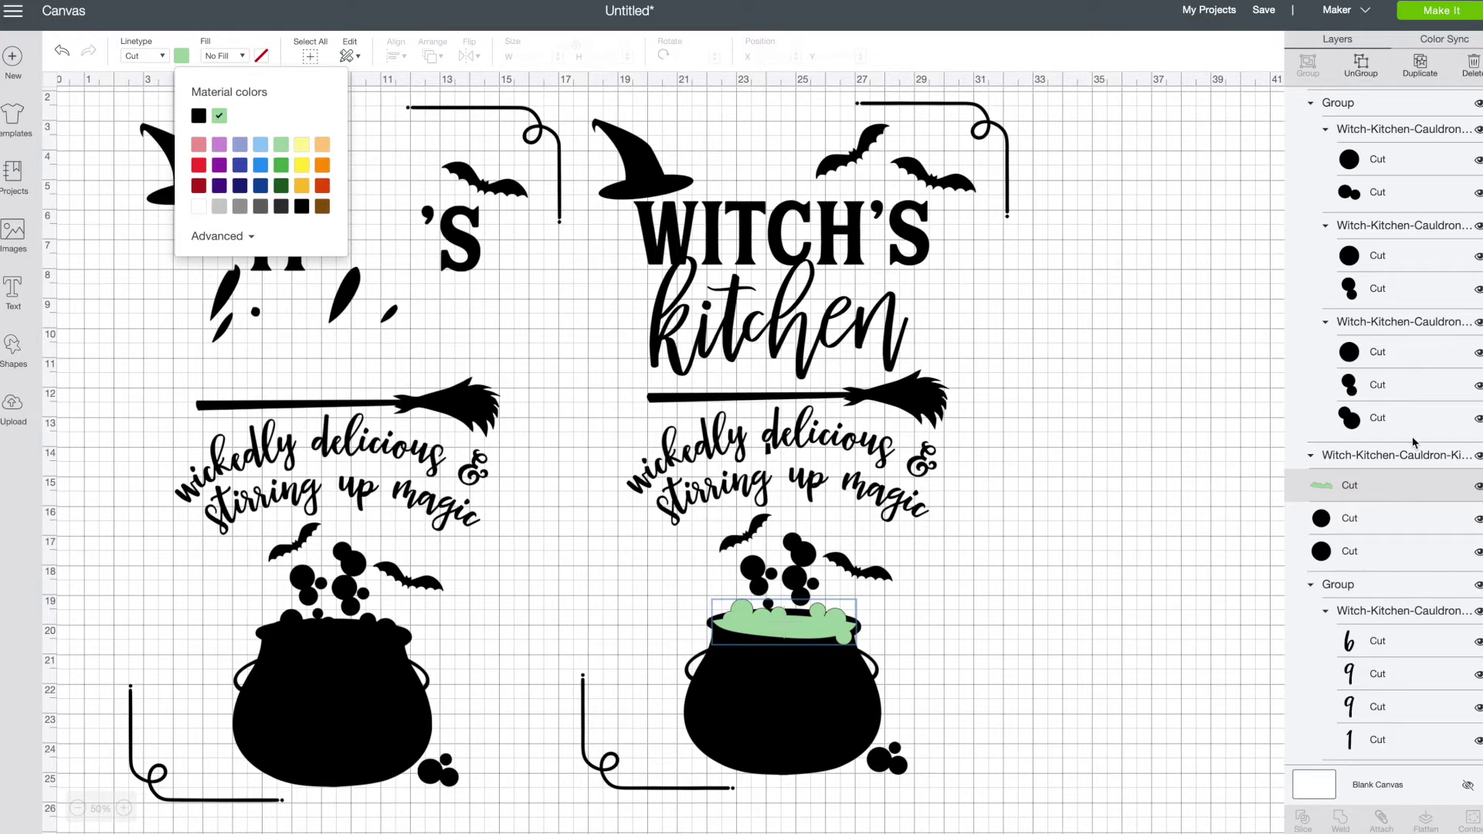
Look through the grouped design's complete layer list, including its lettering, hat, broom and corner ornaments, and collapse the group.
scroll(1412, 437, "down", 2)
scroll(1412, 437, "down", 4)
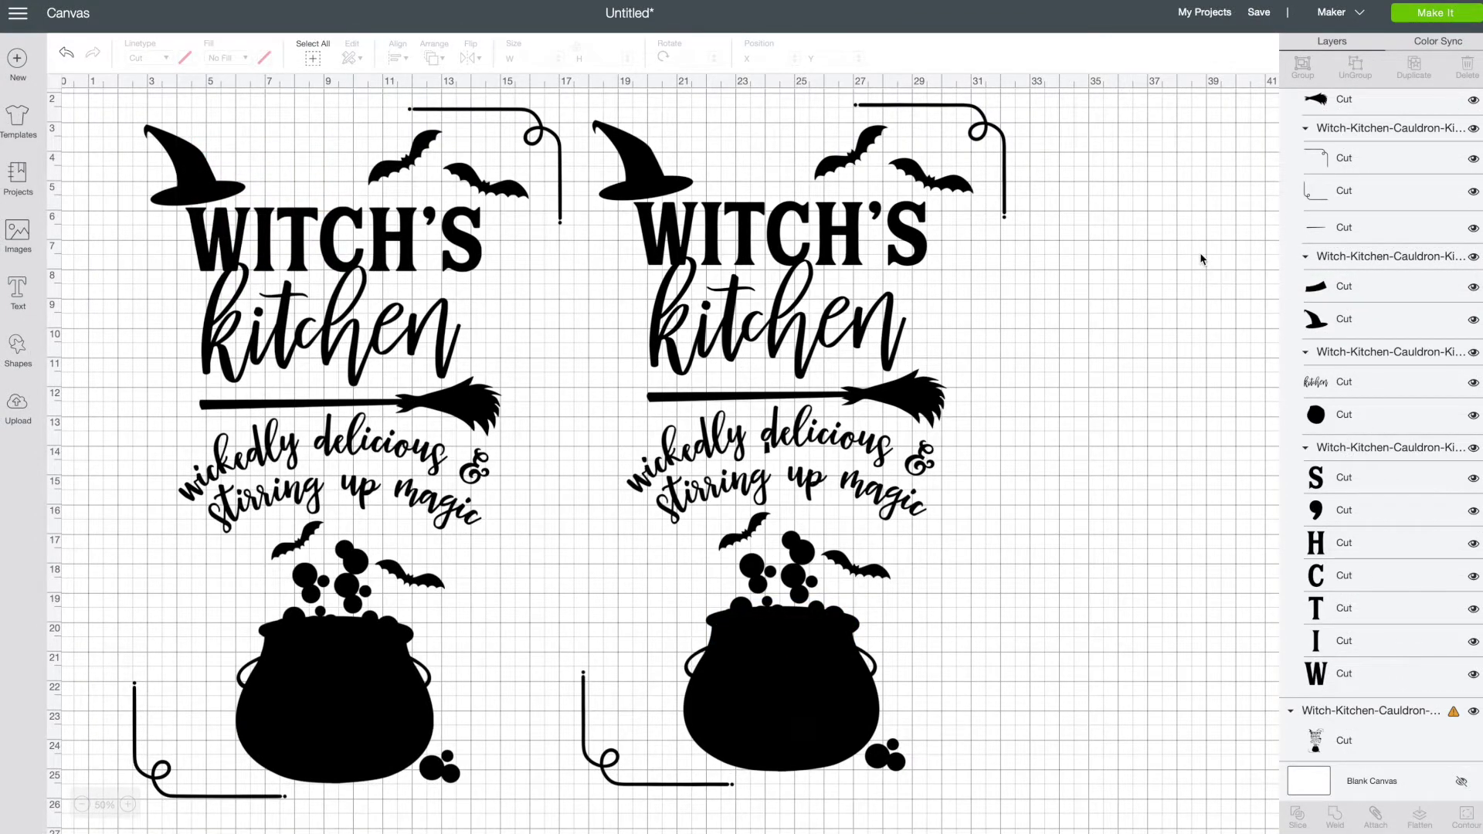
scroll(1451, 202, "down", 10)
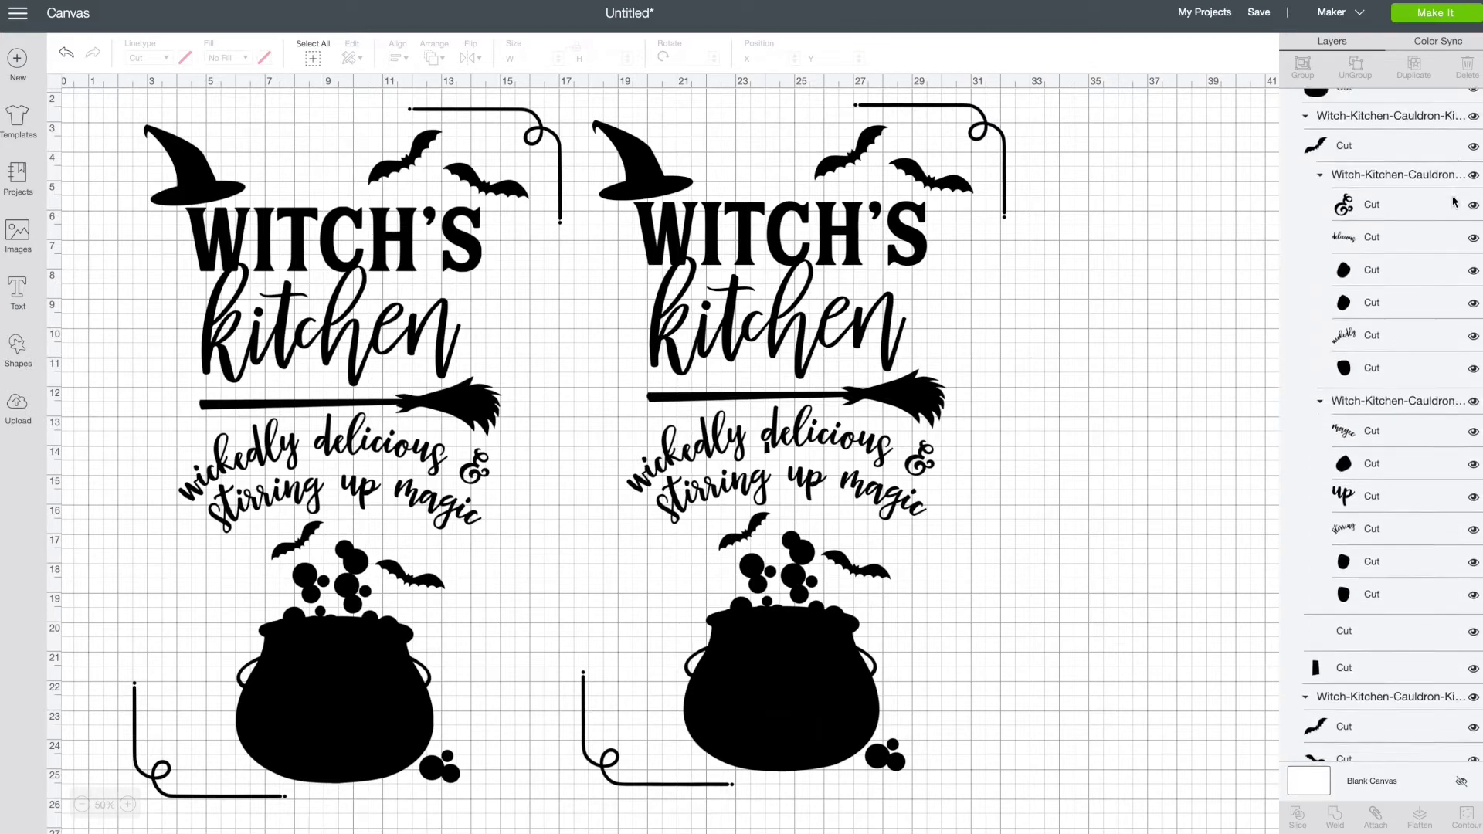
scroll(1452, 202, "up", 10)
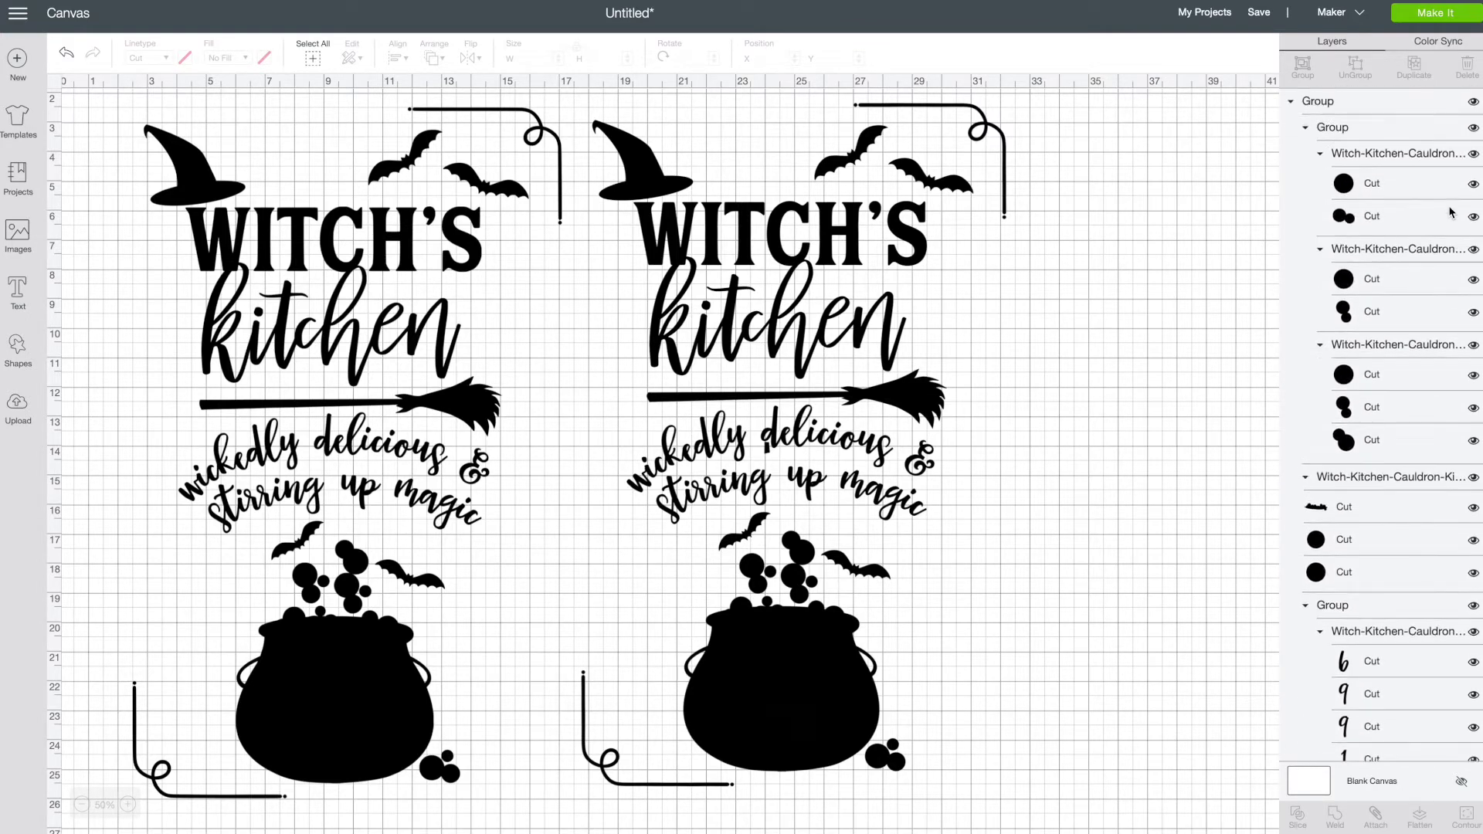
left_click(1290, 105)
Hide the connected kitchen lettering contour of the single-layer design and enlarge the contour preview to 140%.
left_click(1313, 145)
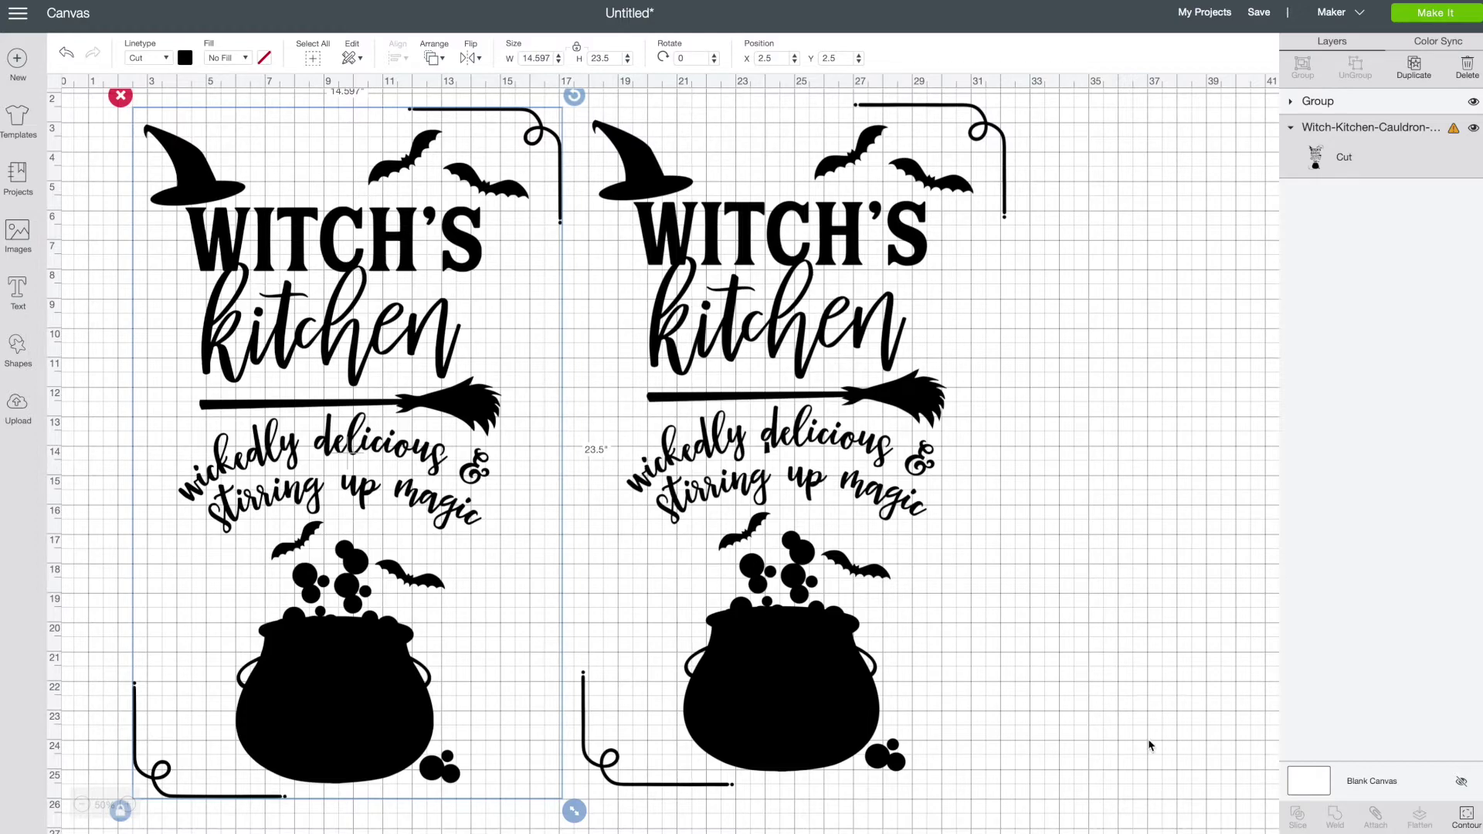
left_click(1463, 816)
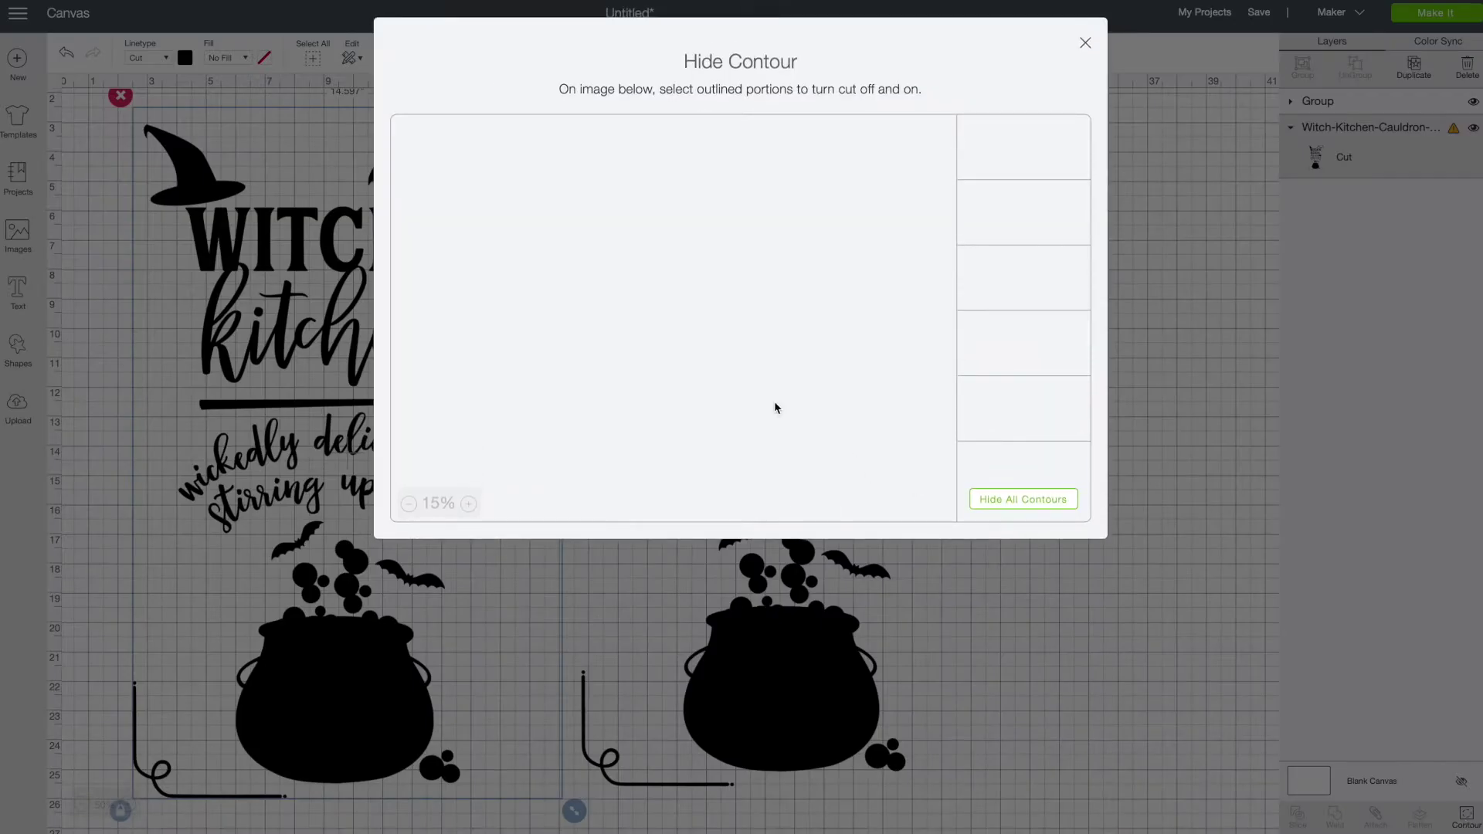
left_click(1018, 161)
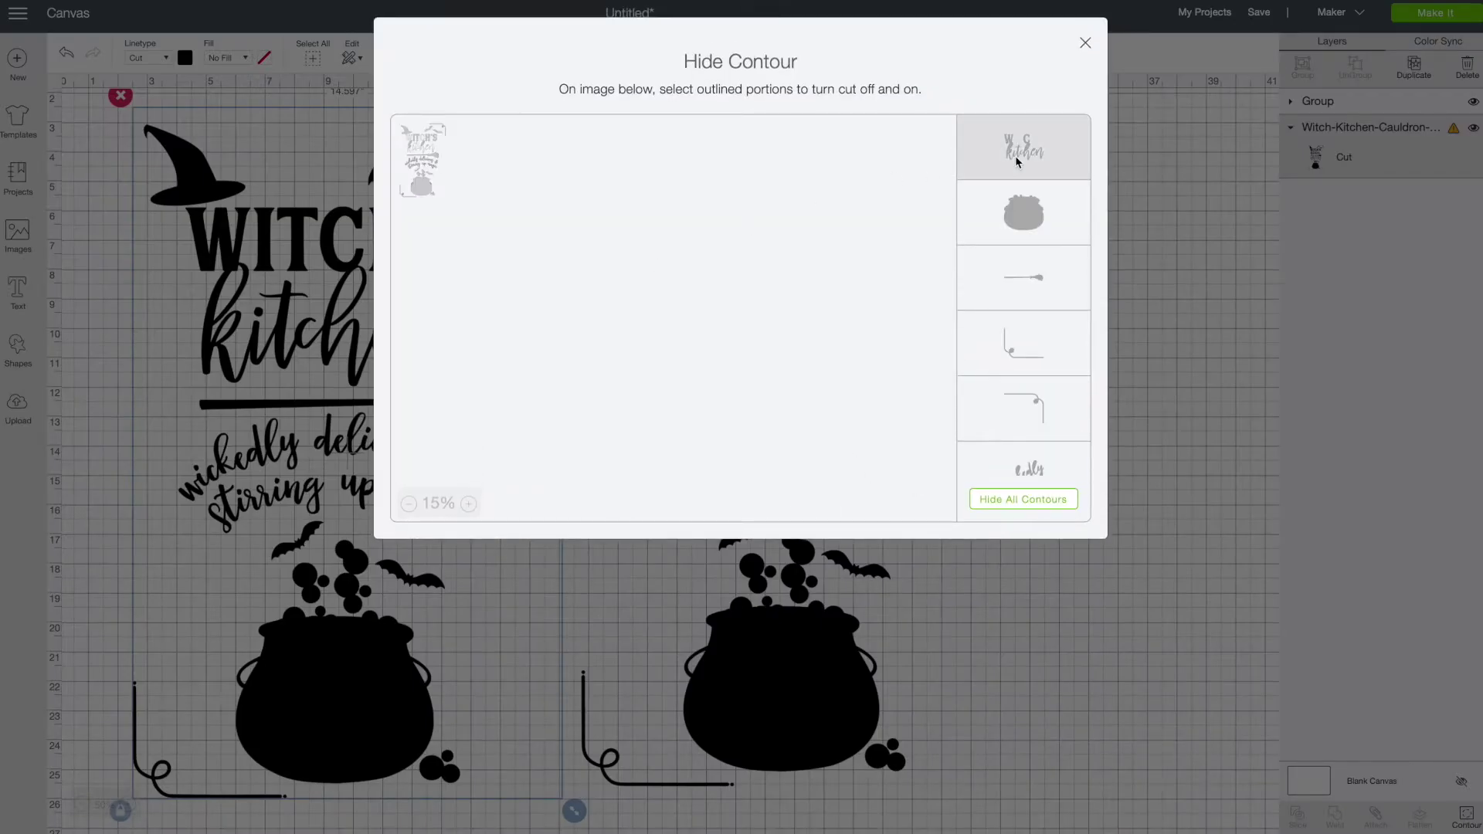
left_click(469, 505)
left_click(469, 504)
left_click(469, 505)
left_click(469, 504)
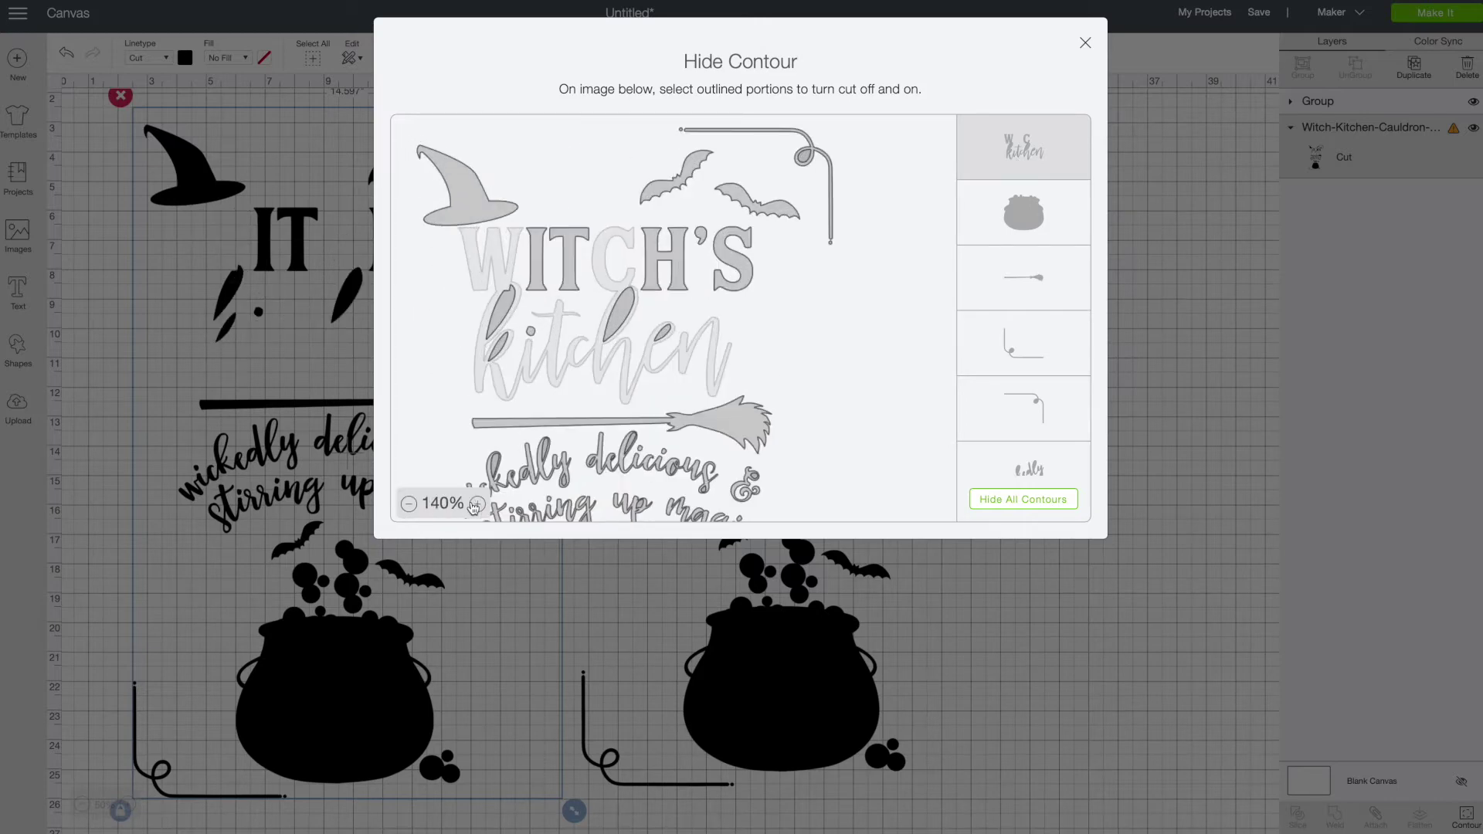
Restore the kitchen lettering contour in the single-layer design and close the contour settings.
left_click(1008, 167)
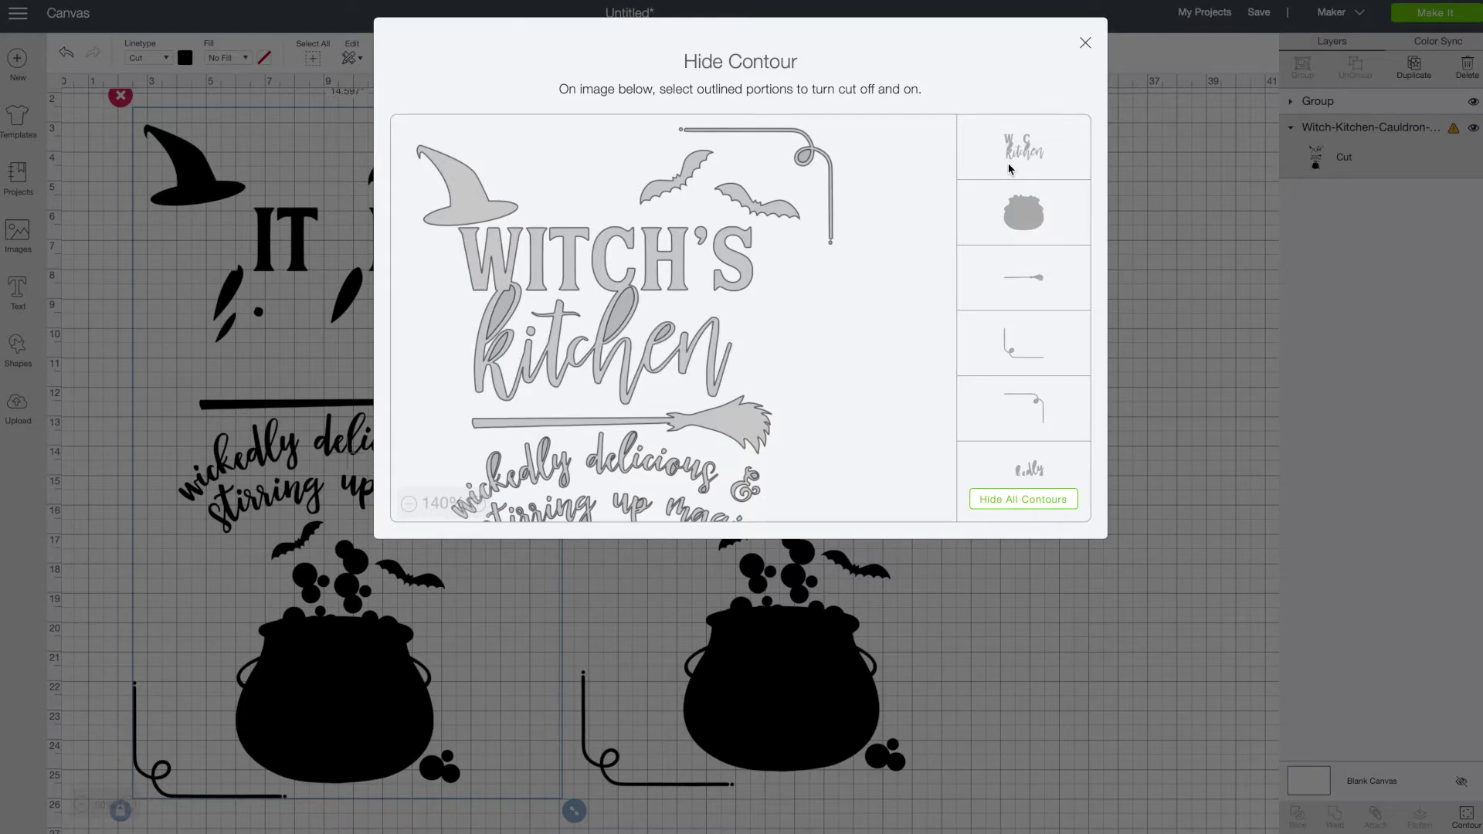
left_click(1009, 166)
left_click(1009, 166)
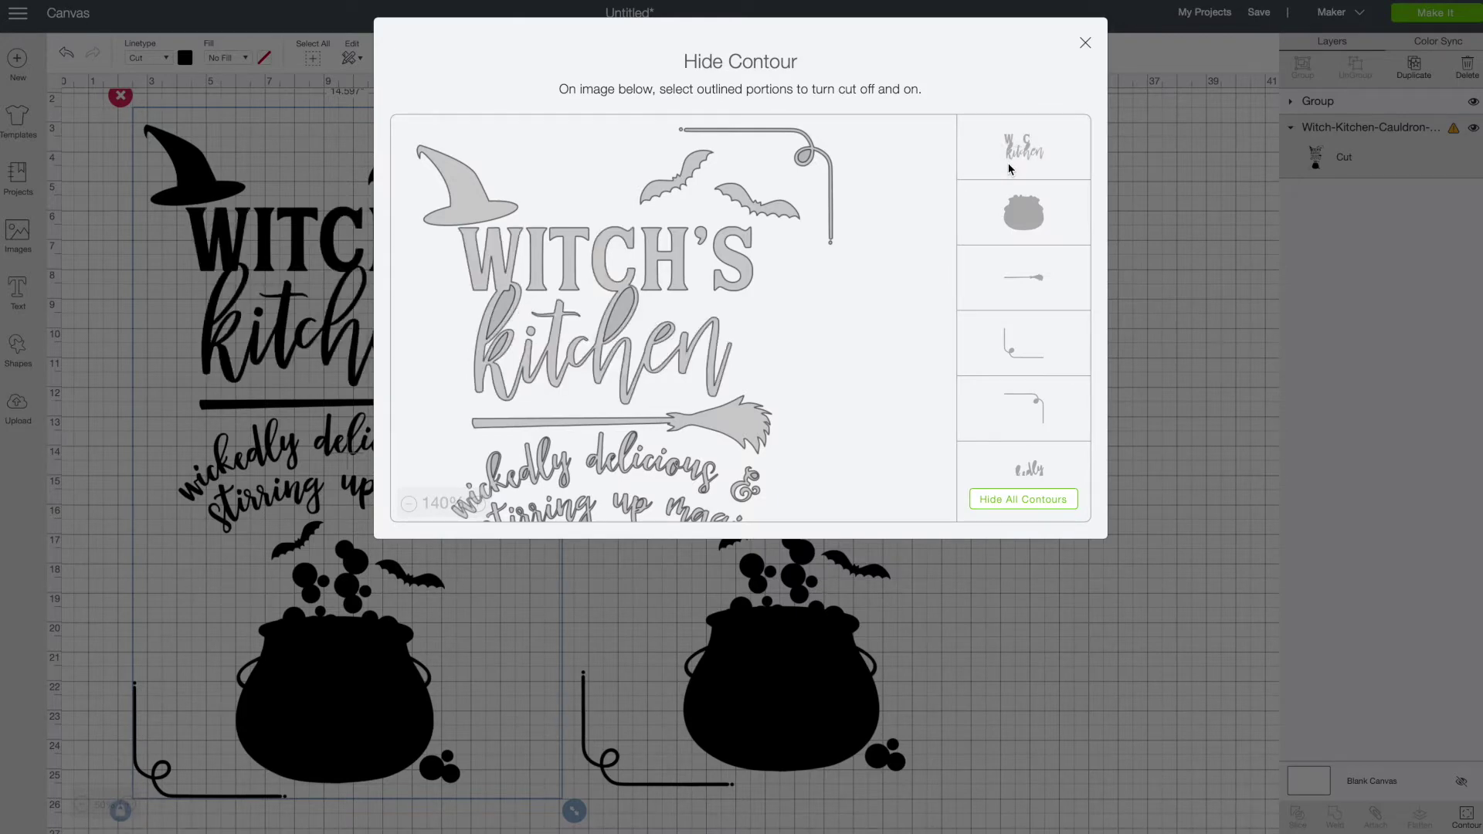
left_click(1085, 43)
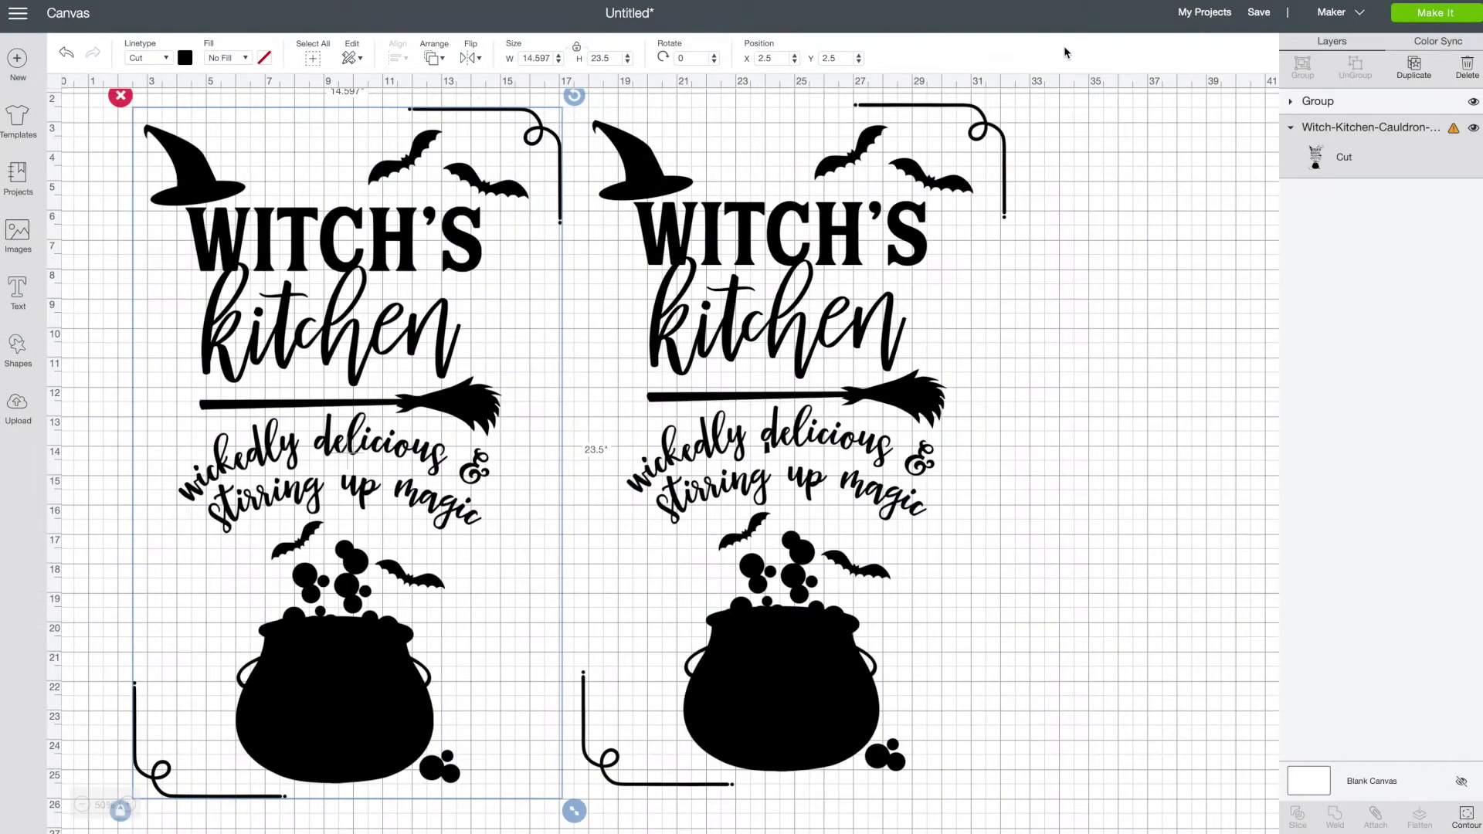
Examine the separate elements listed under the grouped design and compare them with the single cut layer of the other version.
left_click(864, 222)
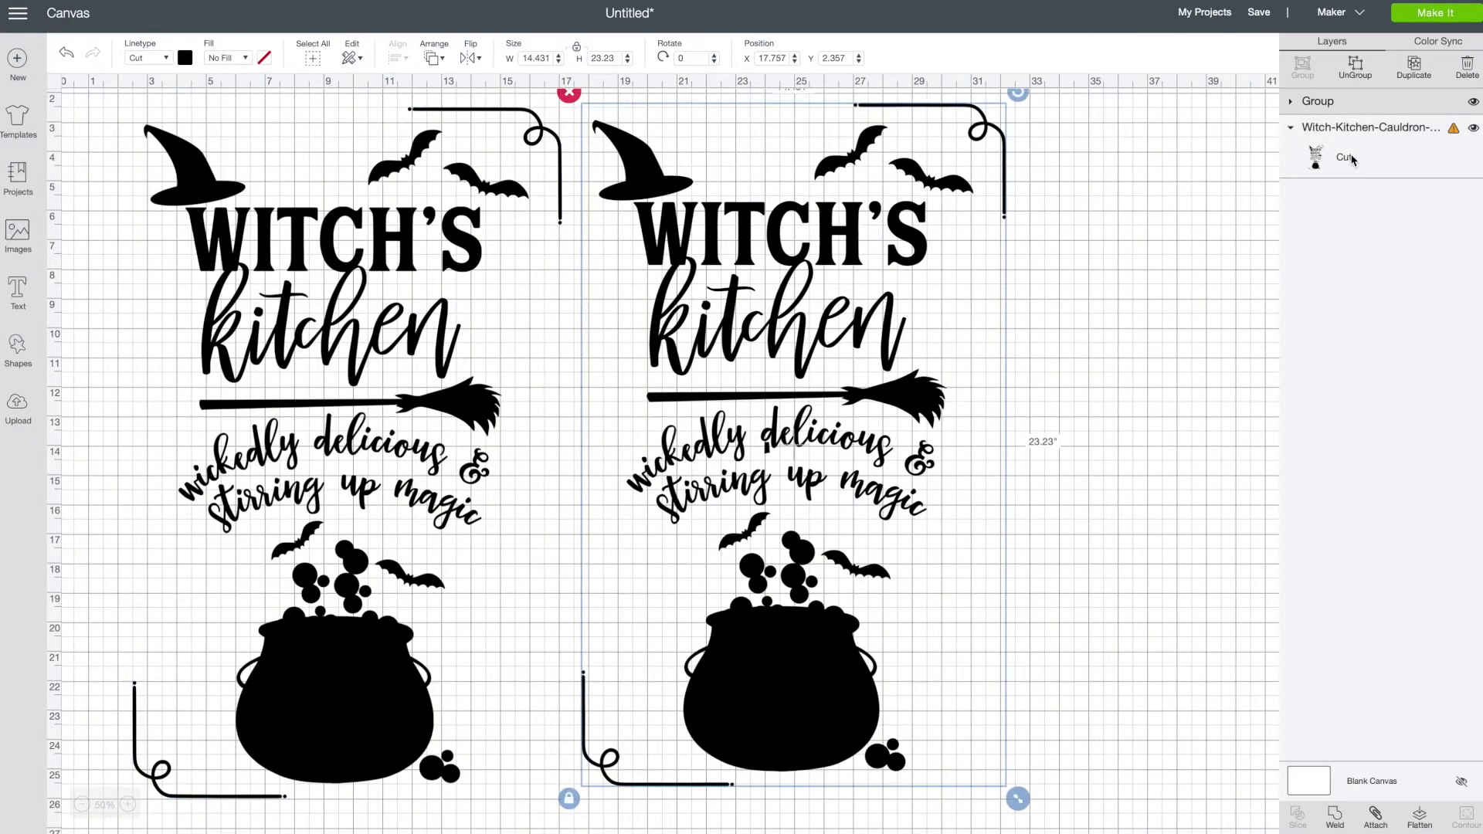
left_click(1290, 103)
scroll(1372, 369, "down", 10)
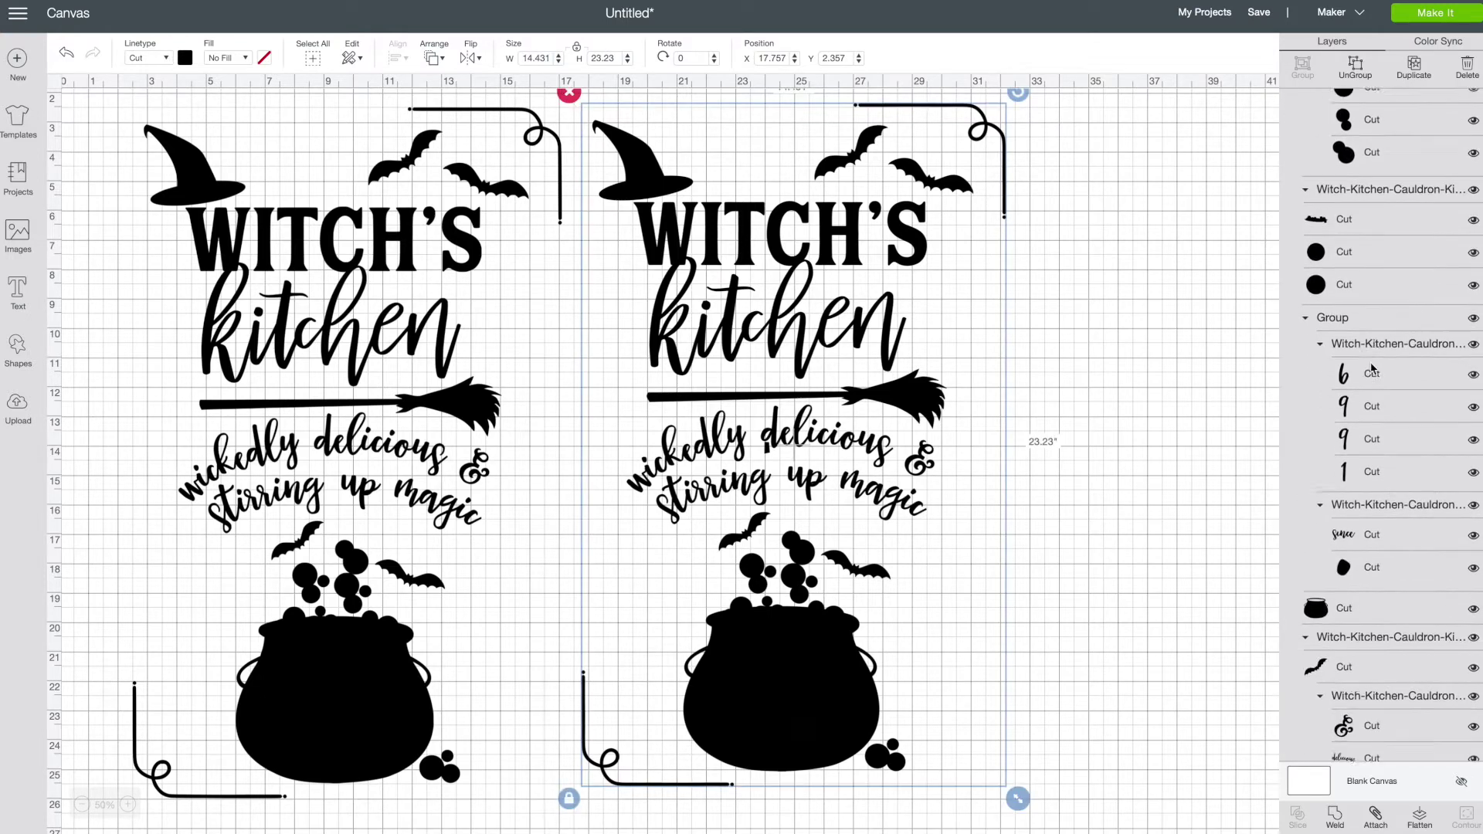
scroll(1372, 369, "down", 5)
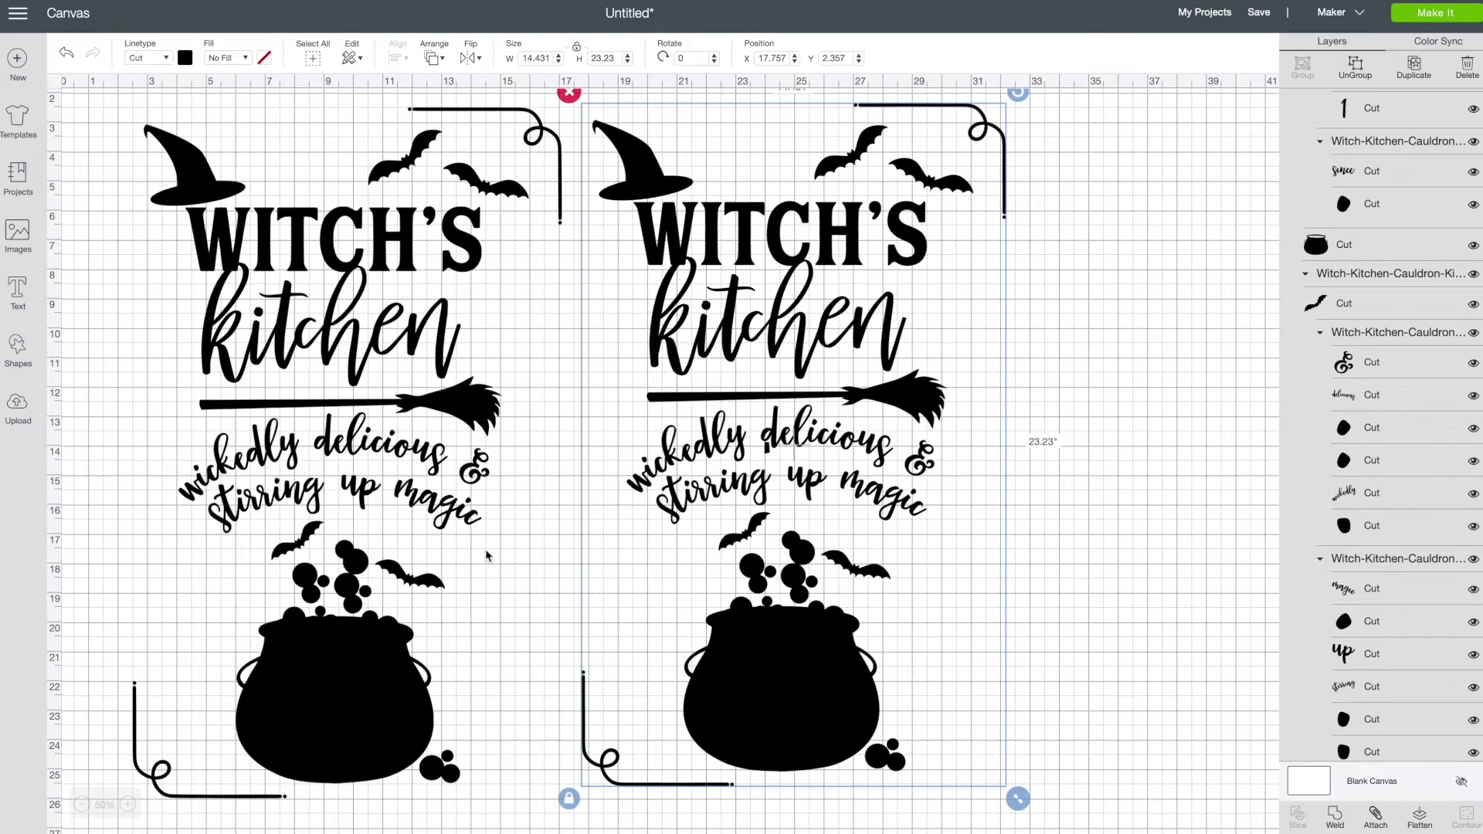
left_click(426, 555)
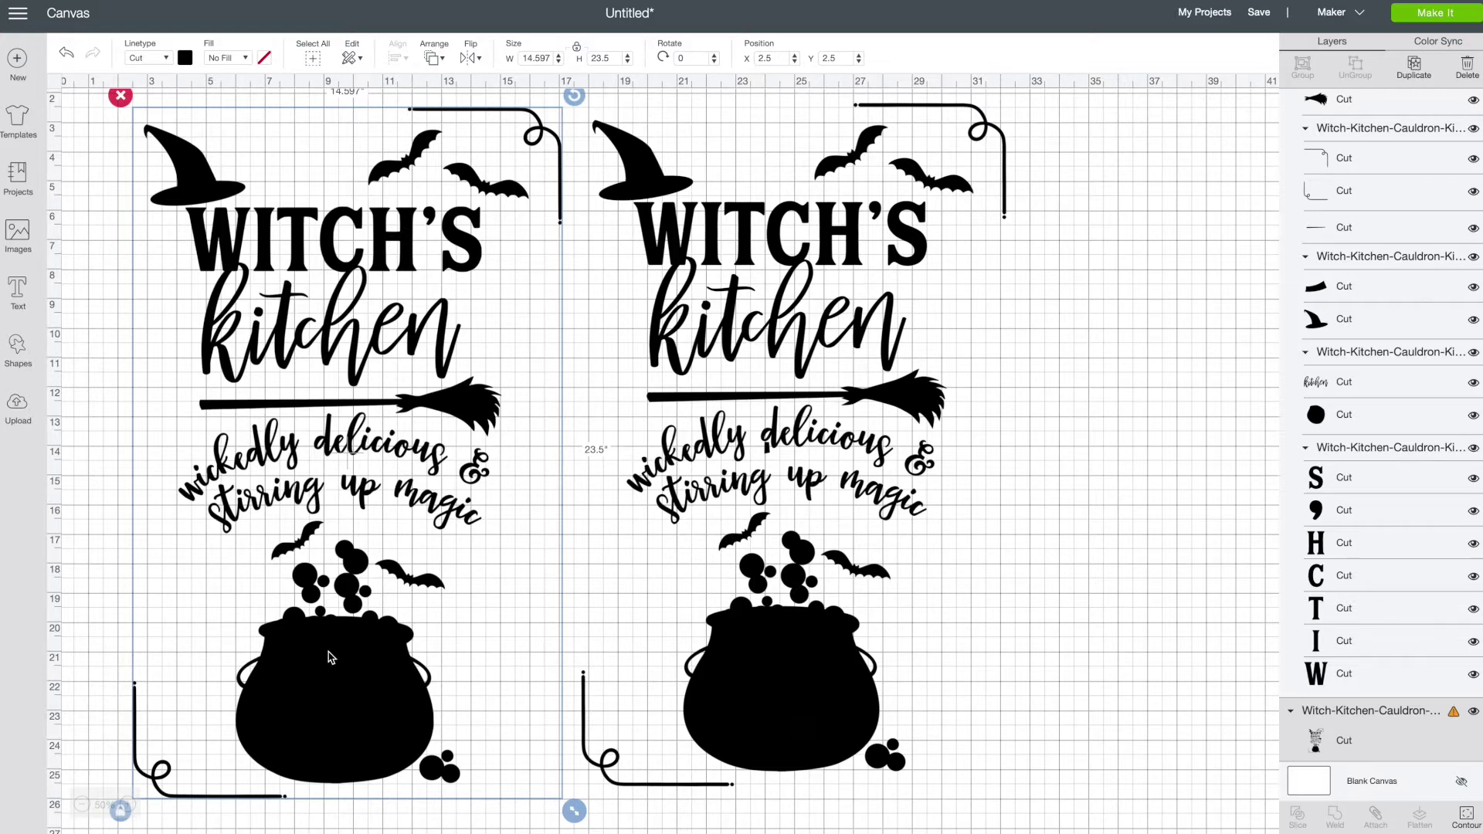
left_click(680, 607)
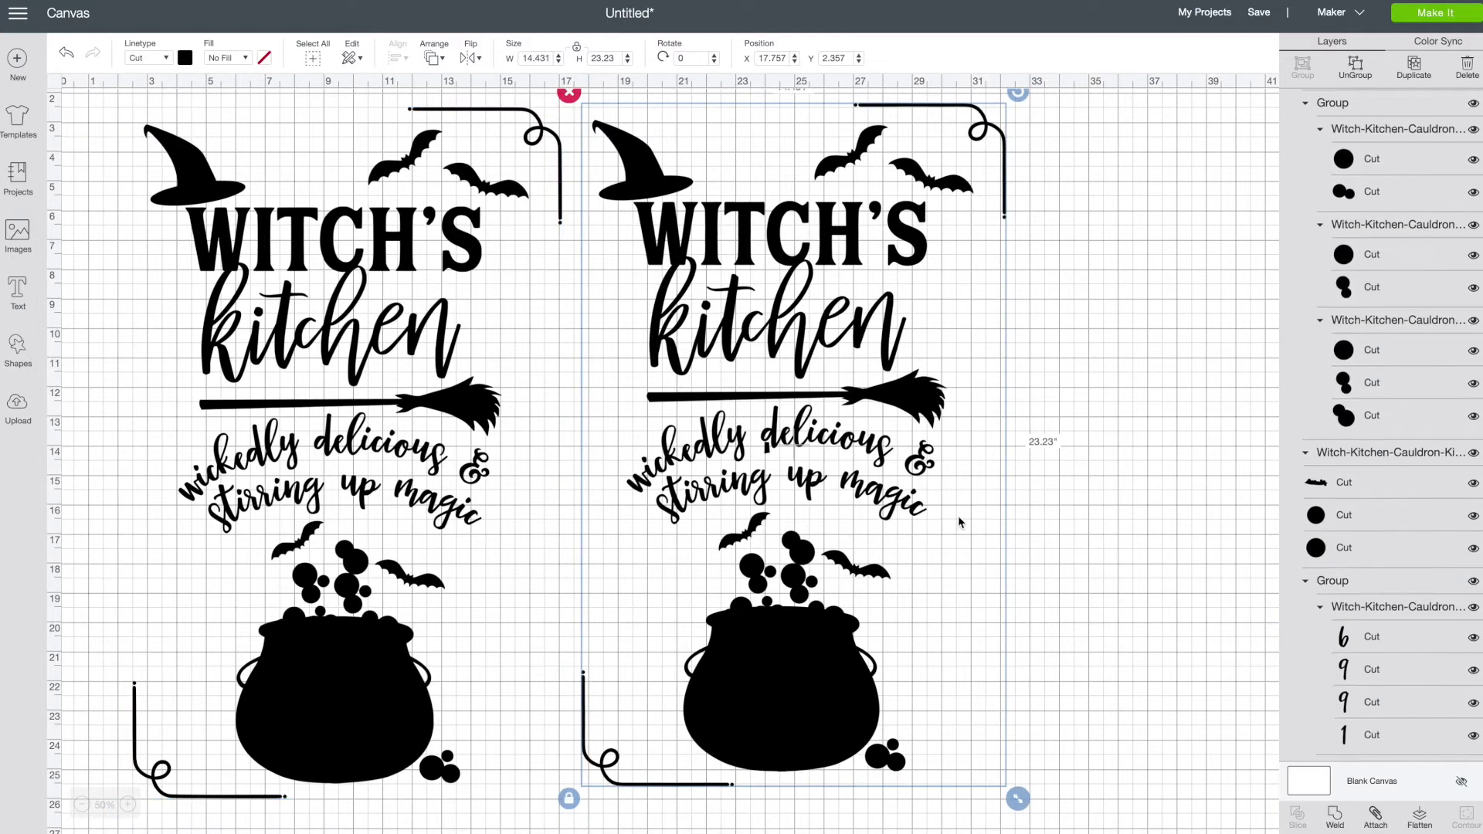
Recolor the 1996 numerals on the layered design's cauldron white and deselect them.
left_click(1443, 634)
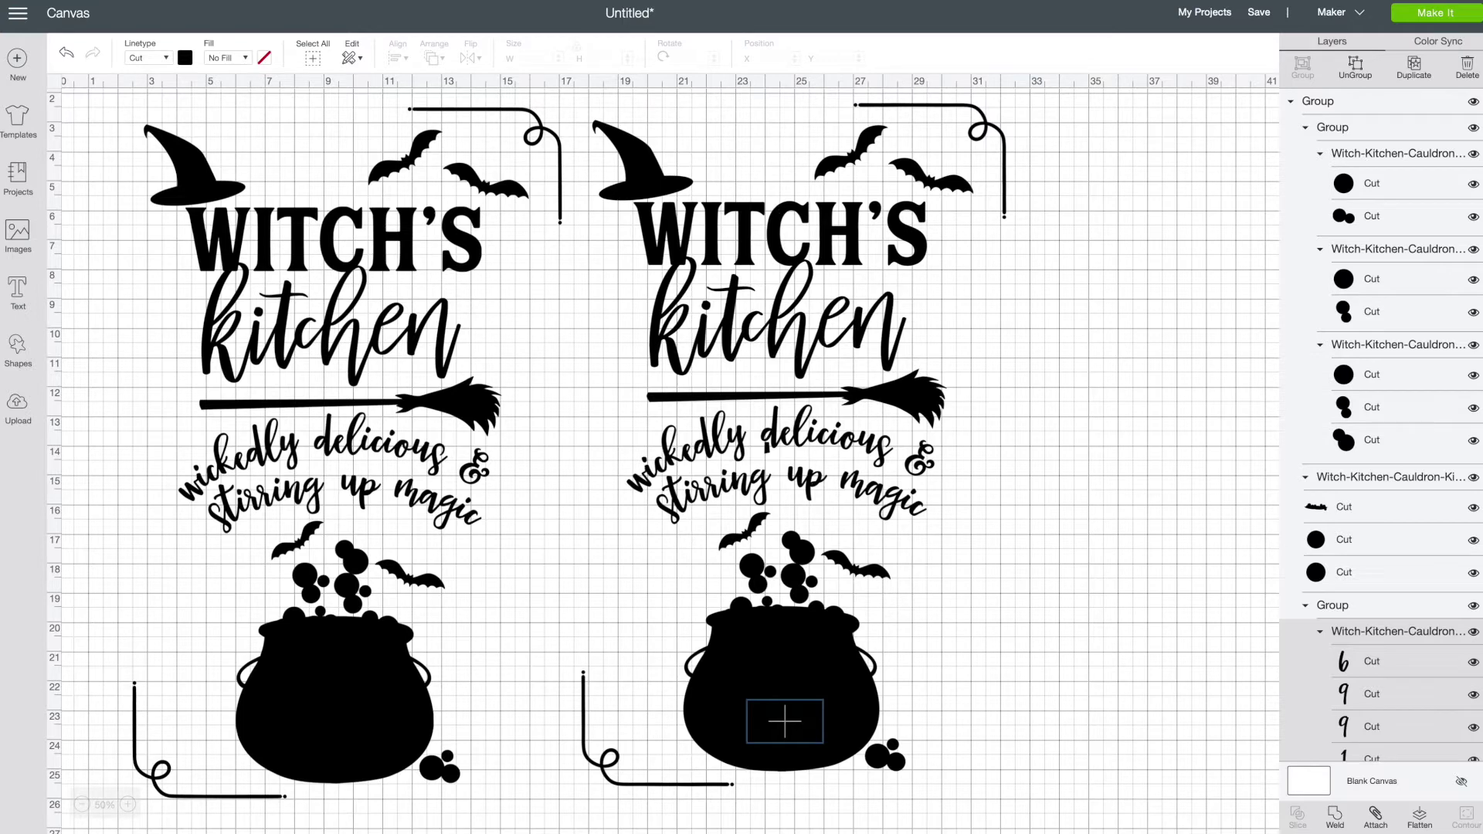
left_click(185, 59)
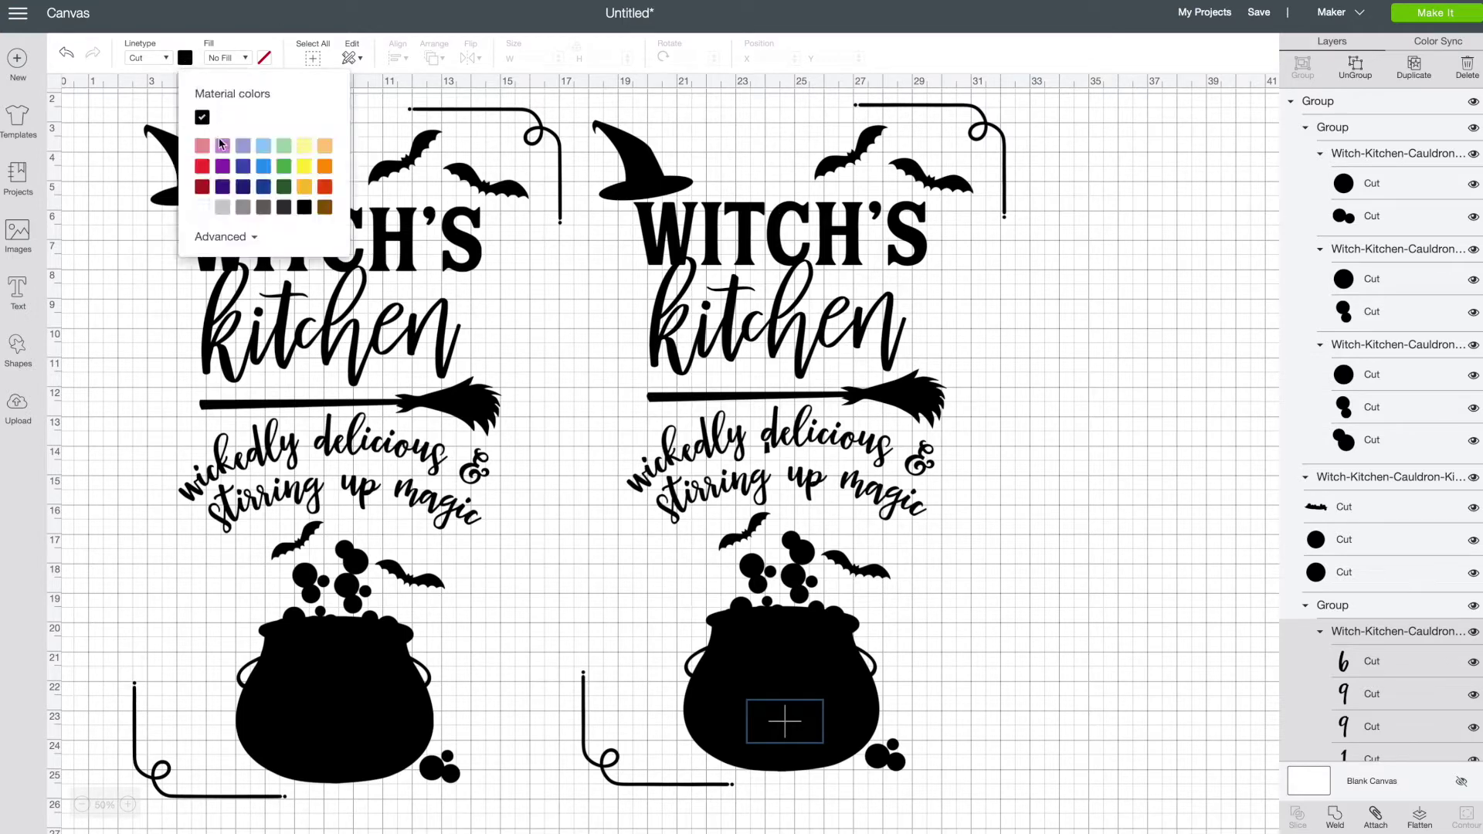
left_click(203, 215)
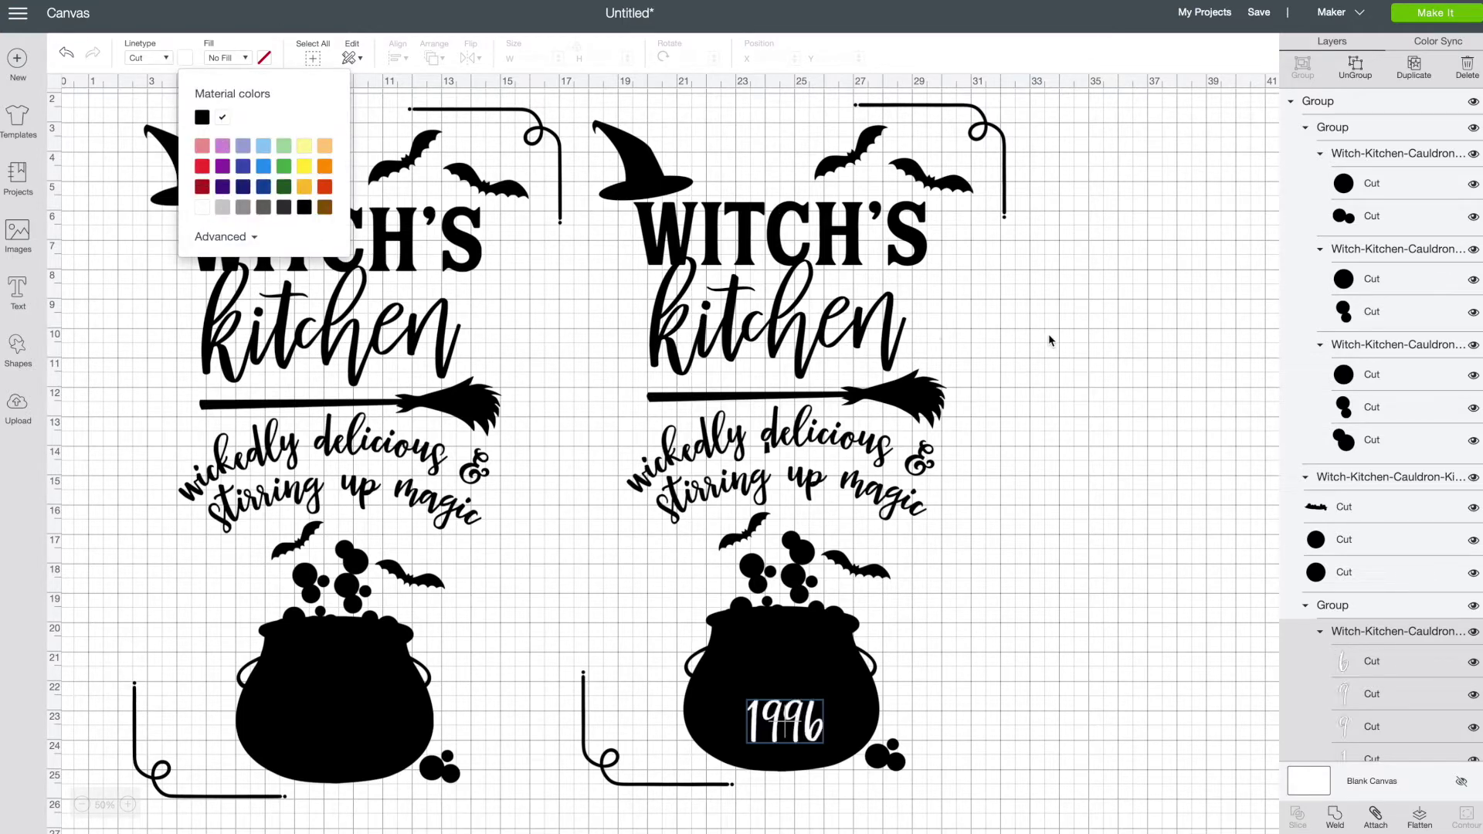
left_click(1074, 343)
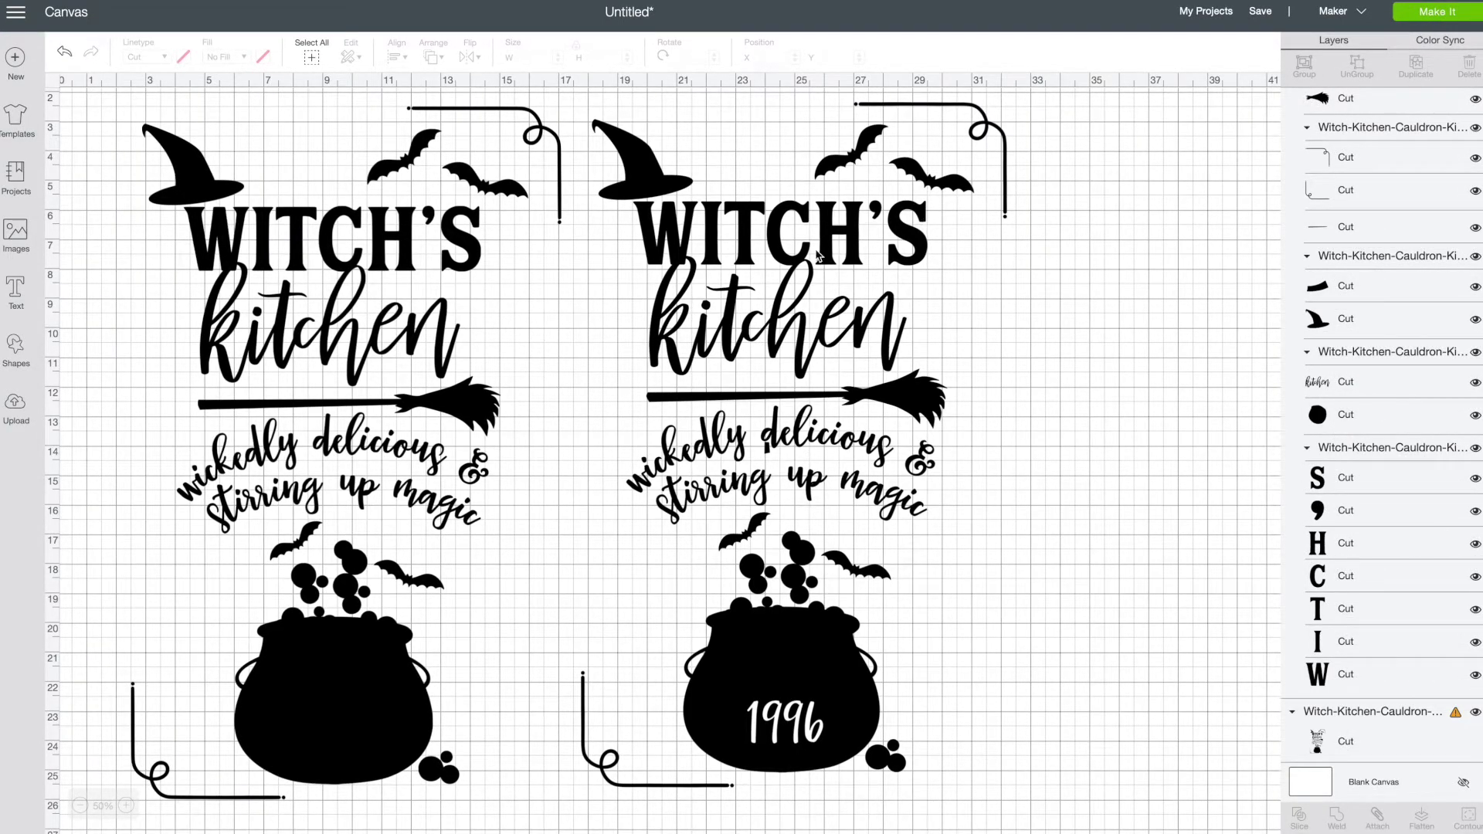
Delete the single-layer design and move the layered design into its place, at about X 1.23, Y 2.33.
left_click(442, 259)
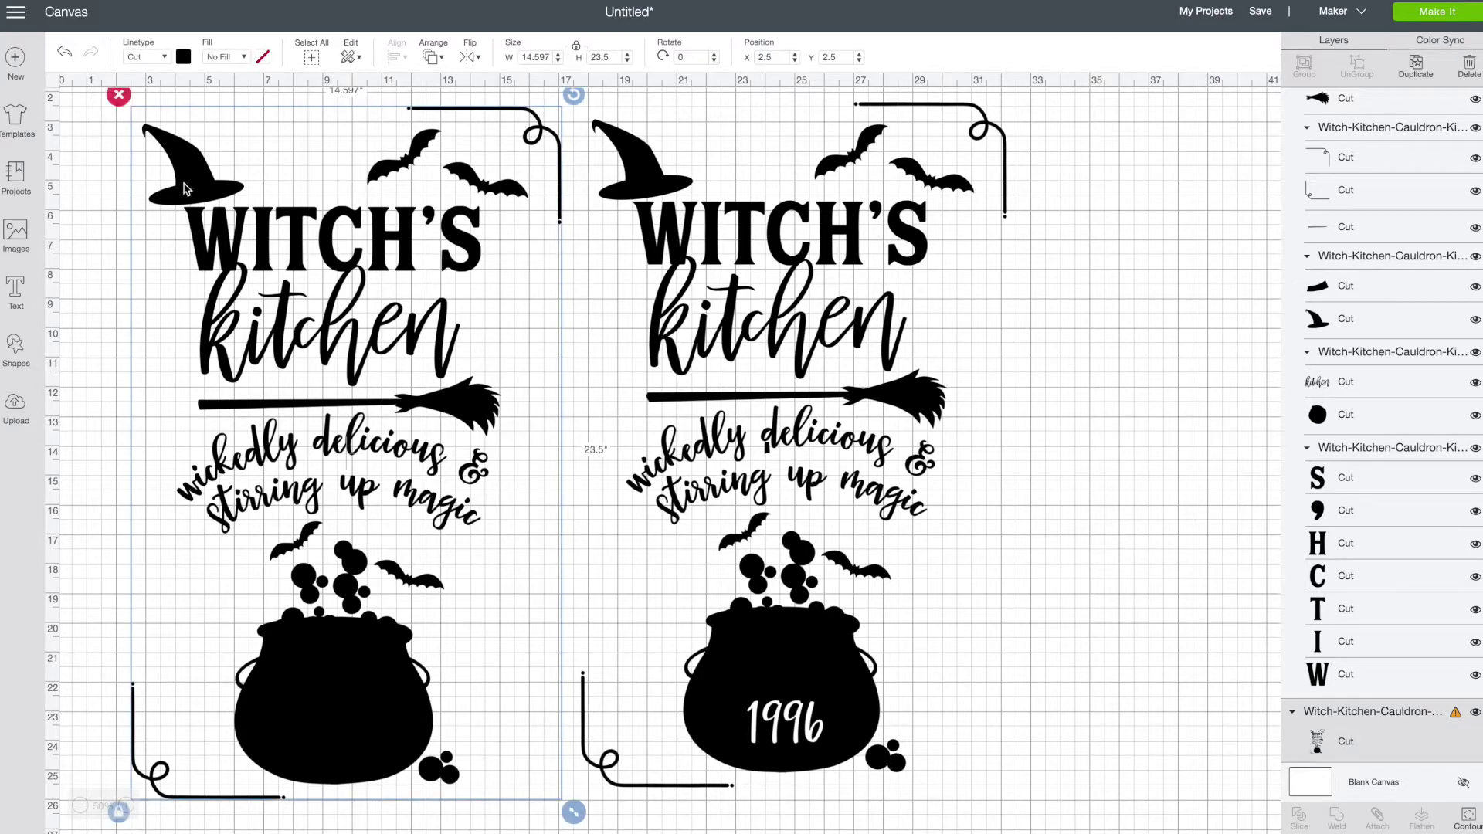
left_click(119, 98)
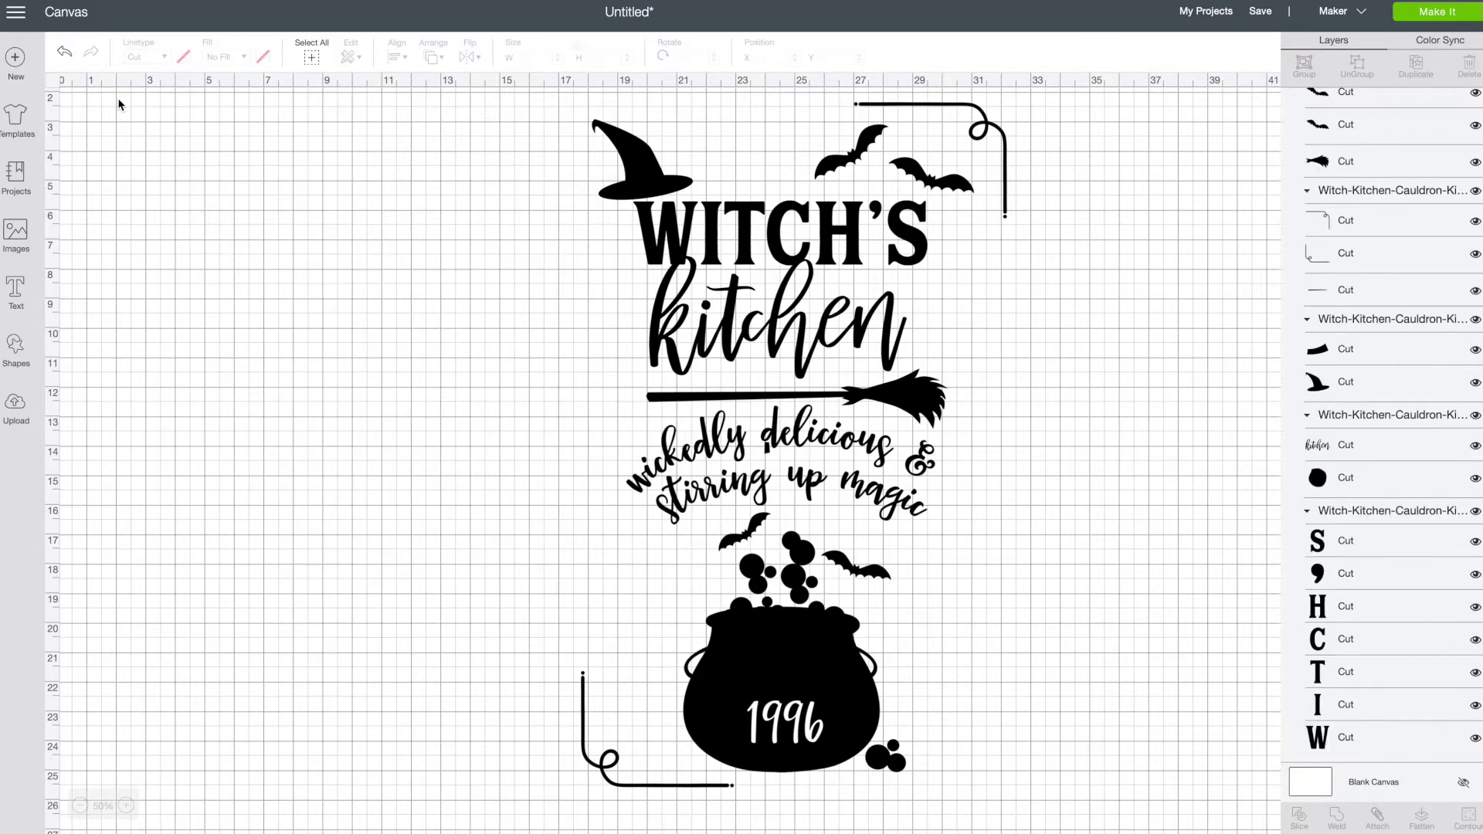
left_click(795, 206)
left_click_drag(795, 206, 307, 207)
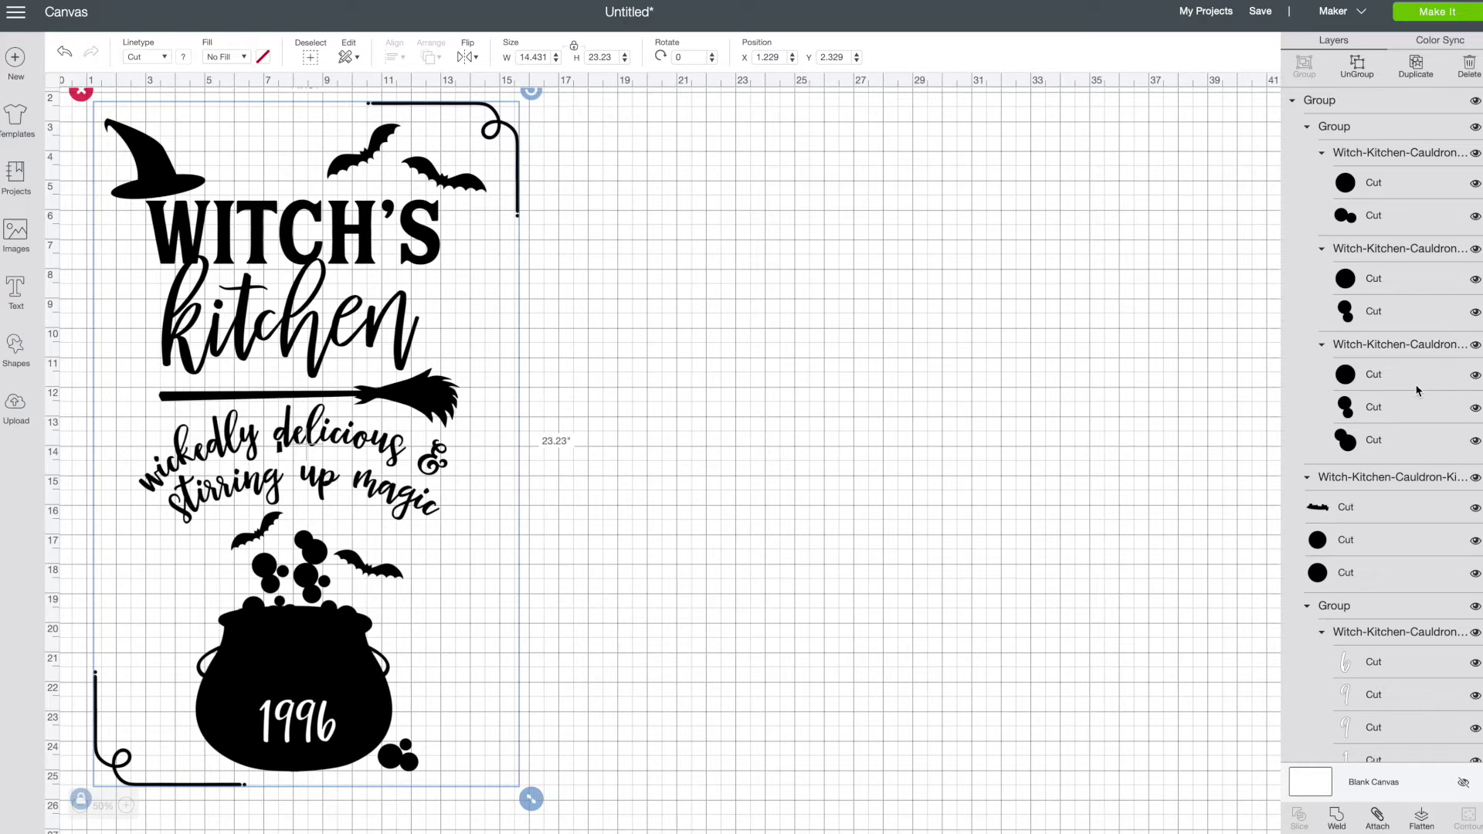
Recolor the small bubble cluster beside the cauldron's base green.
scroll(1418, 390, "down", 7)
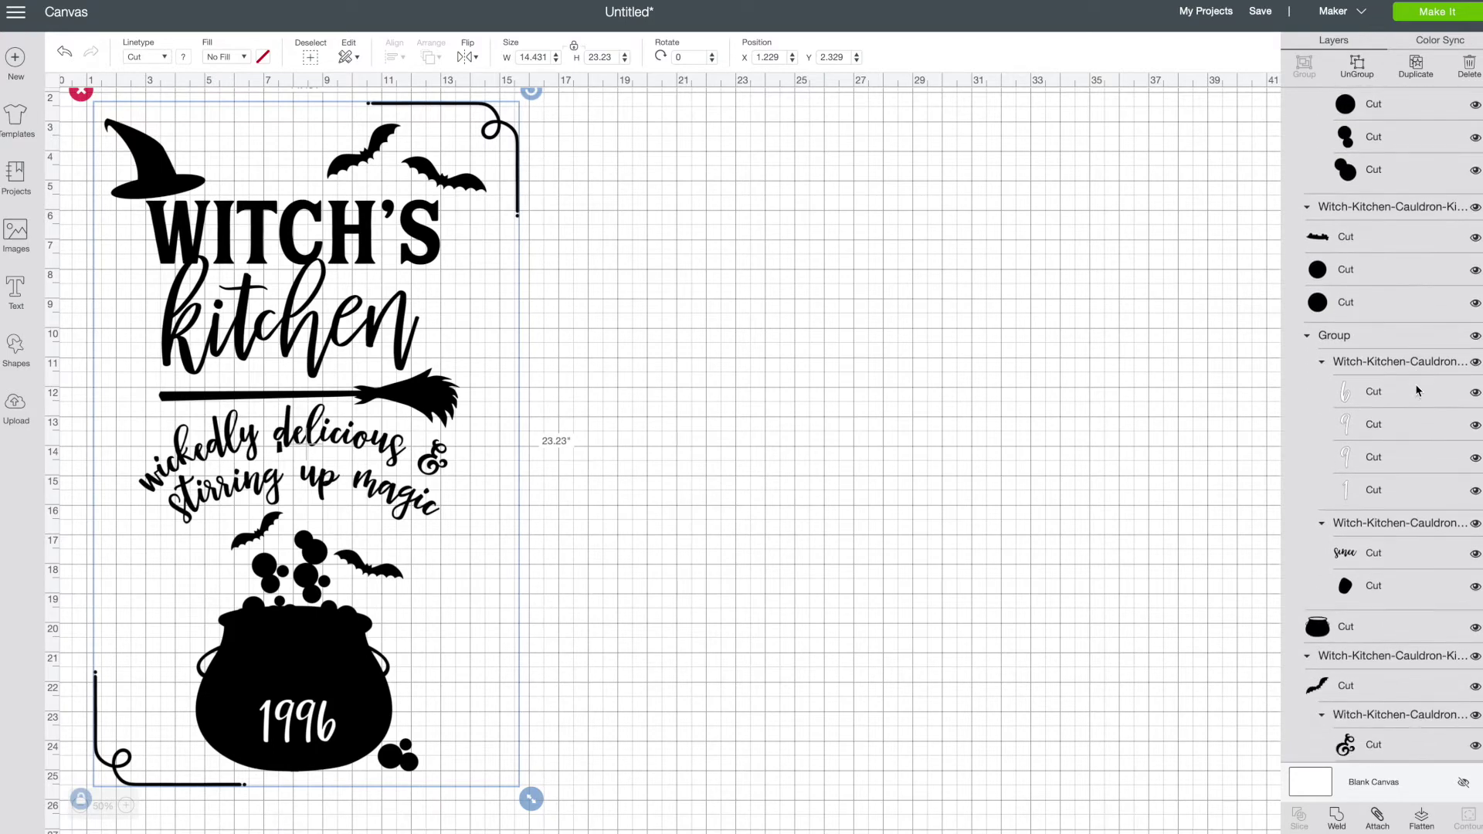
scroll(1418, 390, "down", 6)
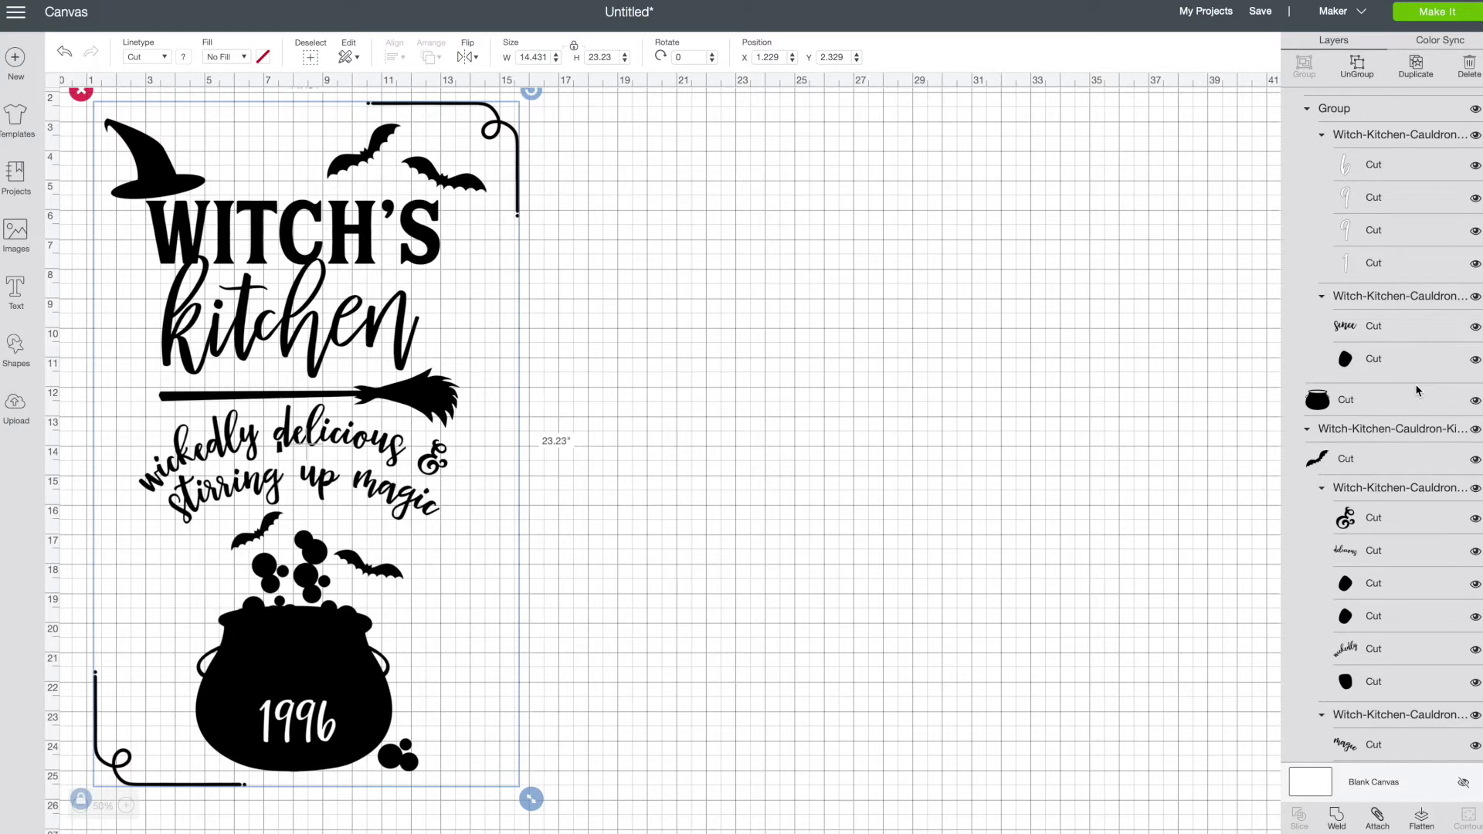
scroll(1409, 405, "up", 6)
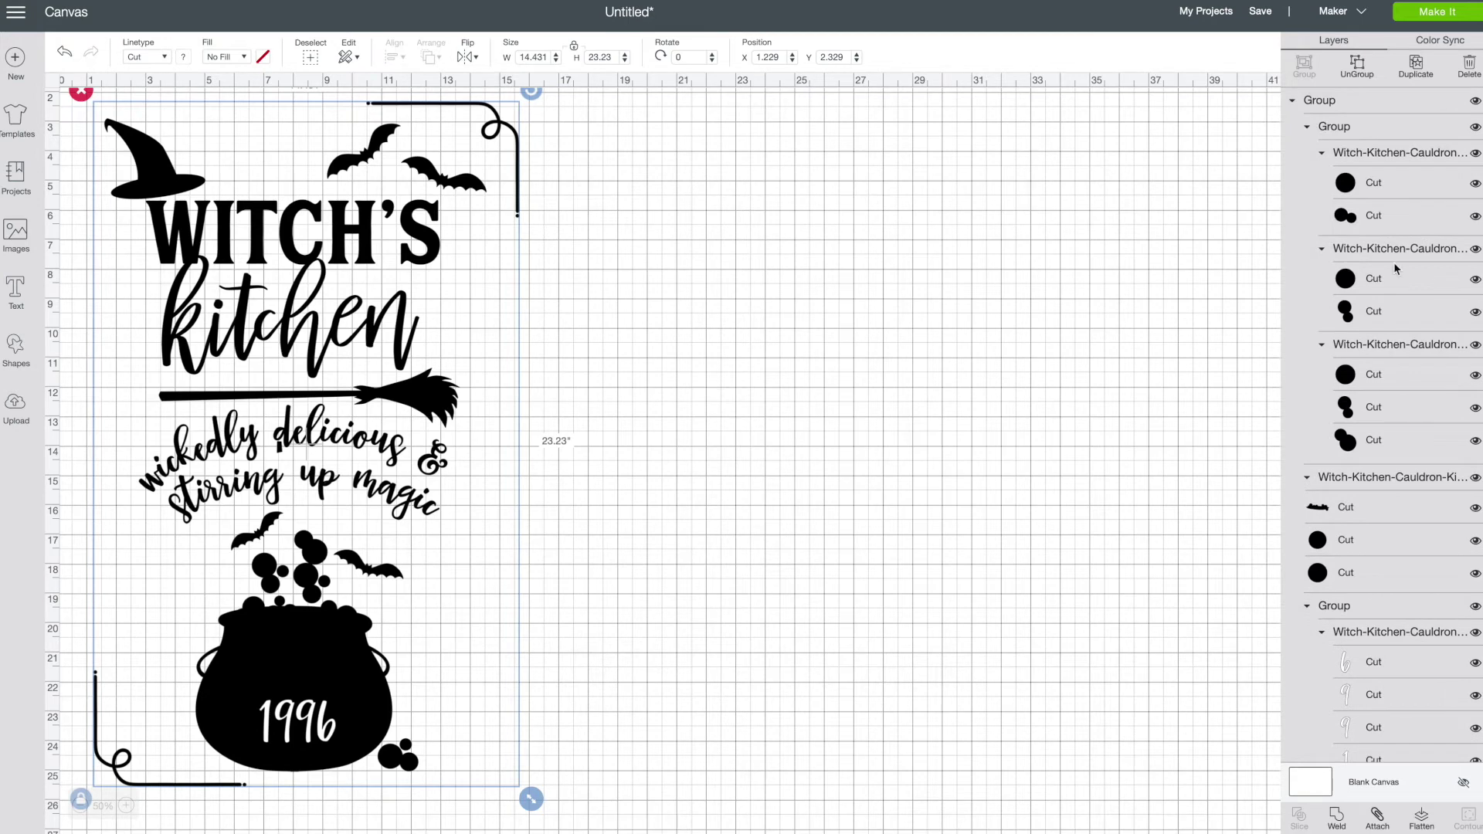
left_click(1425, 155)
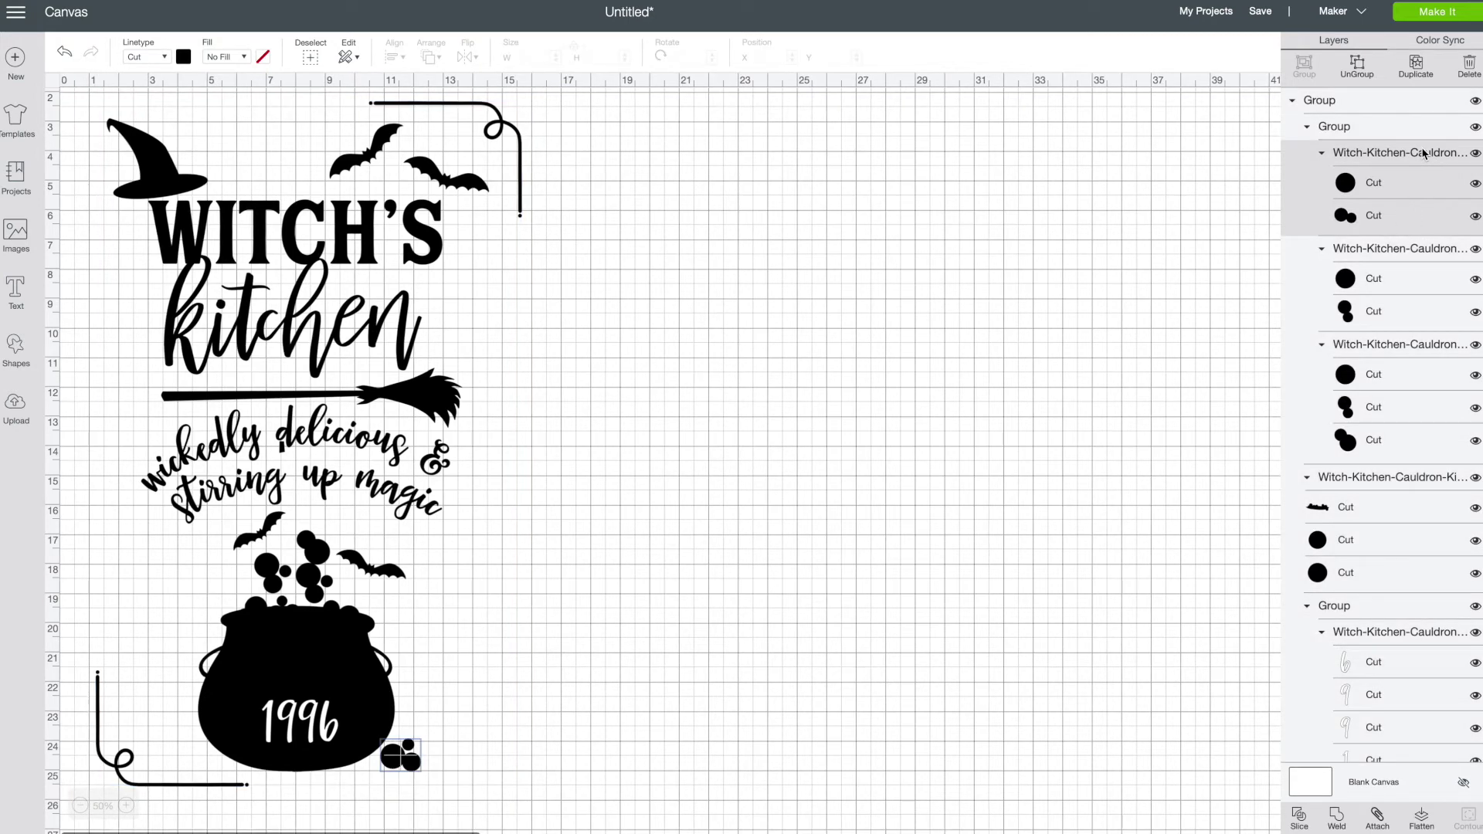
left_click(182, 57)
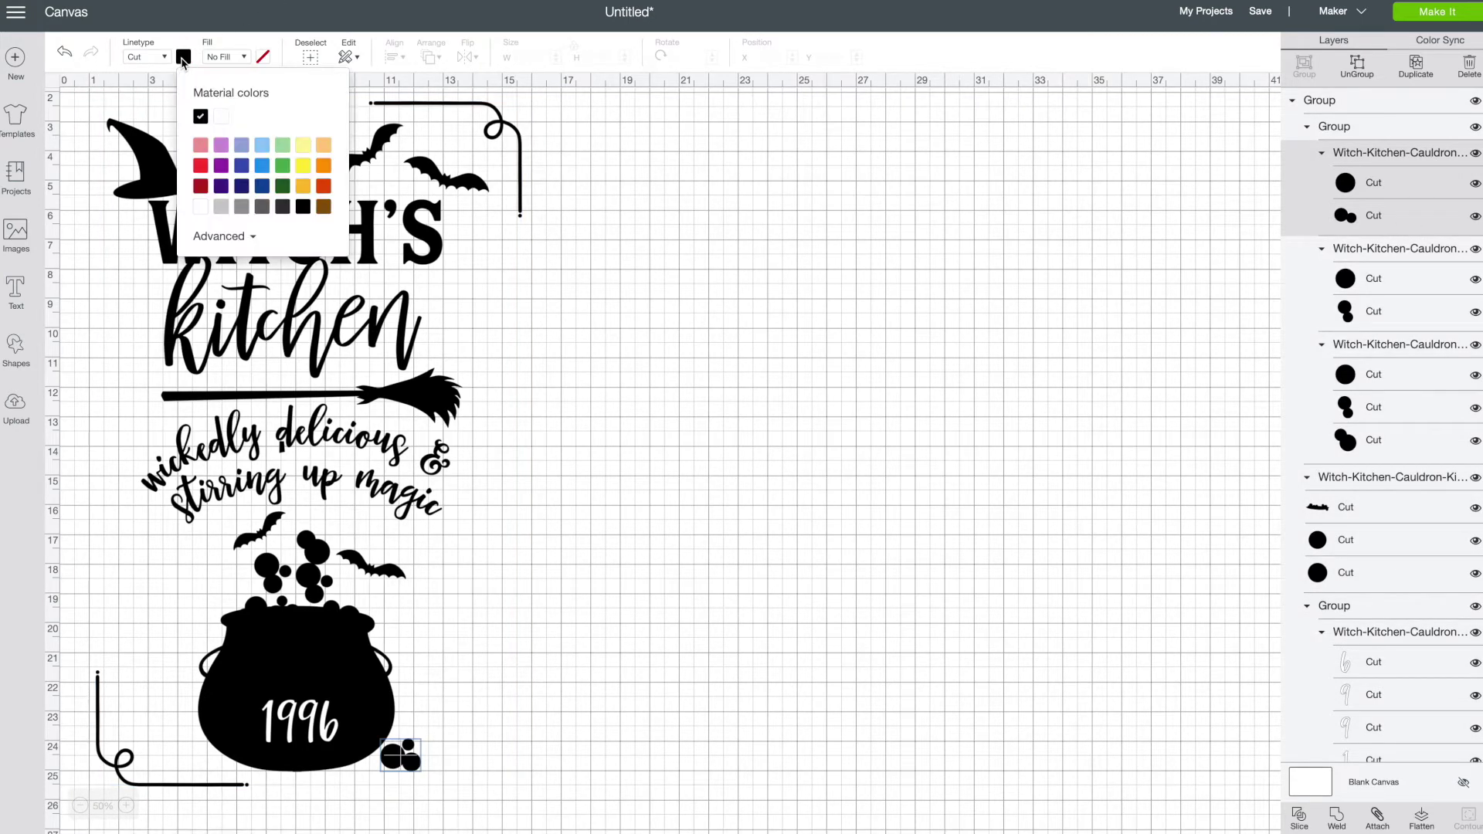
left_click(282, 166)
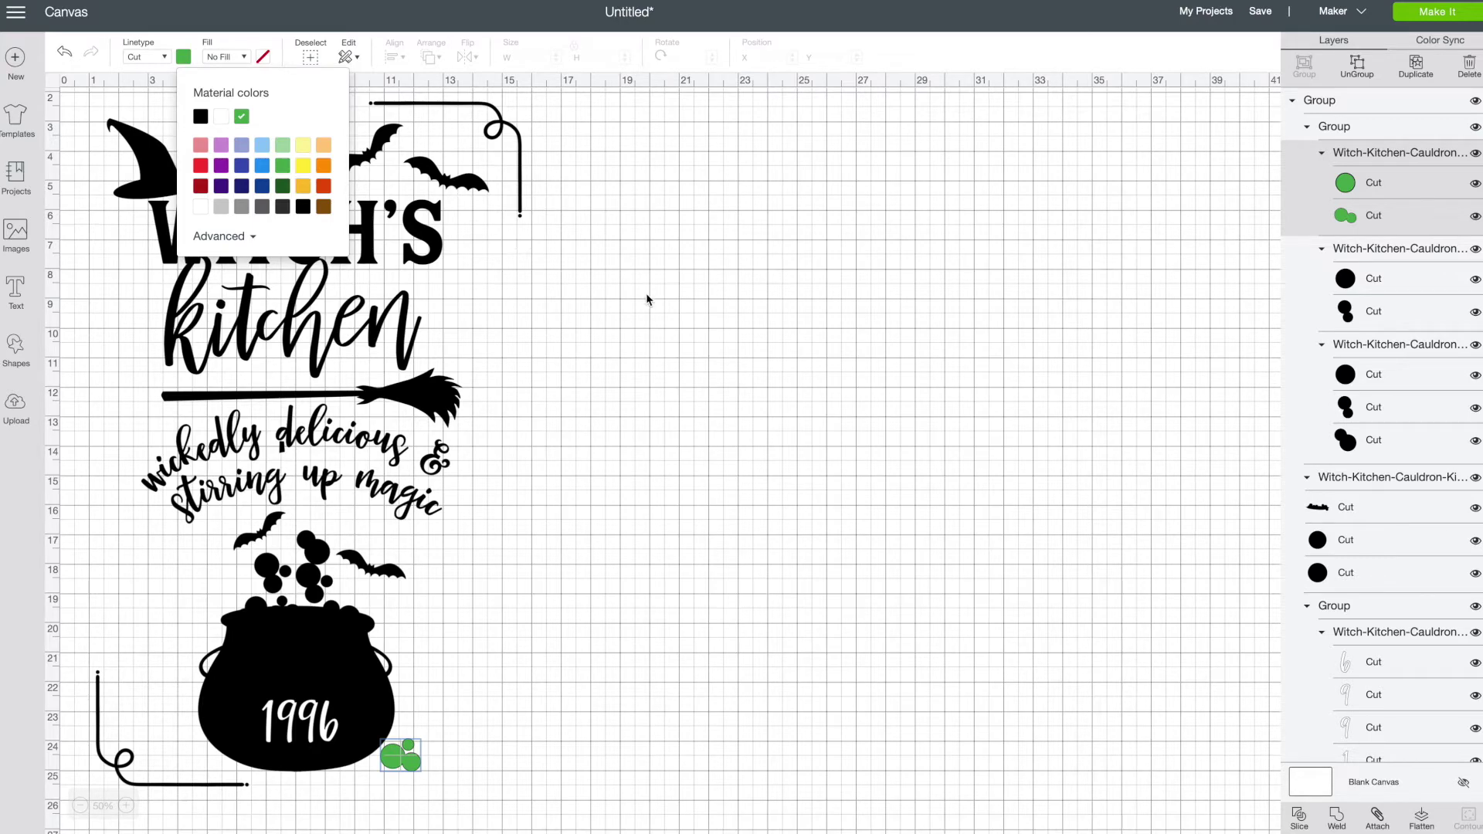
Recolor both bubble clusters rising above the cauldron the same green as the bubbles at its base.
left_click(1375, 256)
left_click(183, 56)
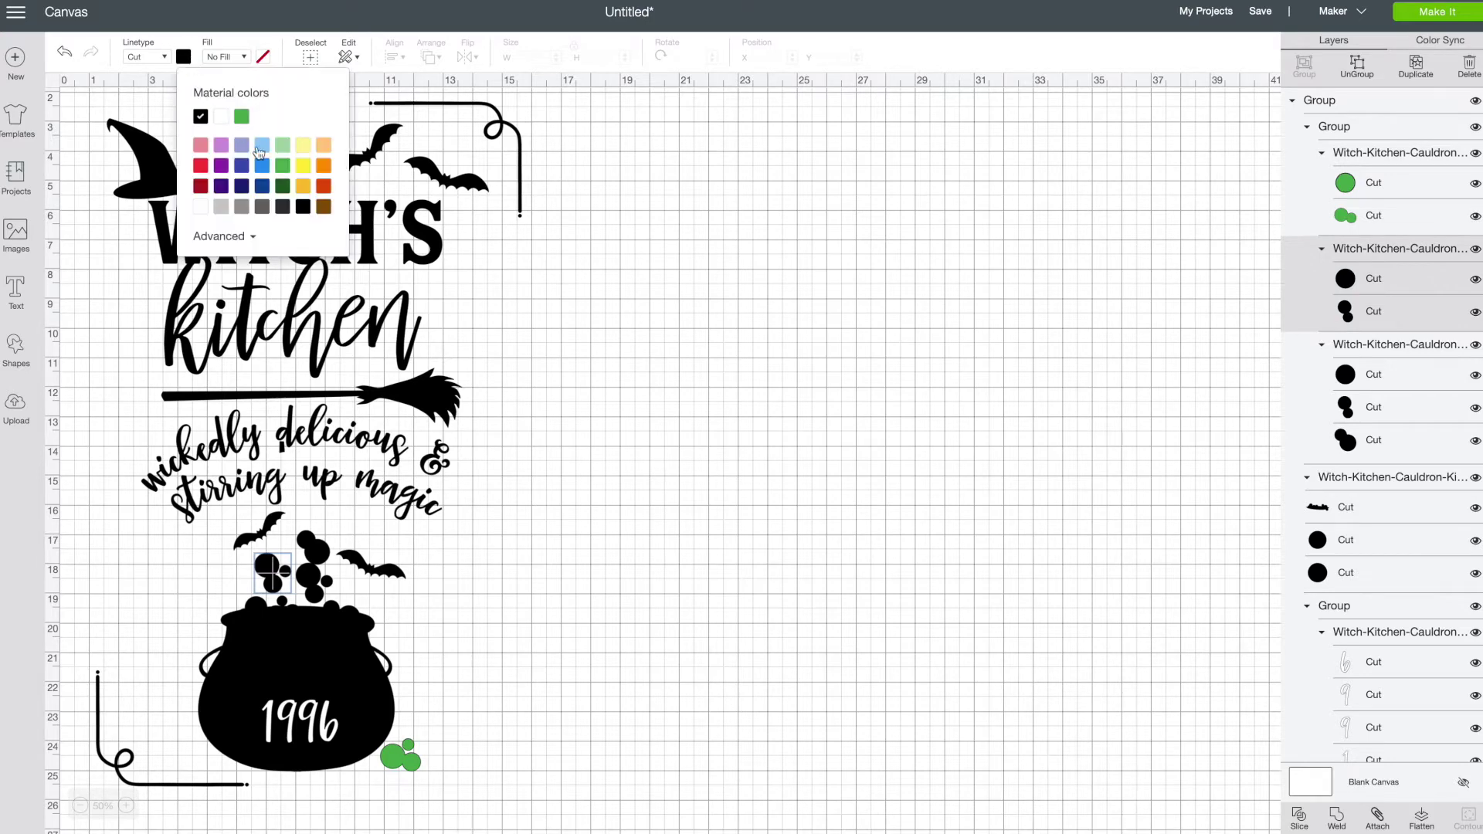
left_click(284, 166)
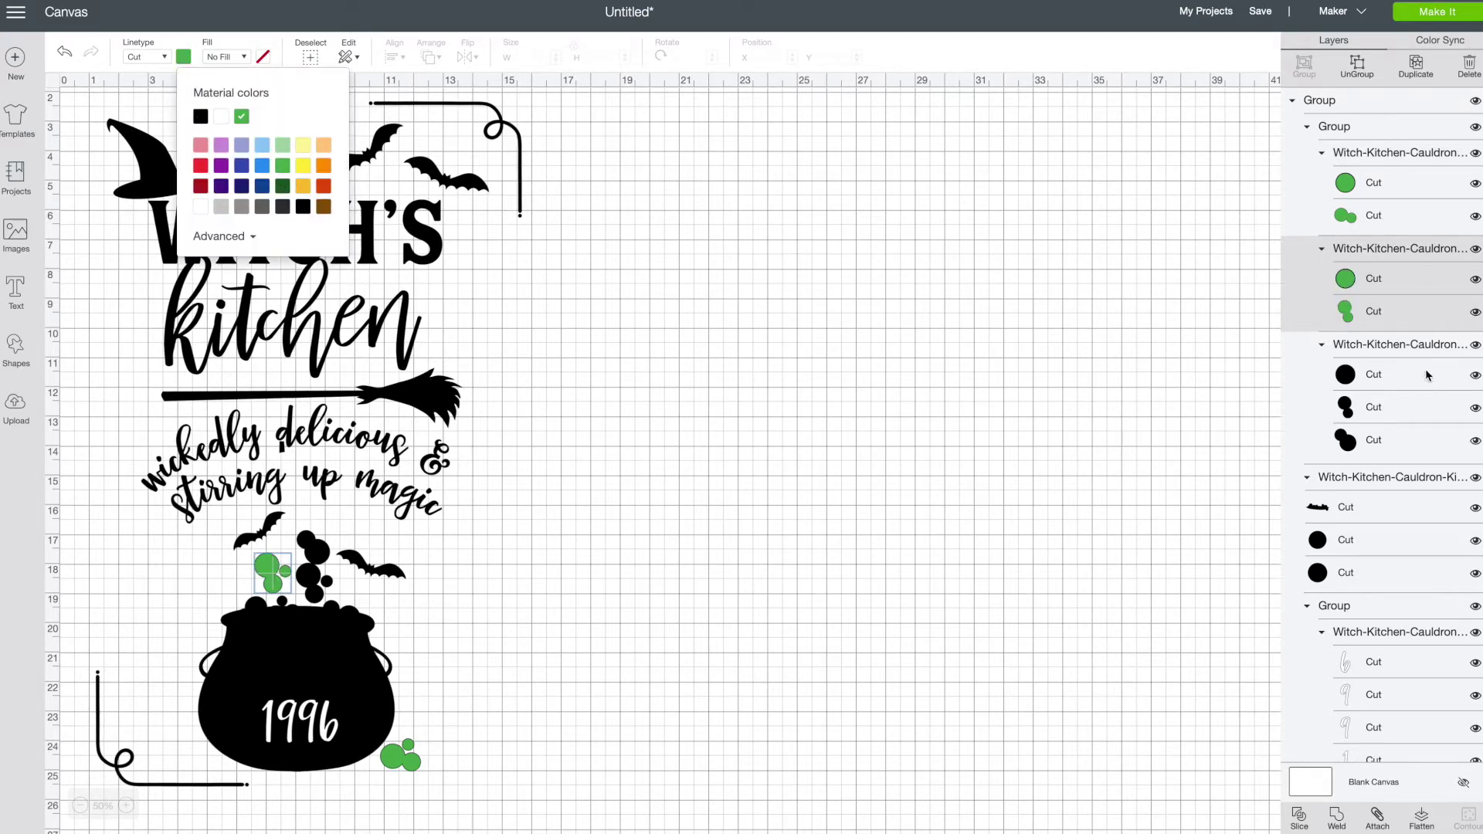
left_click(1413, 345)
left_click(183, 56)
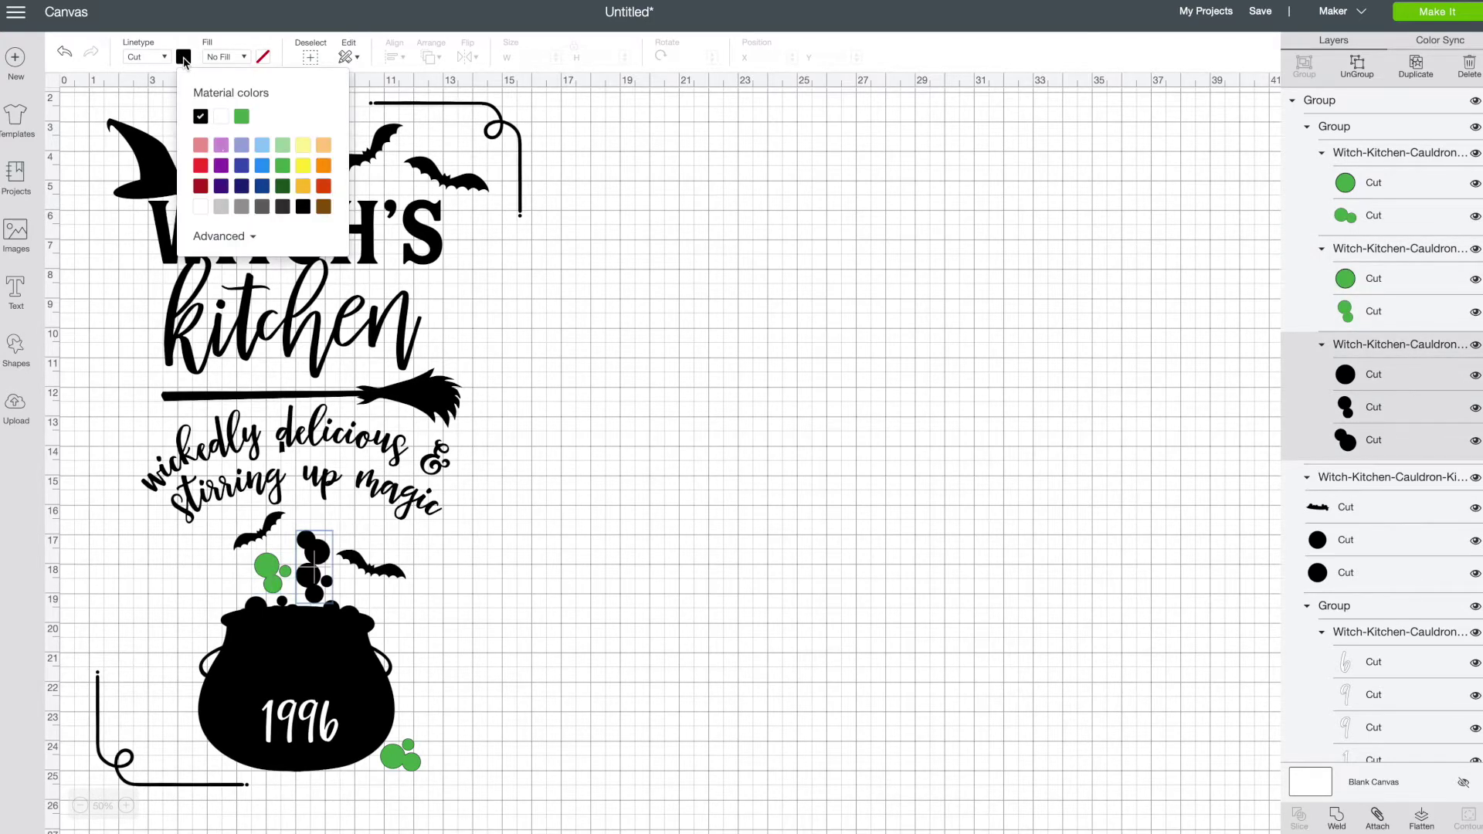
left_click(242, 117)
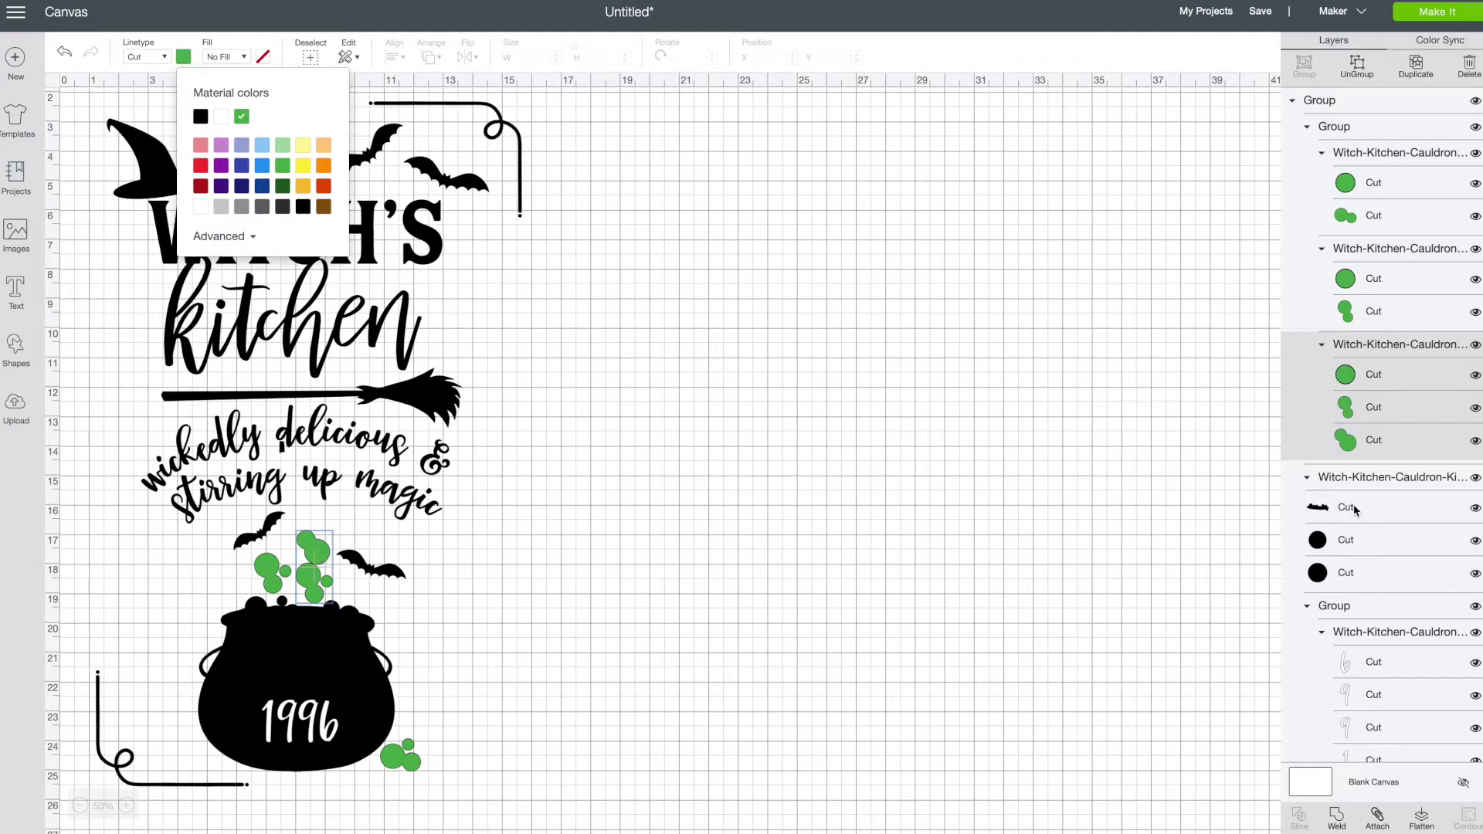
Recolor the brew and bubbles at the cauldron's rim green.
left_click(1413, 477)
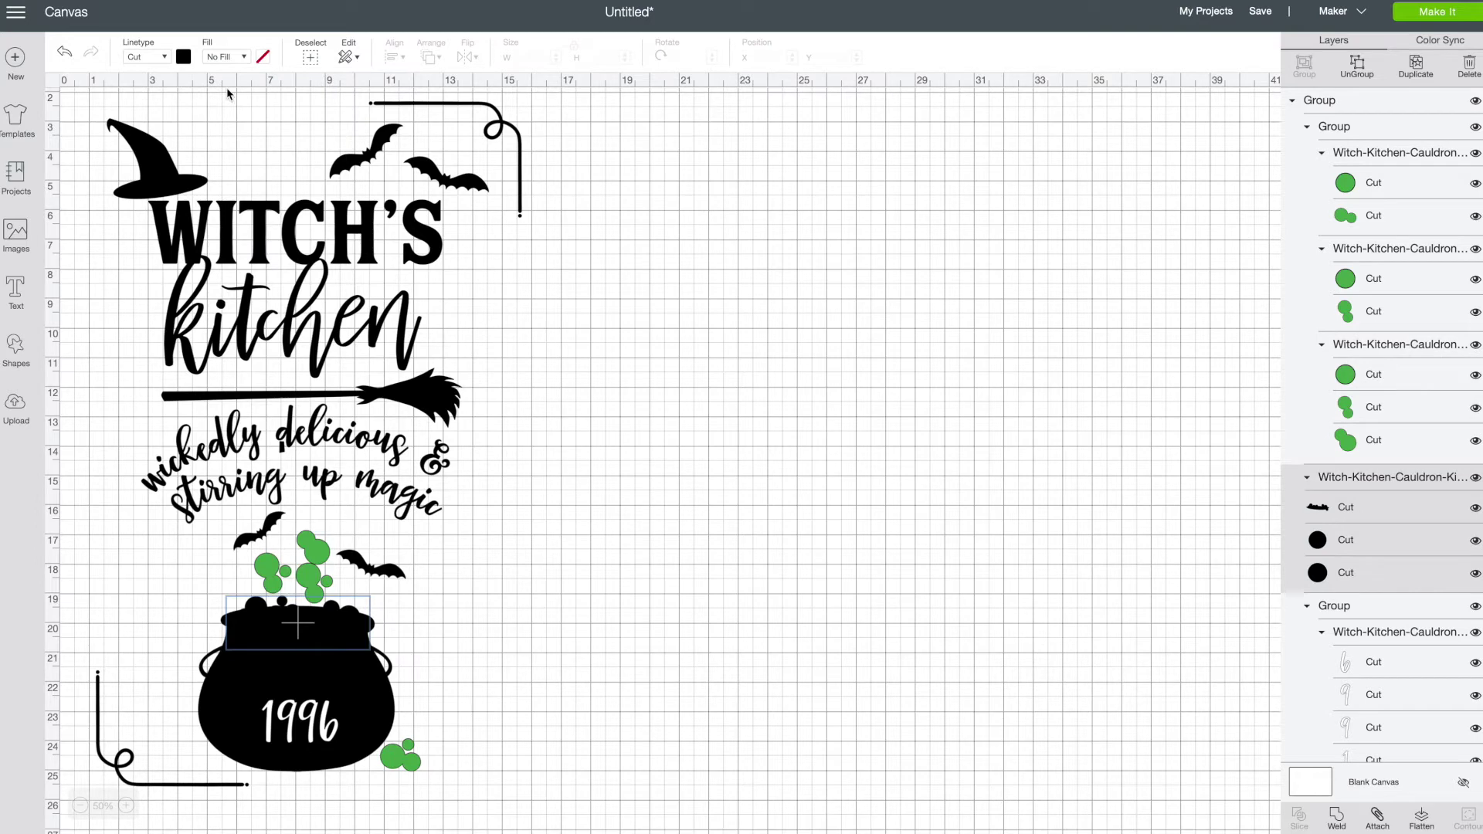
left_click(183, 61)
left_click(282, 166)
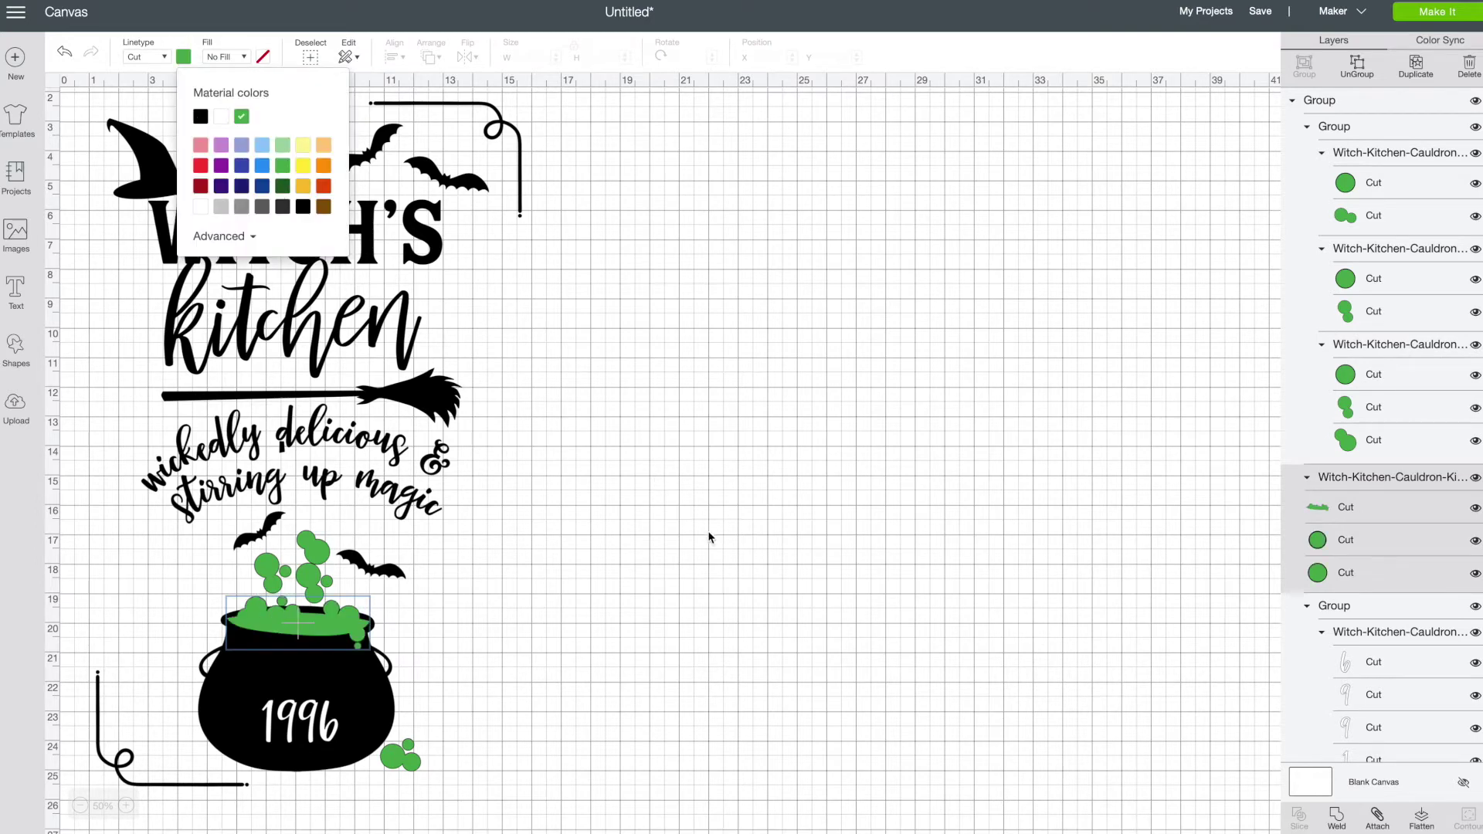
Recolor the word "since" on the cauldron white to match the 1996 numerals.
scroll(1318, 652, "down", 5)
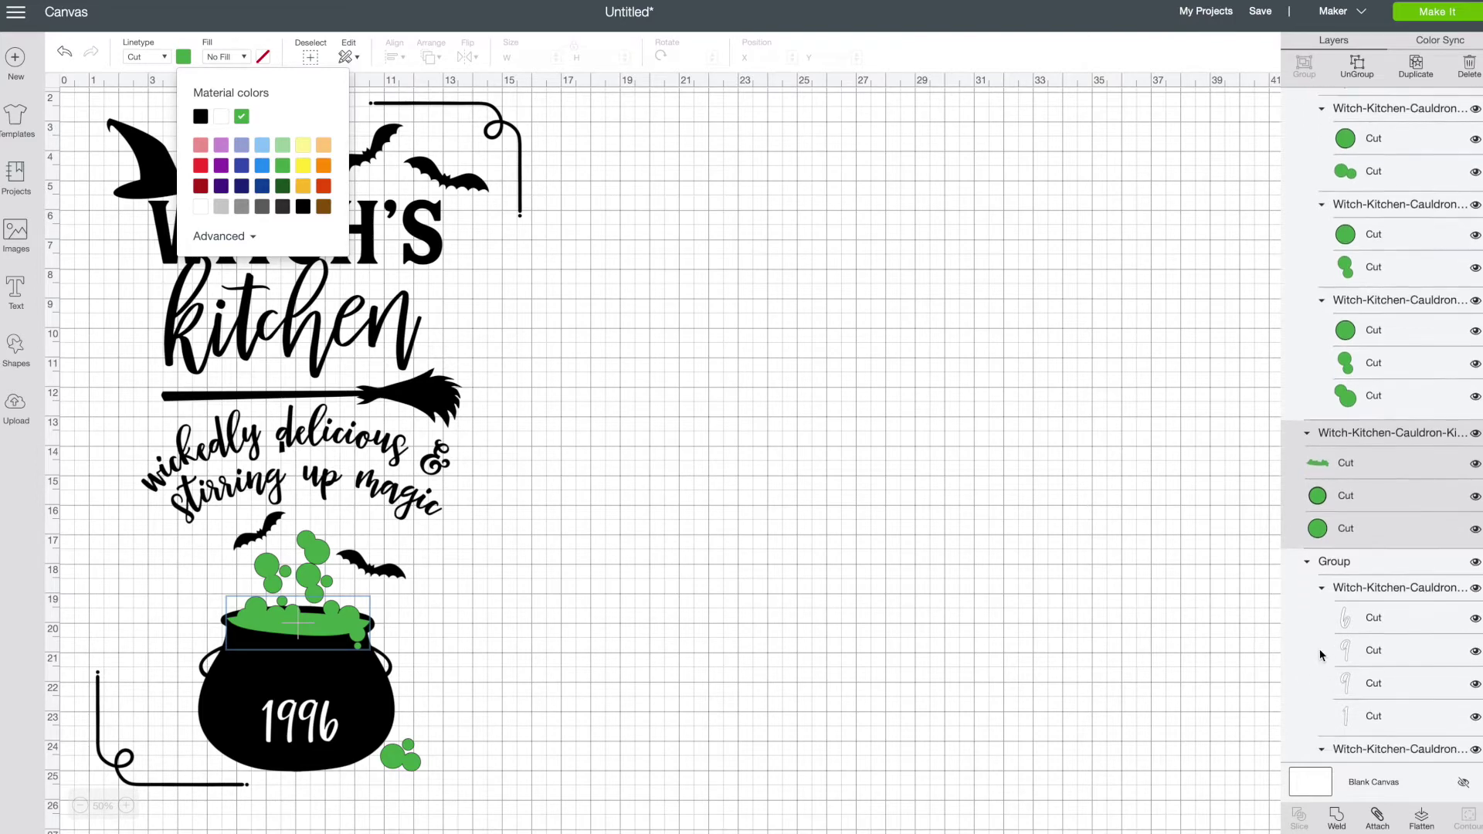
scroll(1320, 655, "down", 2)
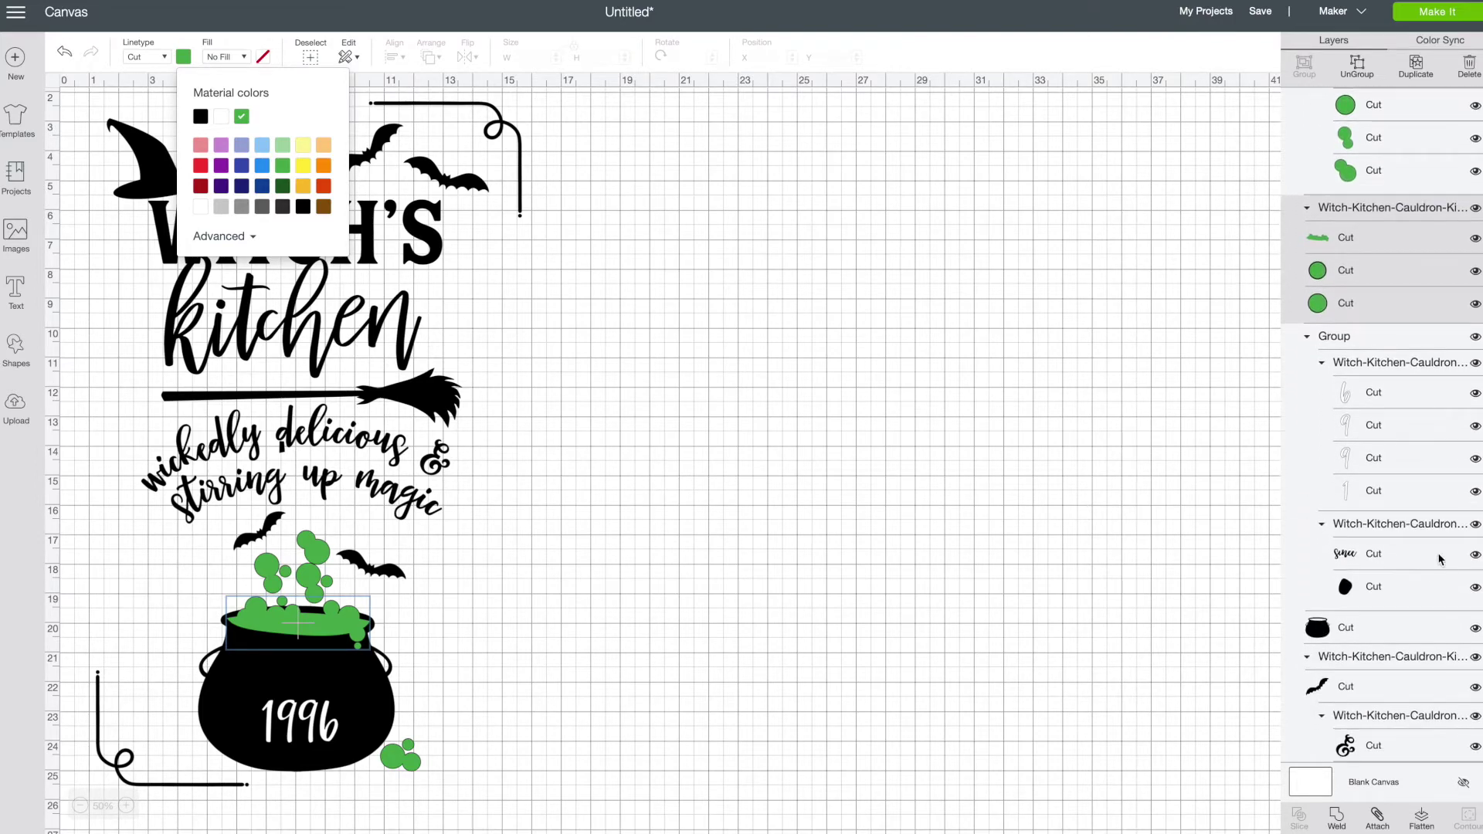
left_click(1410, 528)
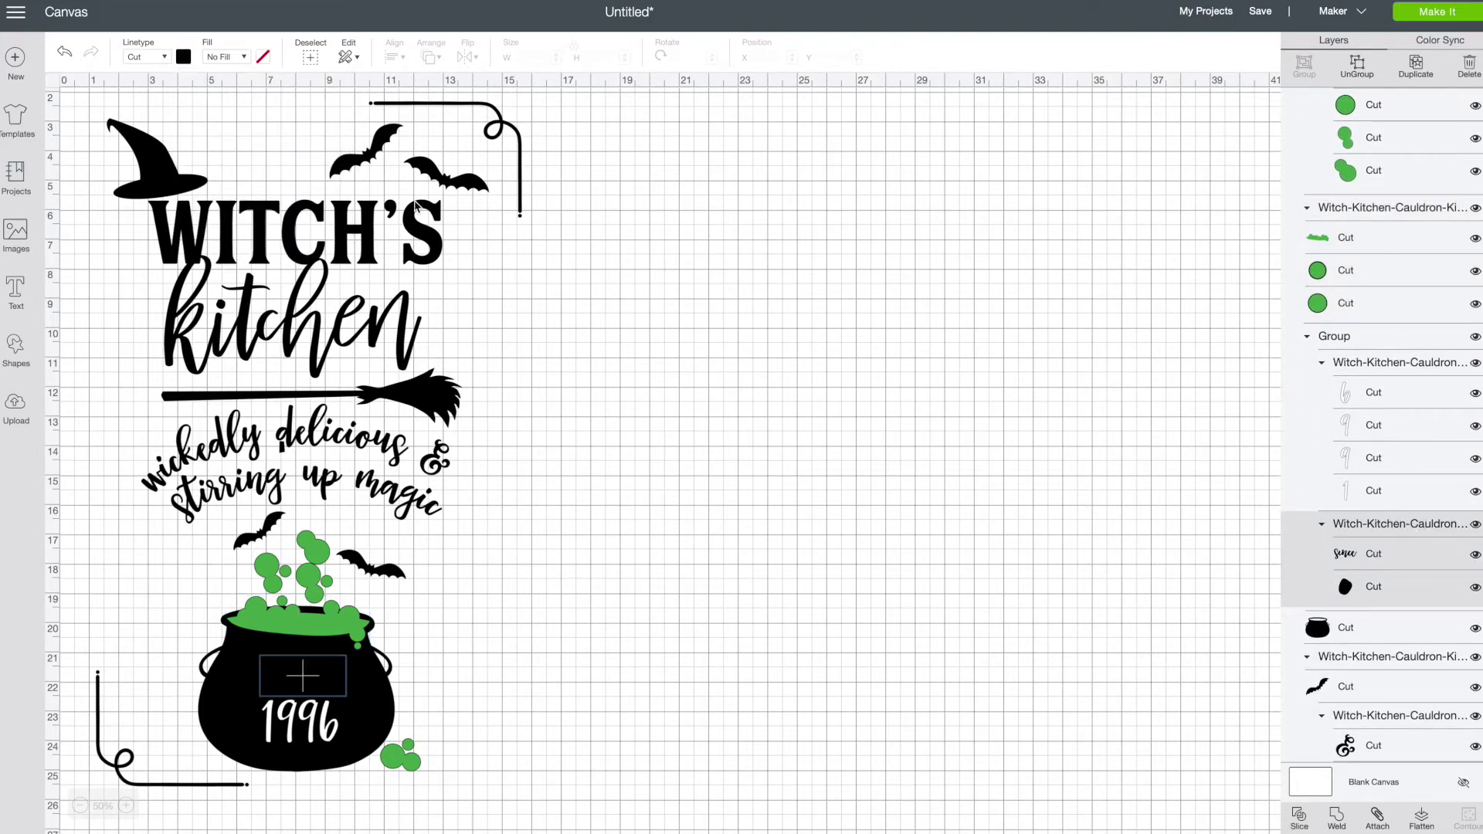
left_click(183, 56)
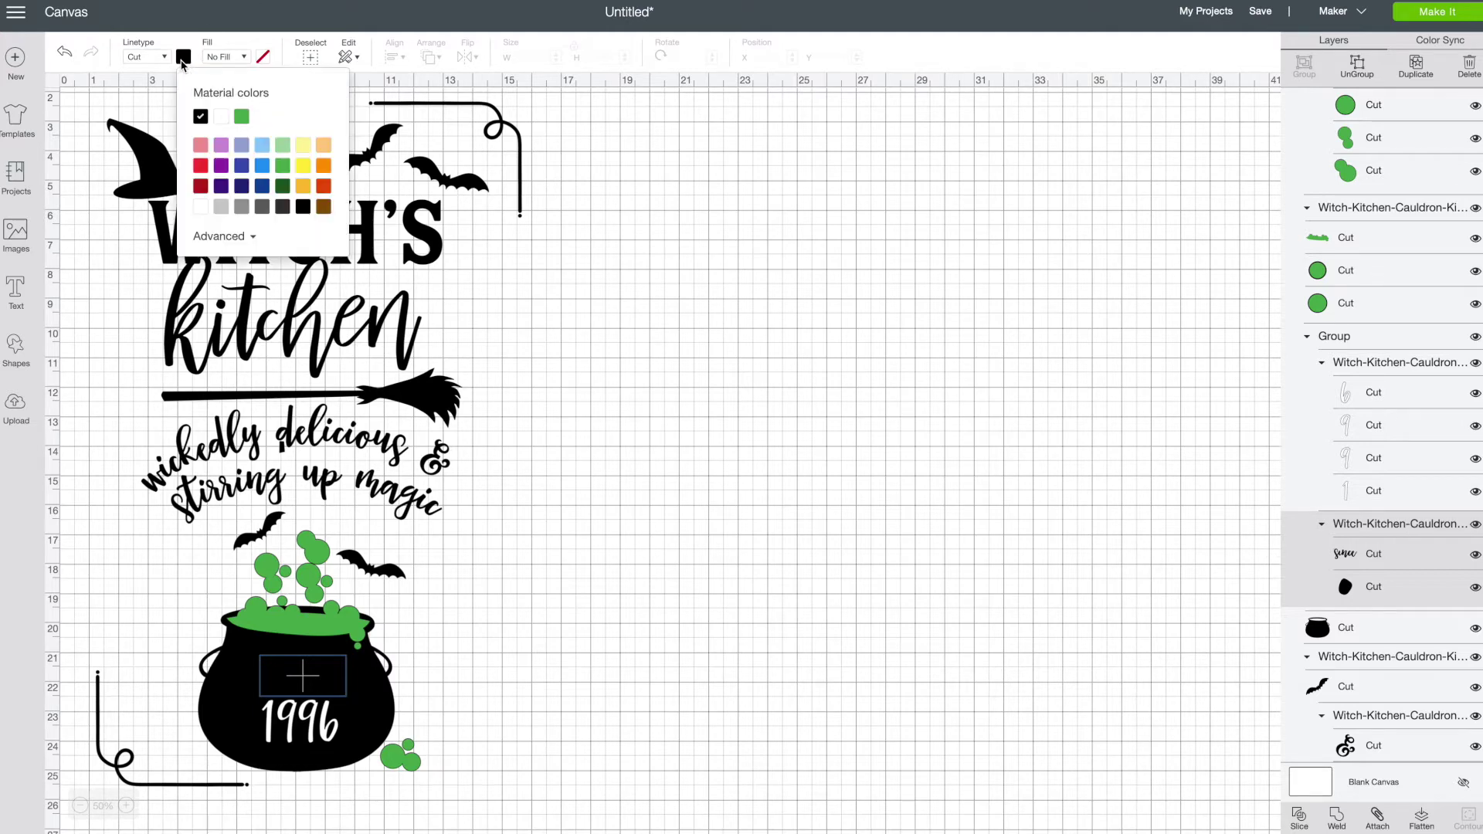
left_click(223, 125)
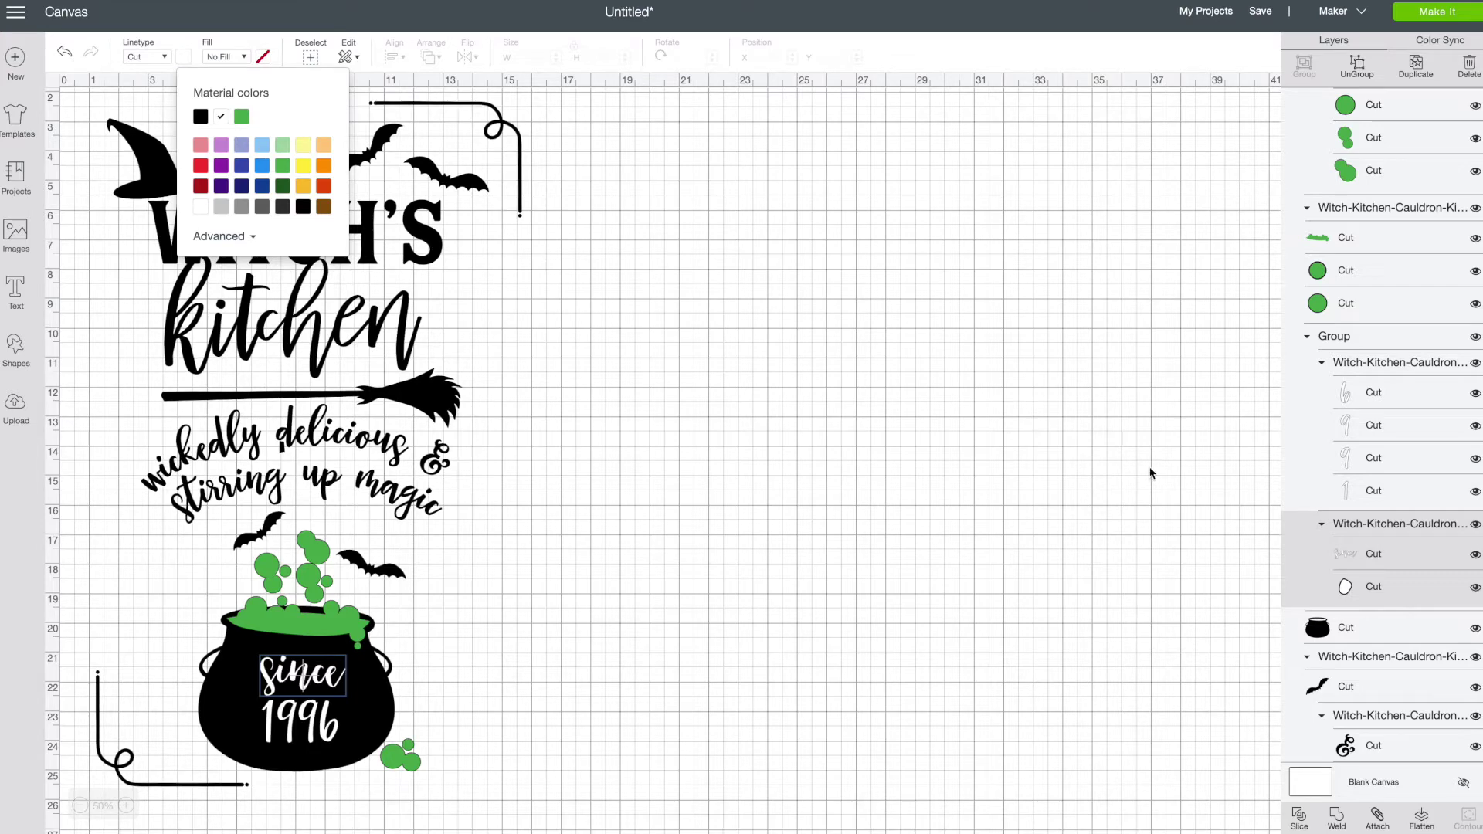
Recolor only the band of the witch's hat purple and deselect it.
scroll(1359, 558, "down", 3)
scroll(1359, 559, "down", 5)
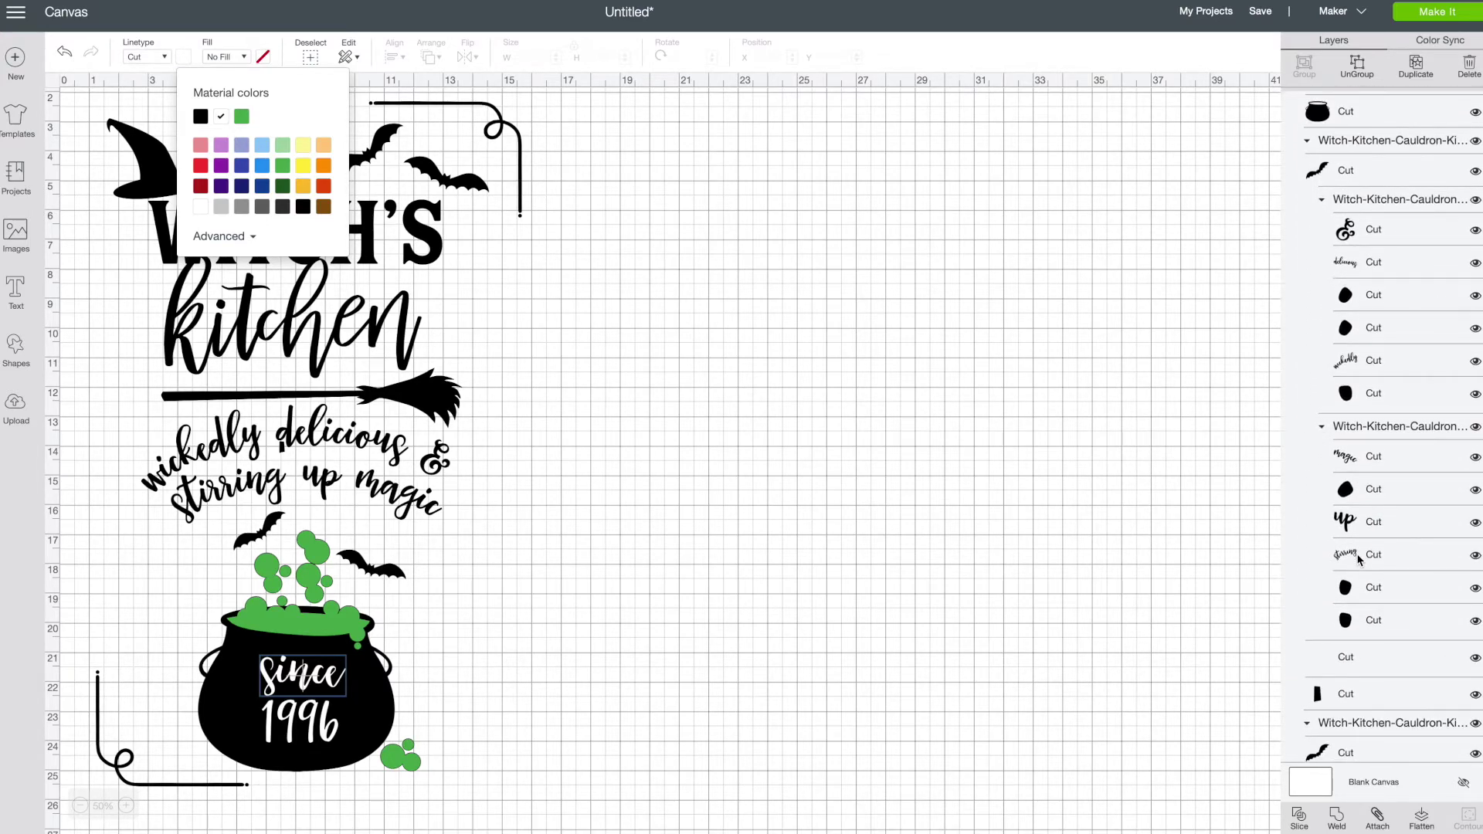
scroll(1359, 559, "down", 4)
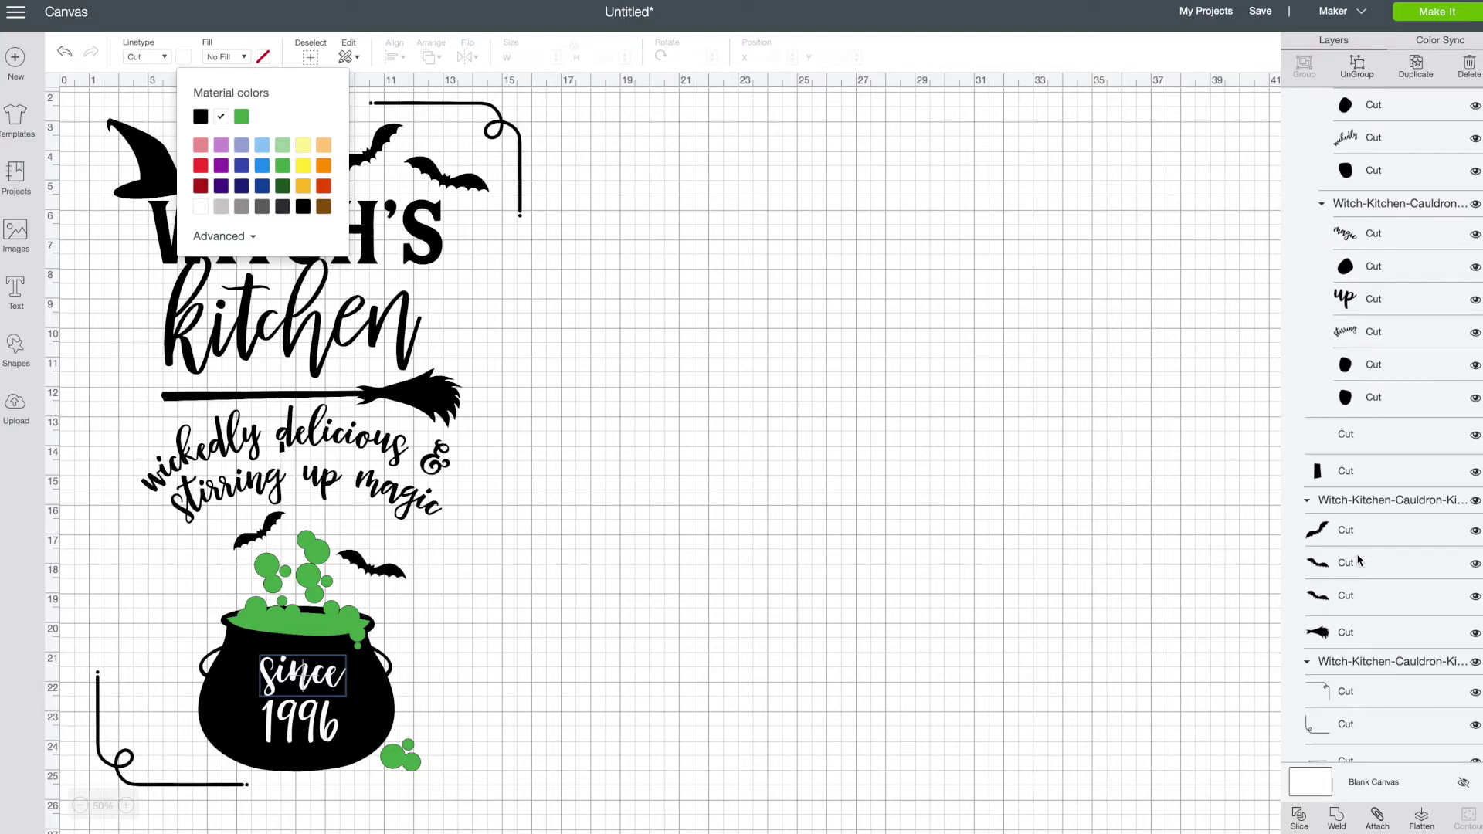
scroll(1359, 559, "down", 5)
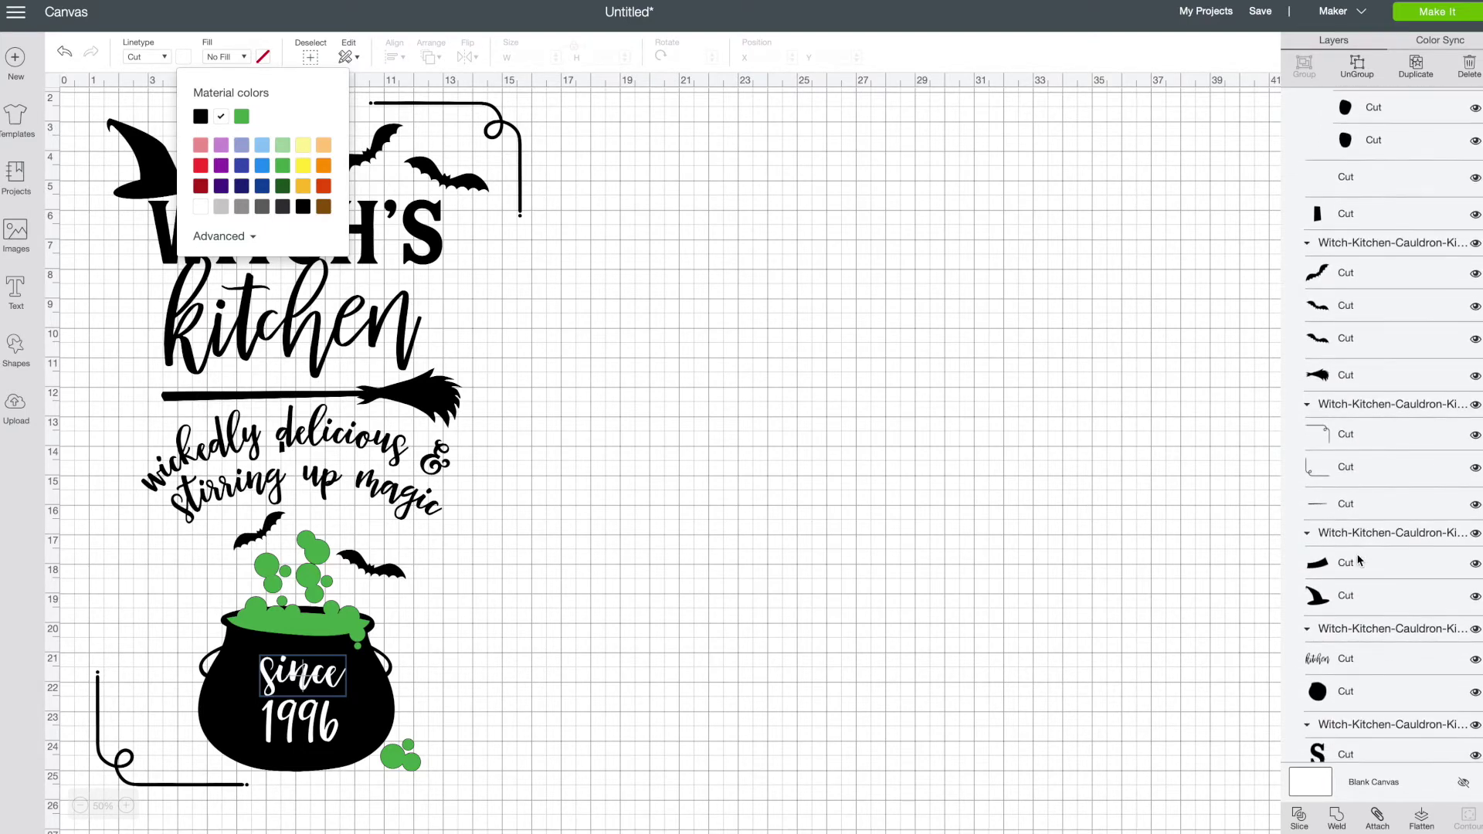
left_click(1349, 569)
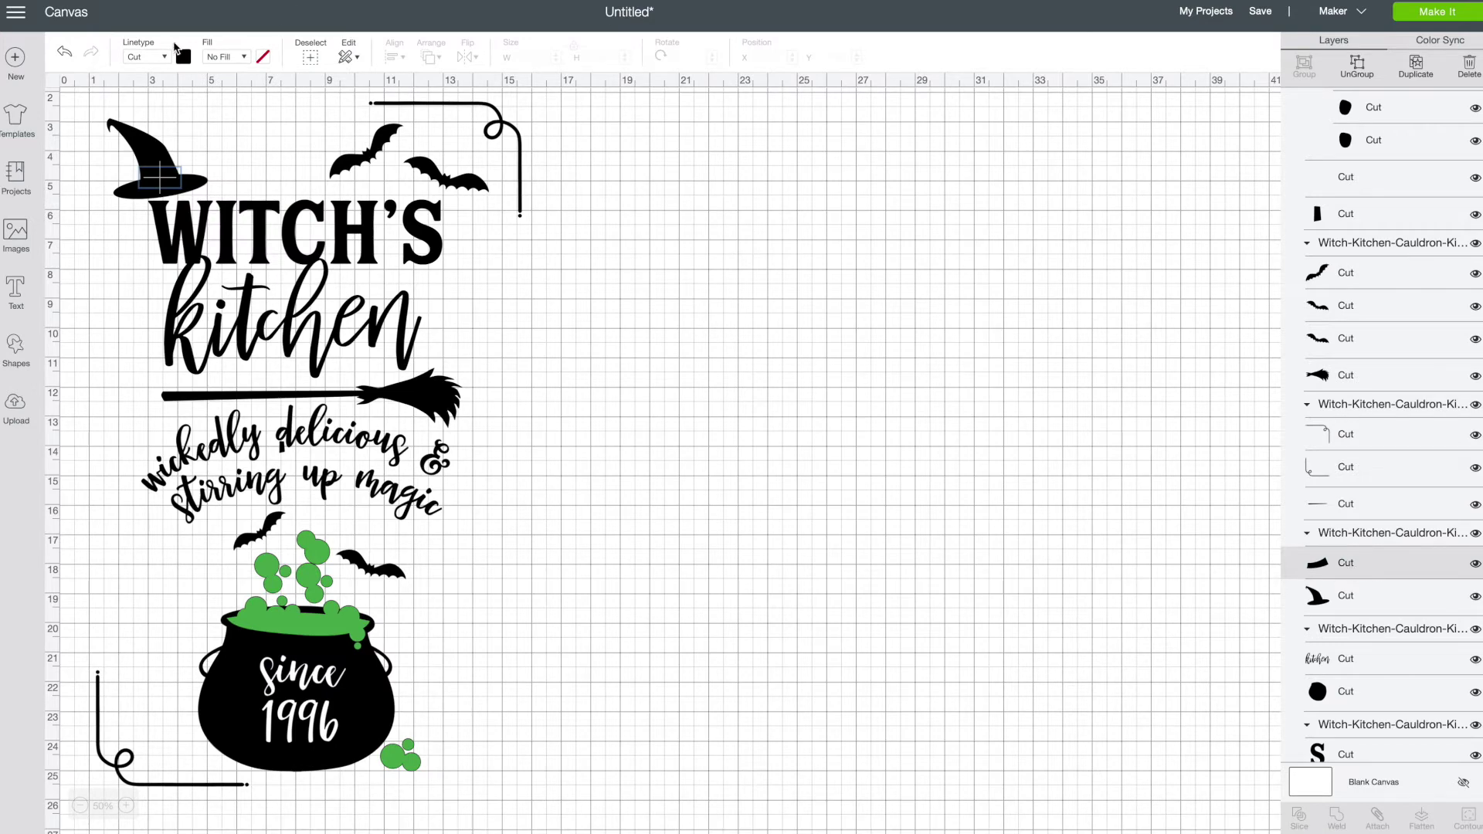
left_click(184, 56)
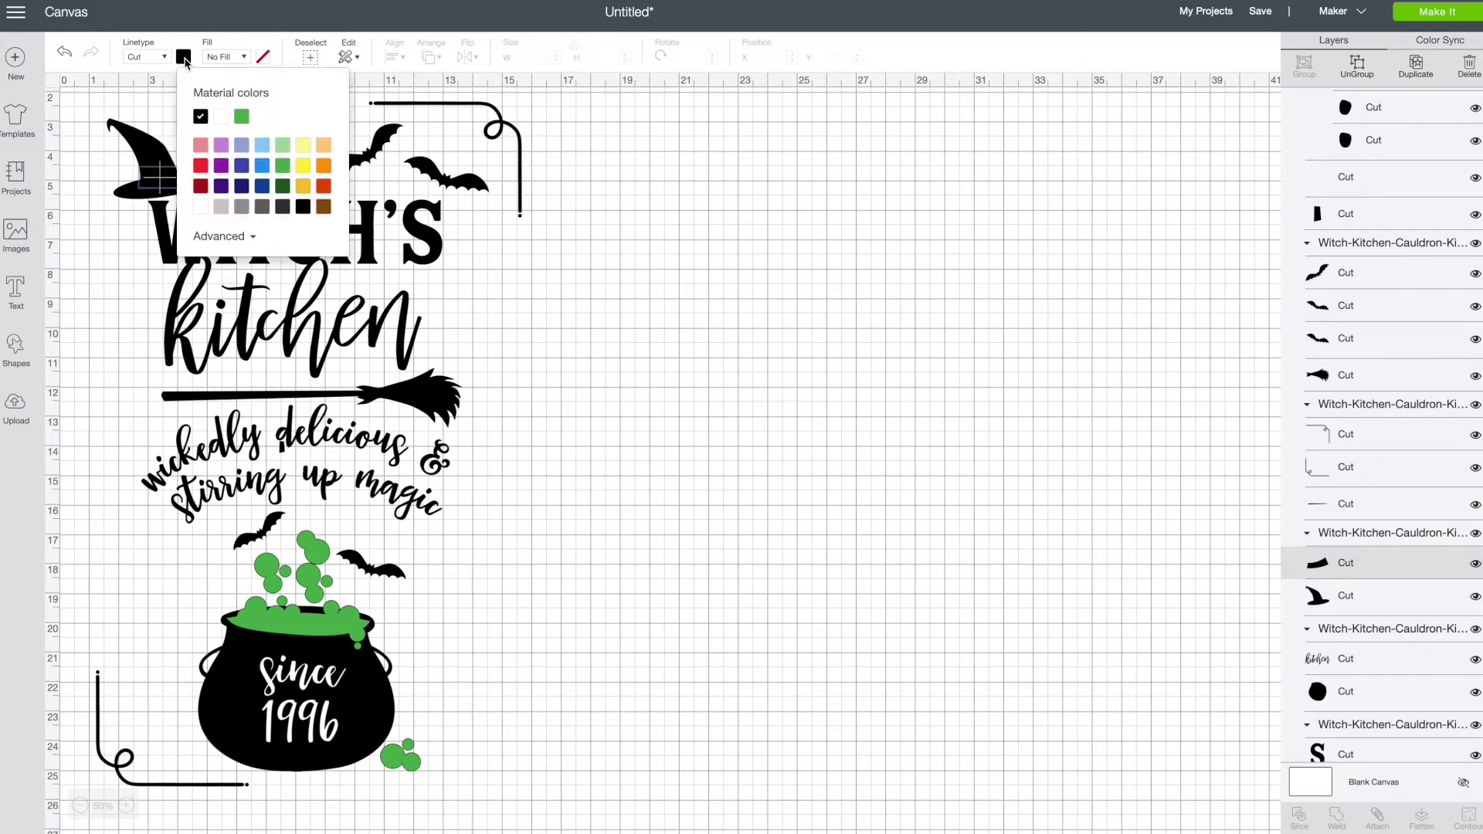
left_click(221, 170)
left_click(789, 310)
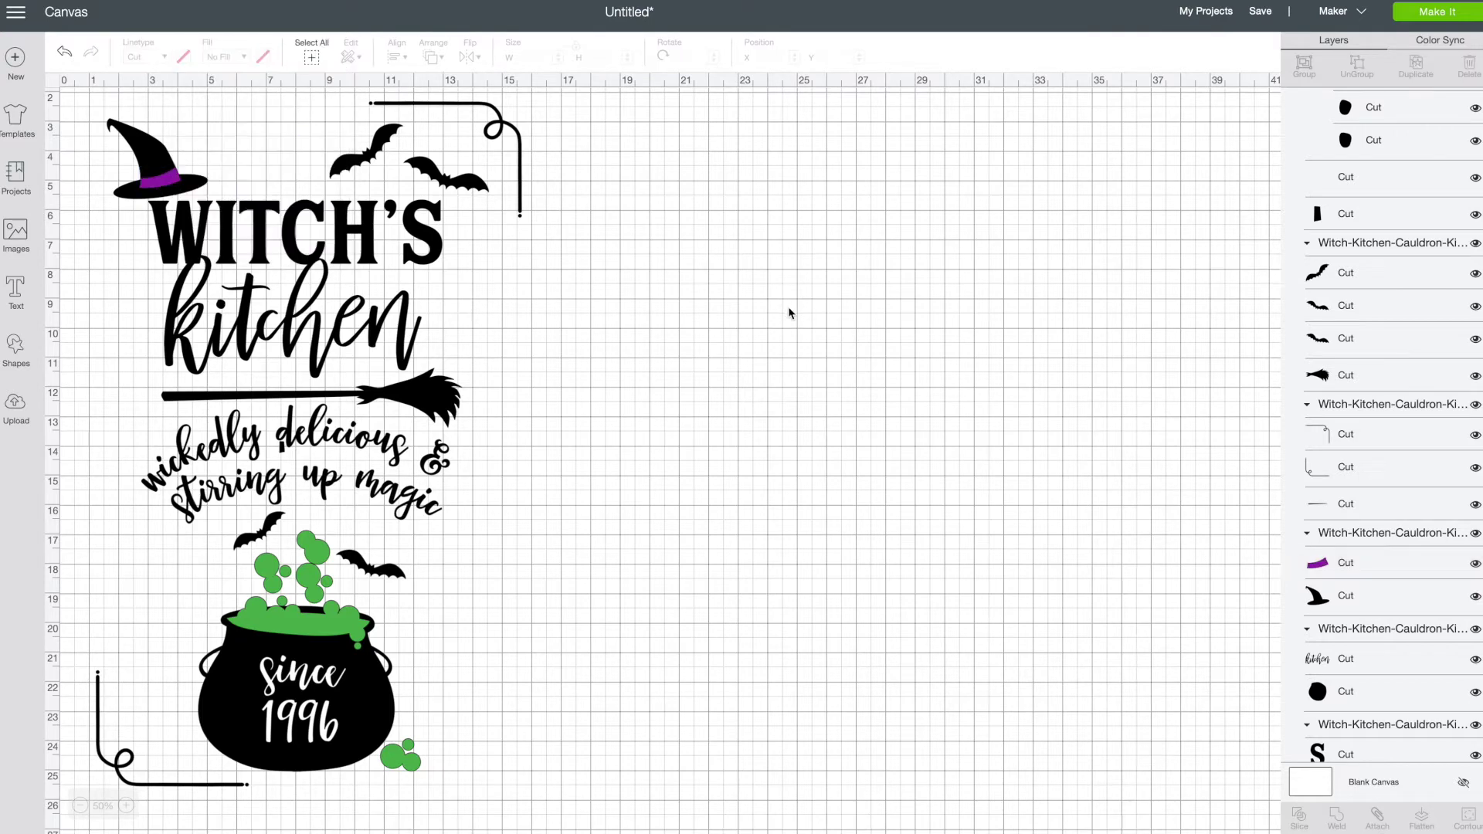
Recolor the "kitchen" lettering with the same purple as the hat band.
left_click(1349, 669)
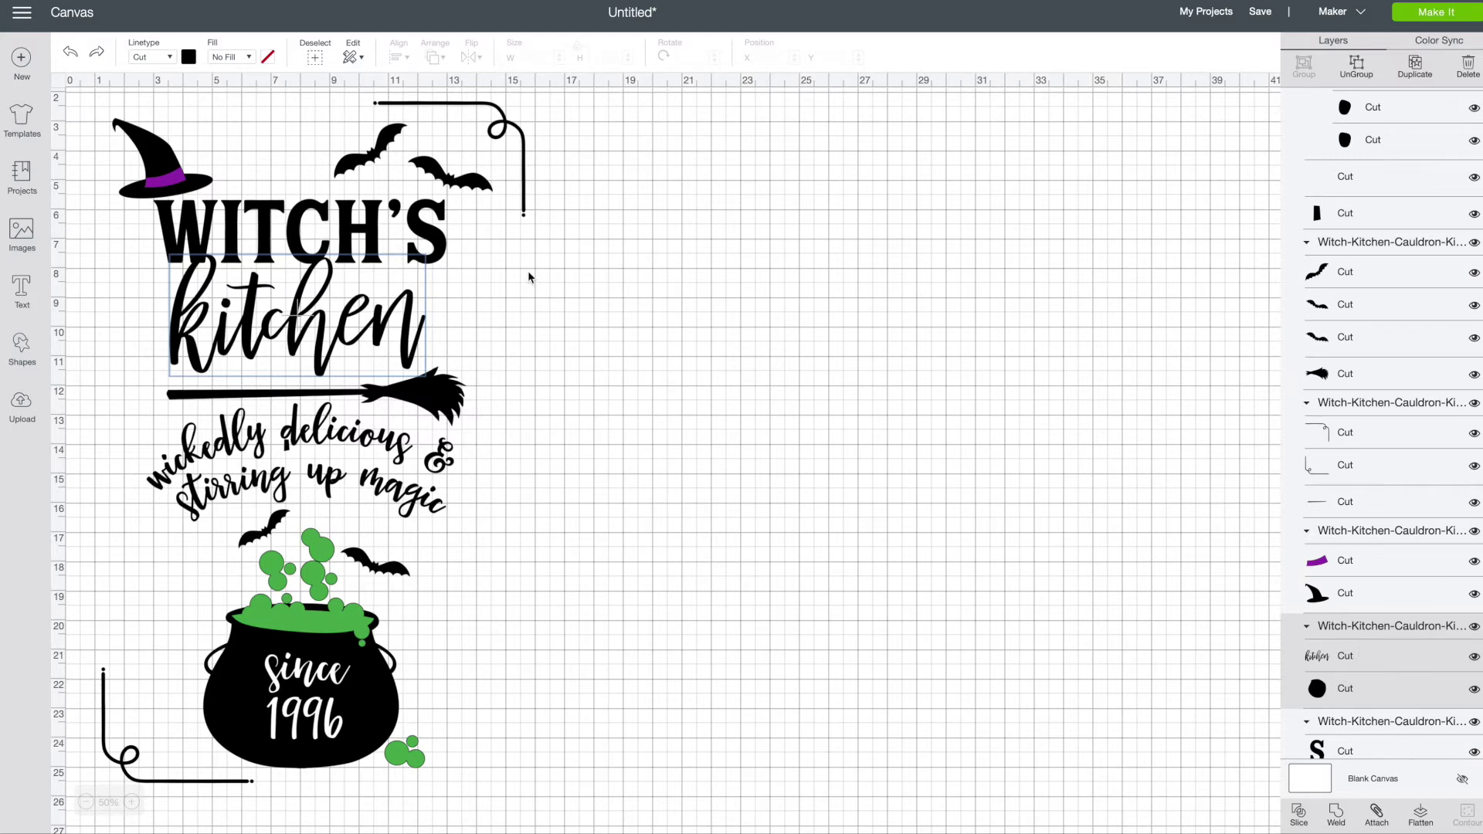
left_click(189, 57)
left_click(225, 116)
scroll(806, 394, "down", 2)
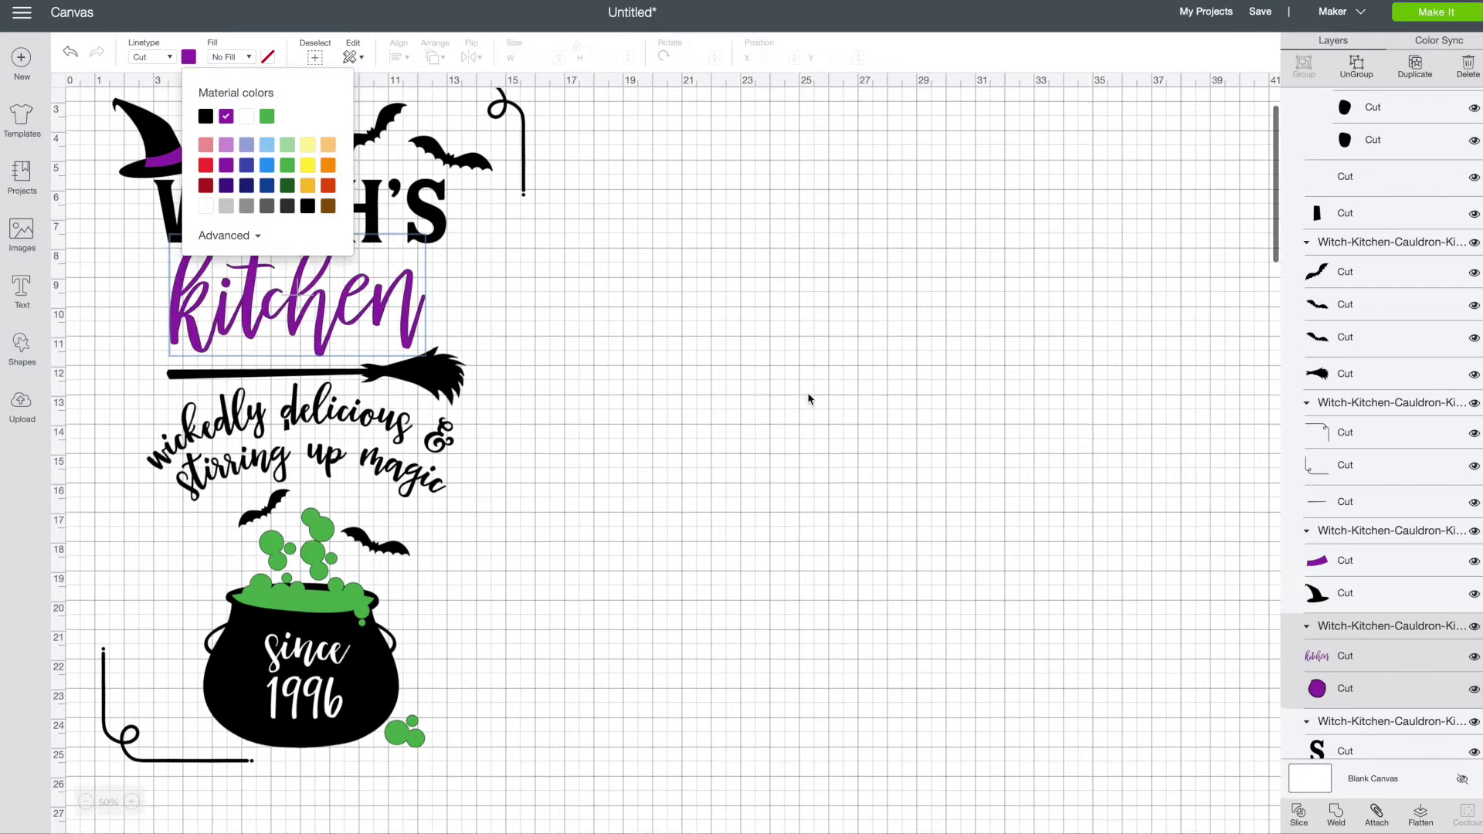
Recolor only the broom's bristles green to match the bubbles and deselect them.
left_click(430, 352)
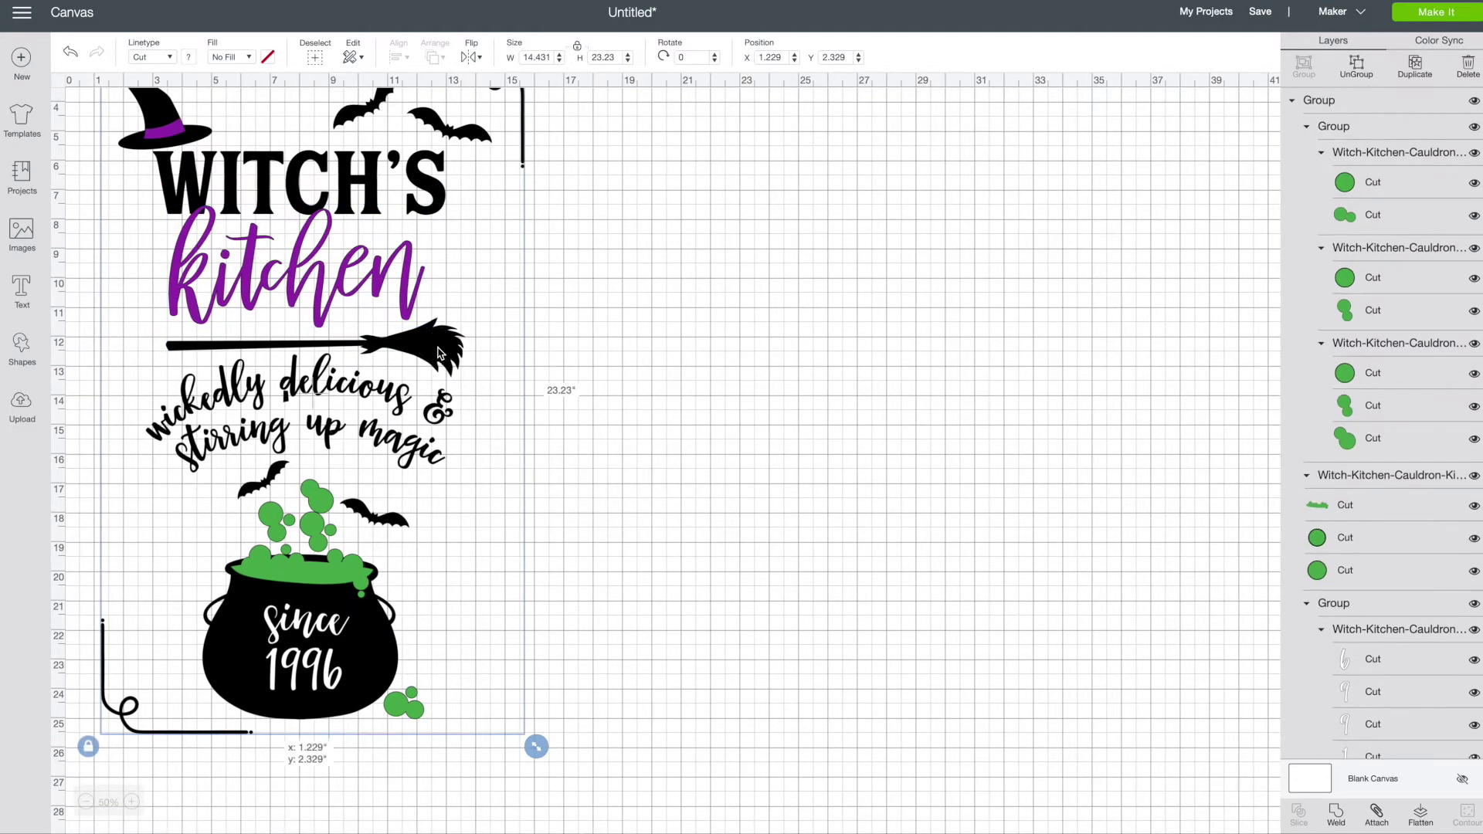
scroll(1393, 536, "down", 10)
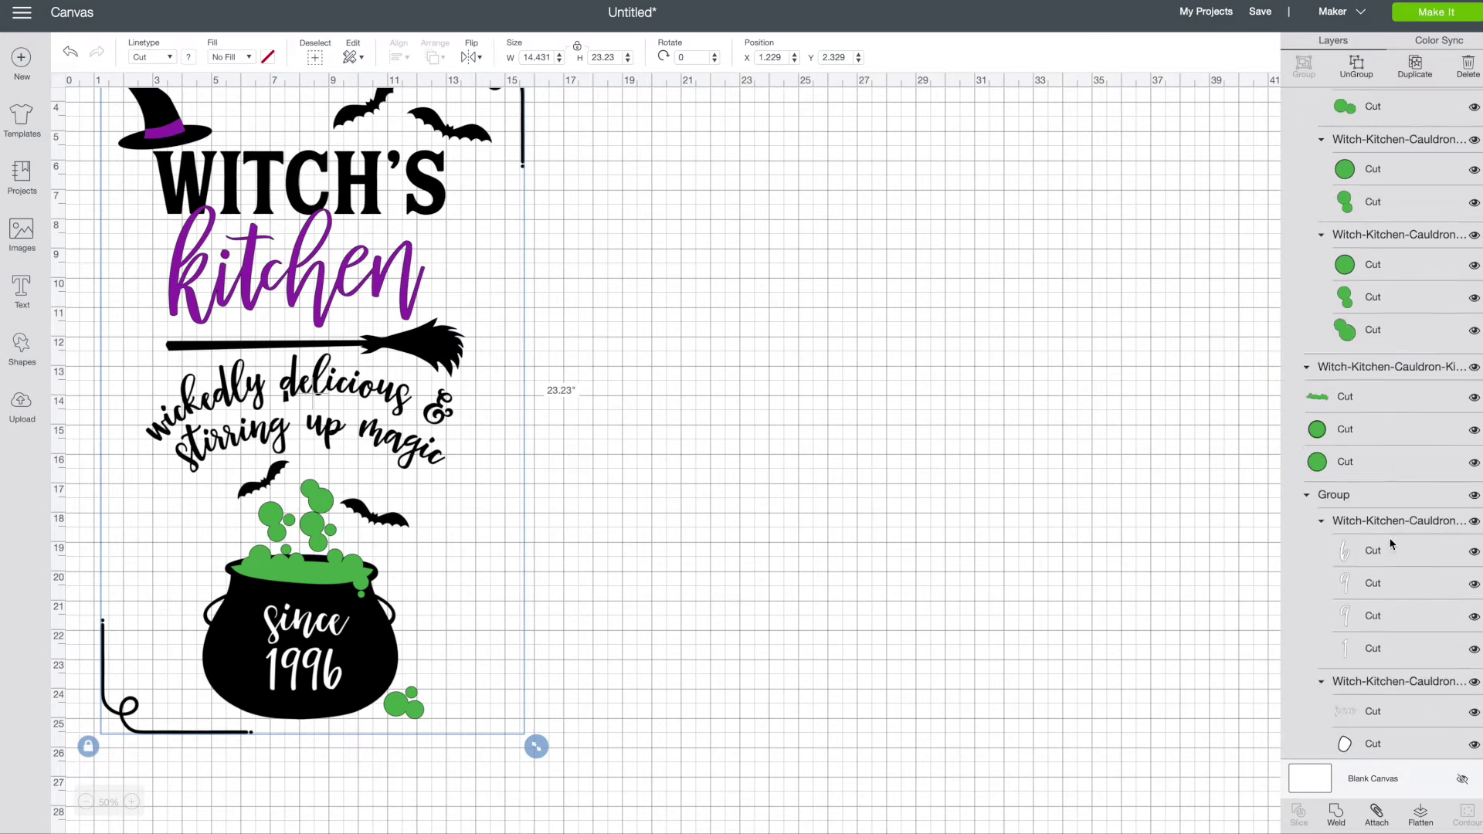
scroll(1390, 543, "down", 8)
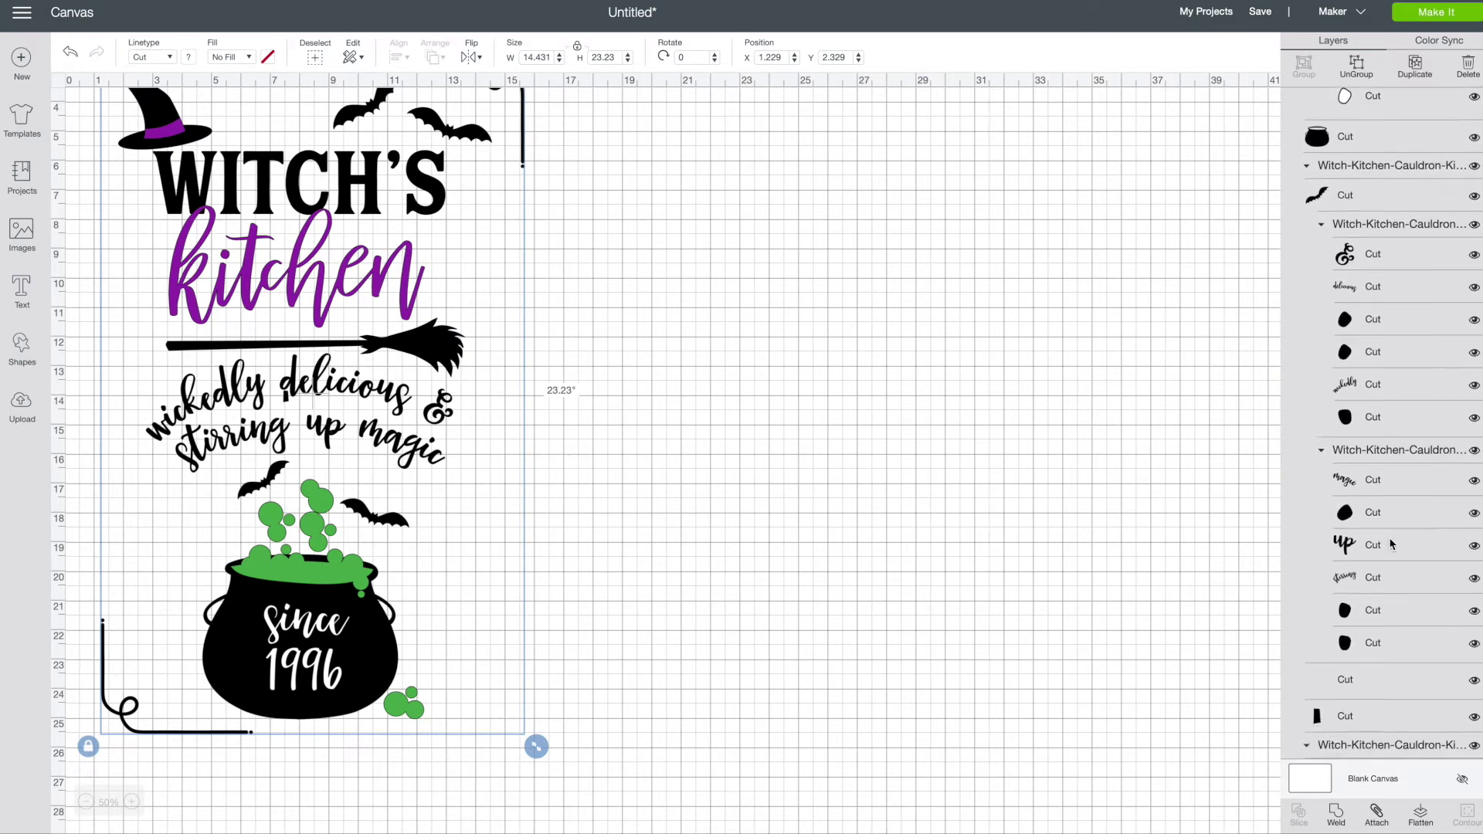
scroll(1390, 543, "down", 8)
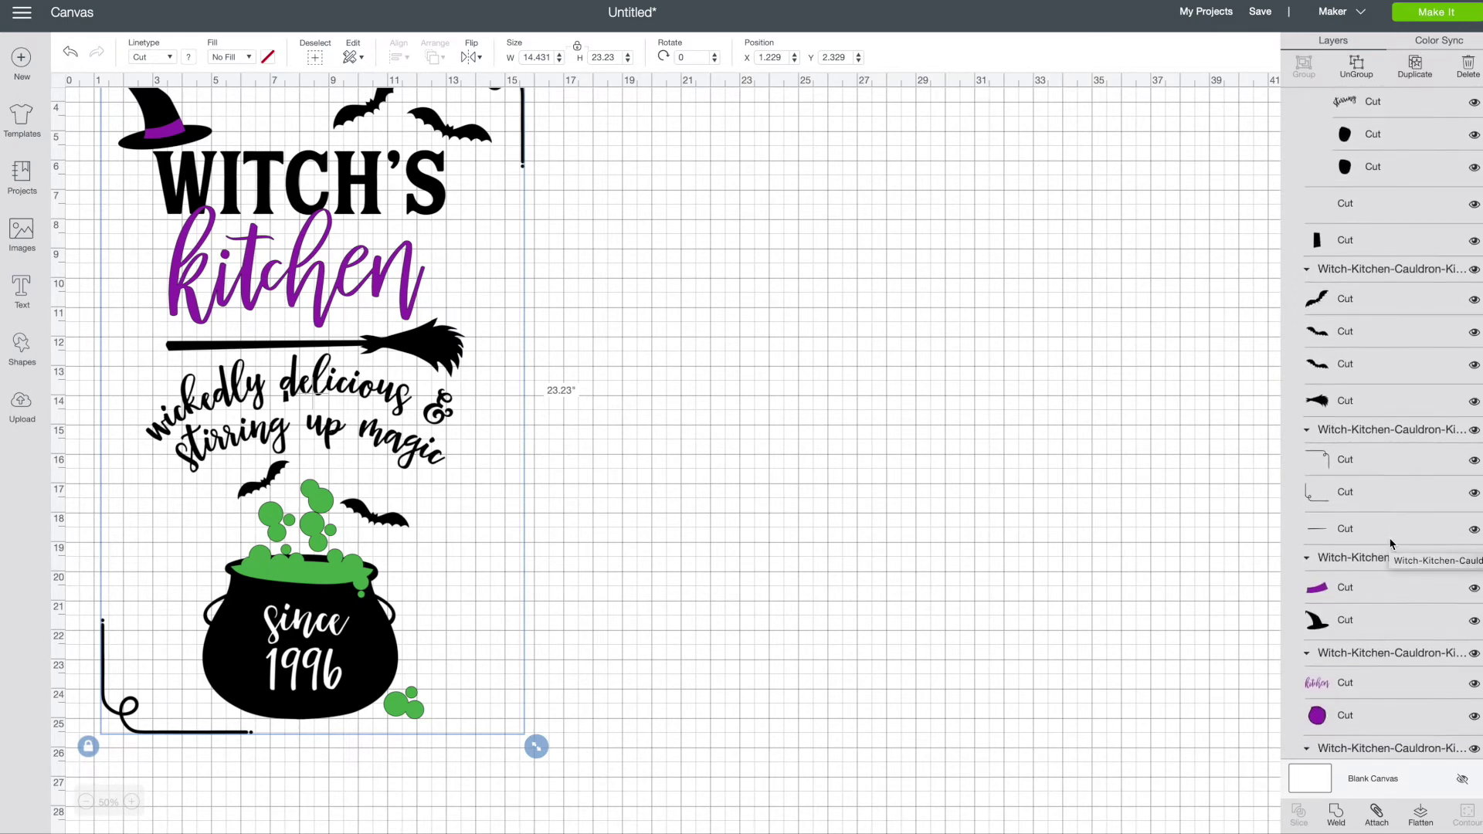
scroll(1390, 542, "up", 1)
scroll(1390, 543, "up", 3)
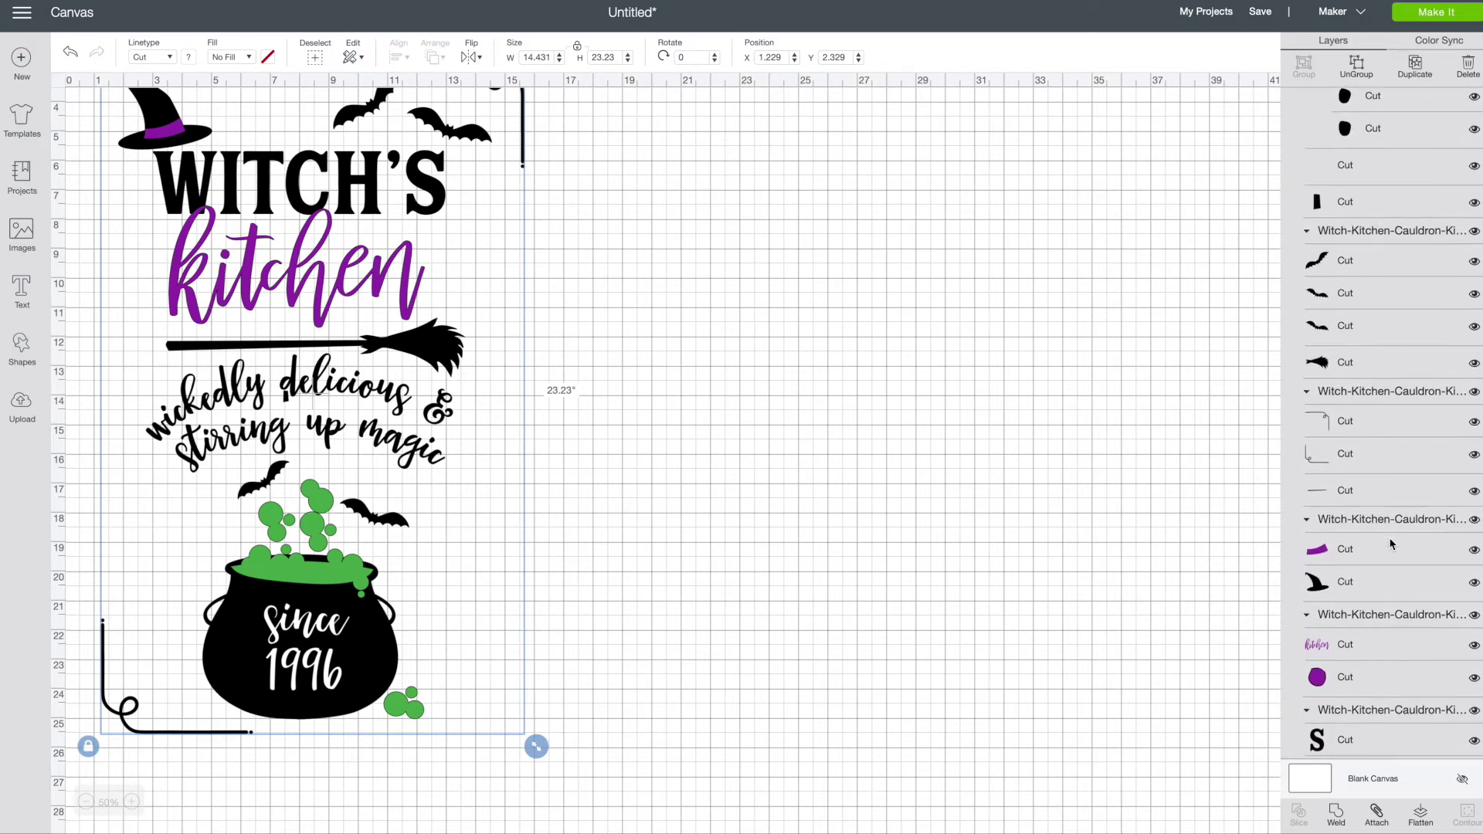
left_click(1351, 366)
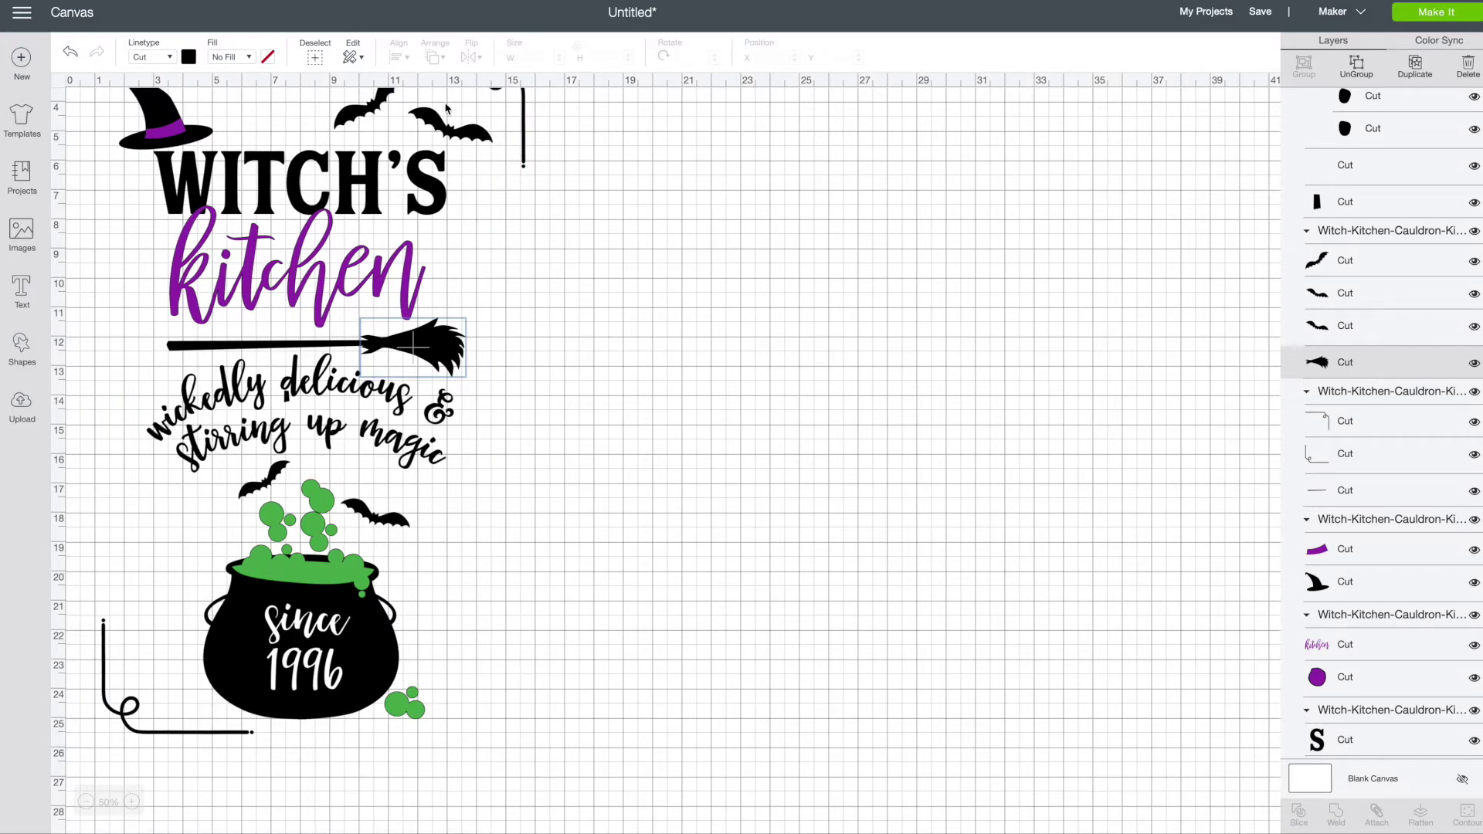
left_click(191, 62)
left_click(266, 115)
left_click(670, 280)
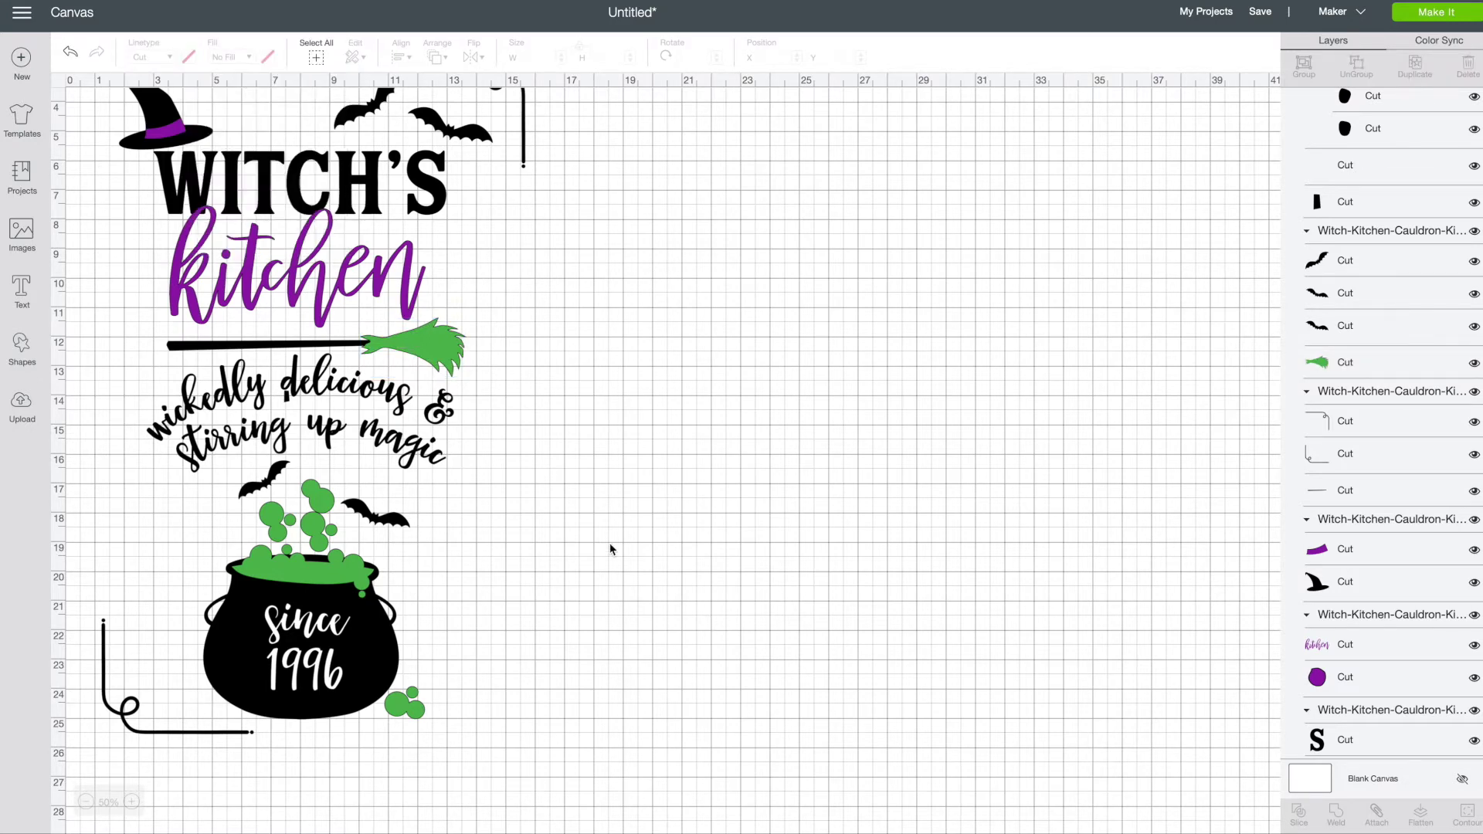
Check which part of the design the small black layer just above the bats and broom group belongs to.
scroll(506, 299, "up", 3)
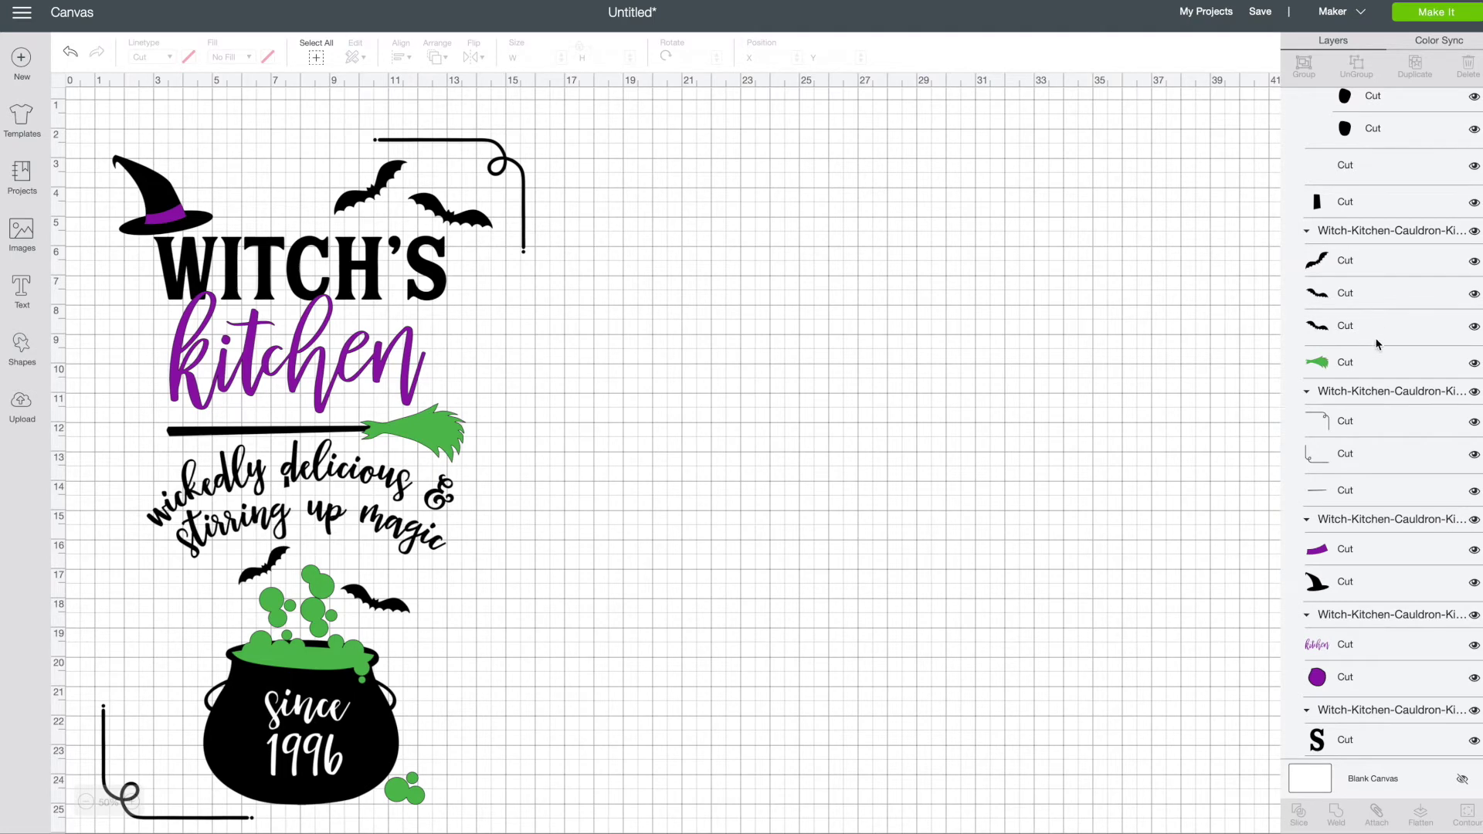
scroll(1377, 343, "up", 3)
left_click(1344, 291)
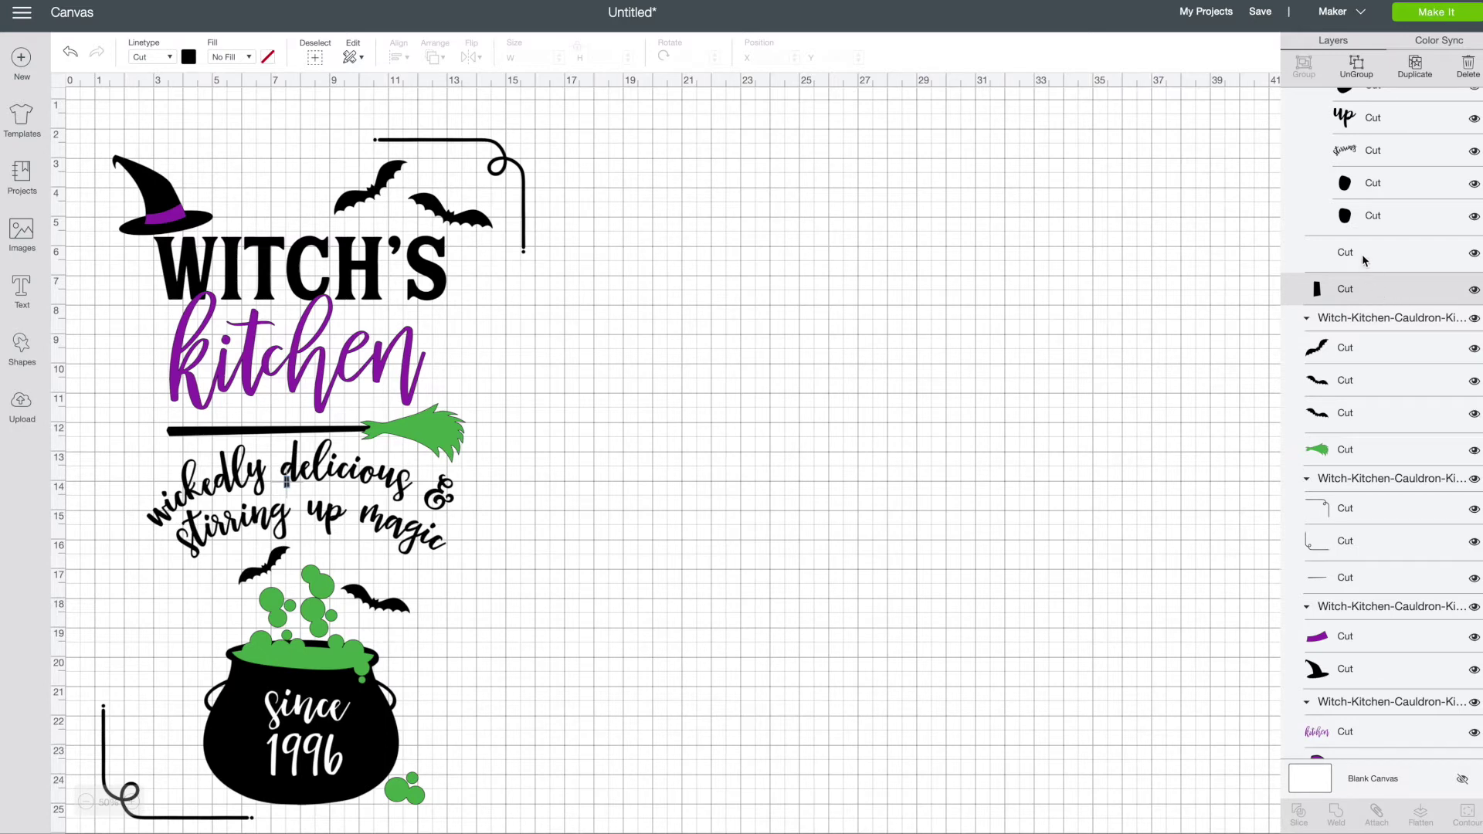
scroll(1362, 257, "up", 1)
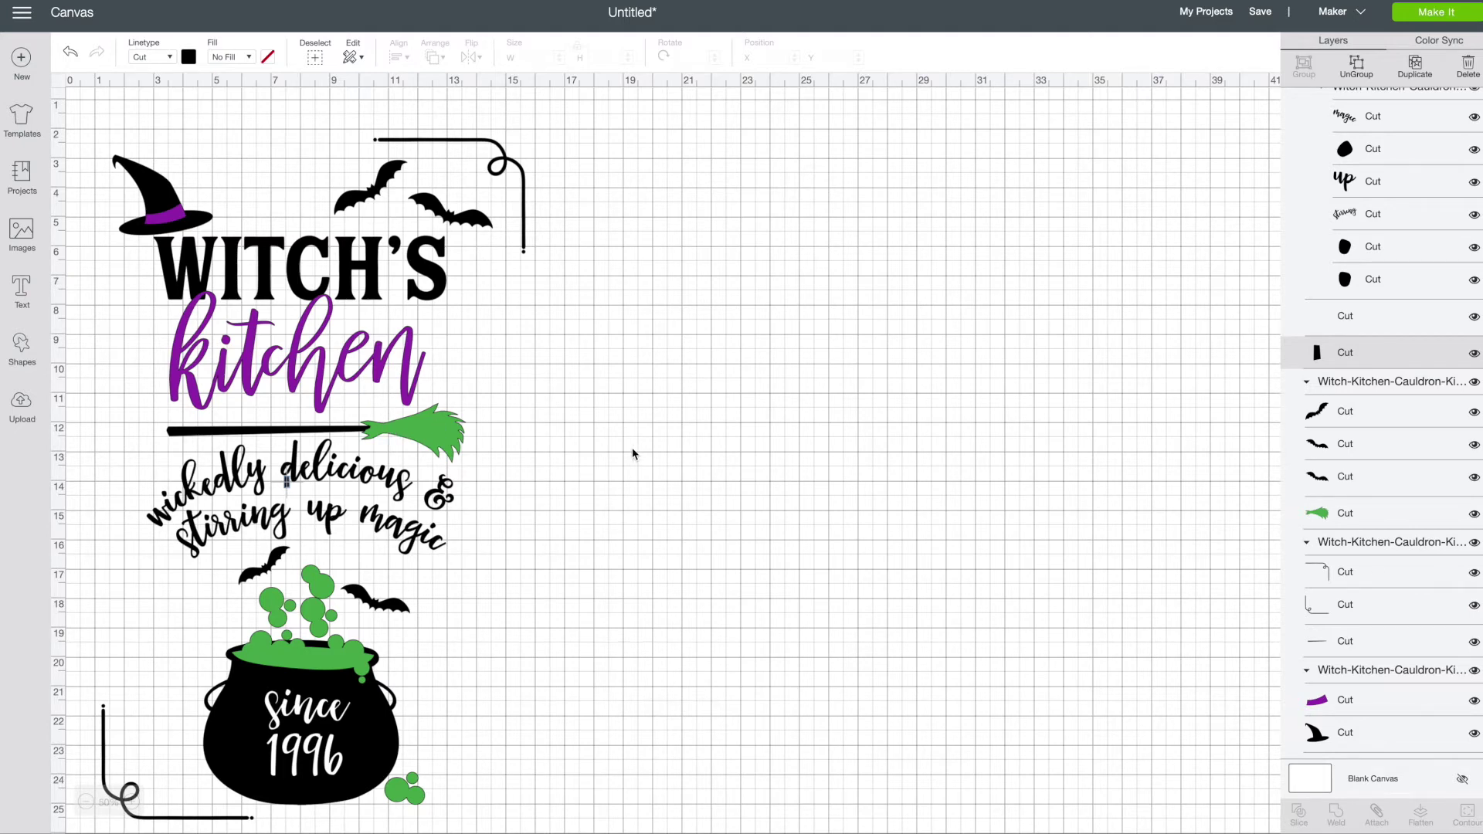
scroll(632, 449, "down", 2)
scroll(632, 449, "up", 1)
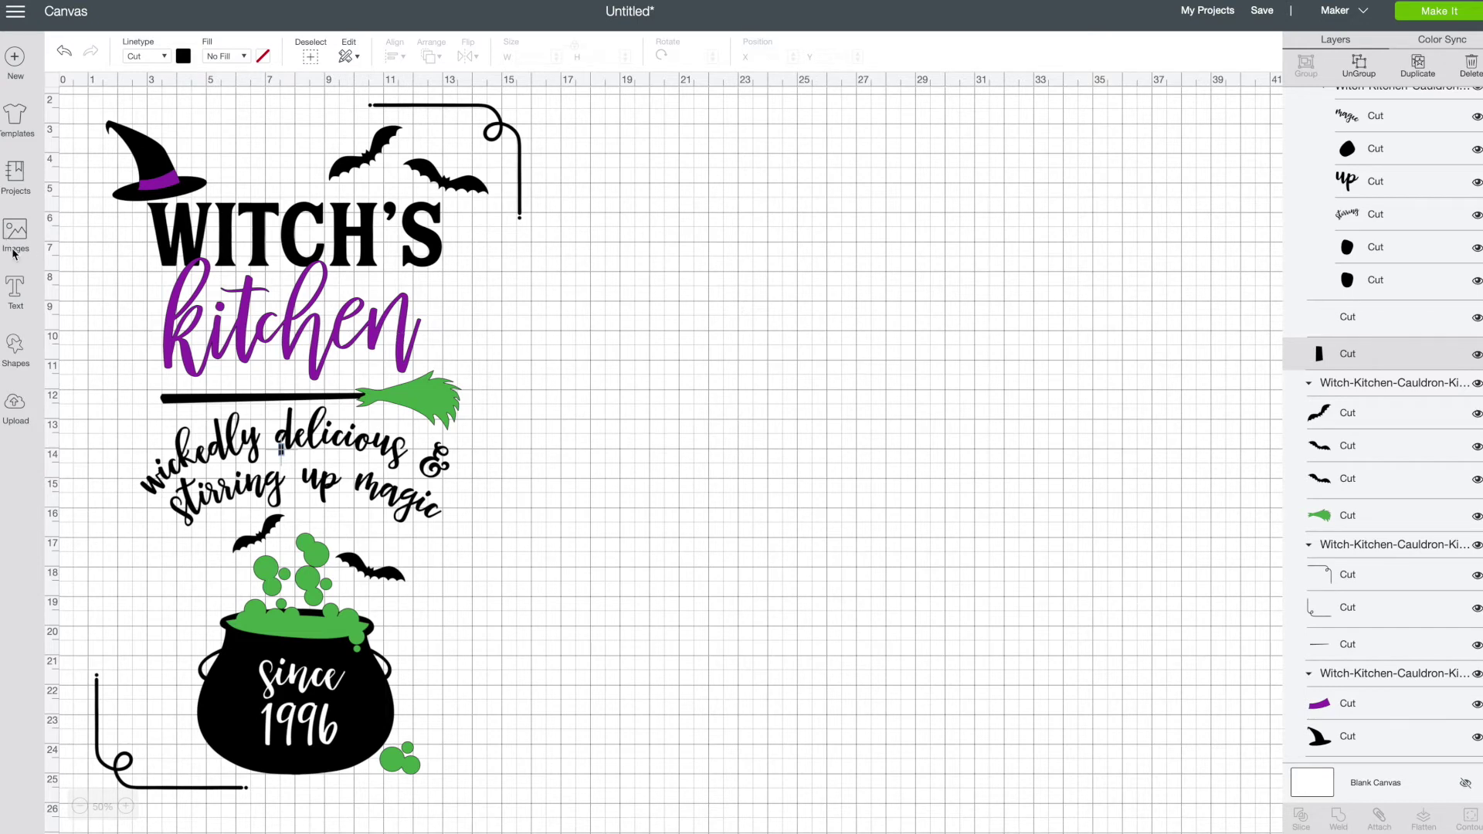
Add a square with unlocked proportions, size it 16 inches wide by 20 inches high, and place it beside the design.
left_click(15, 346)
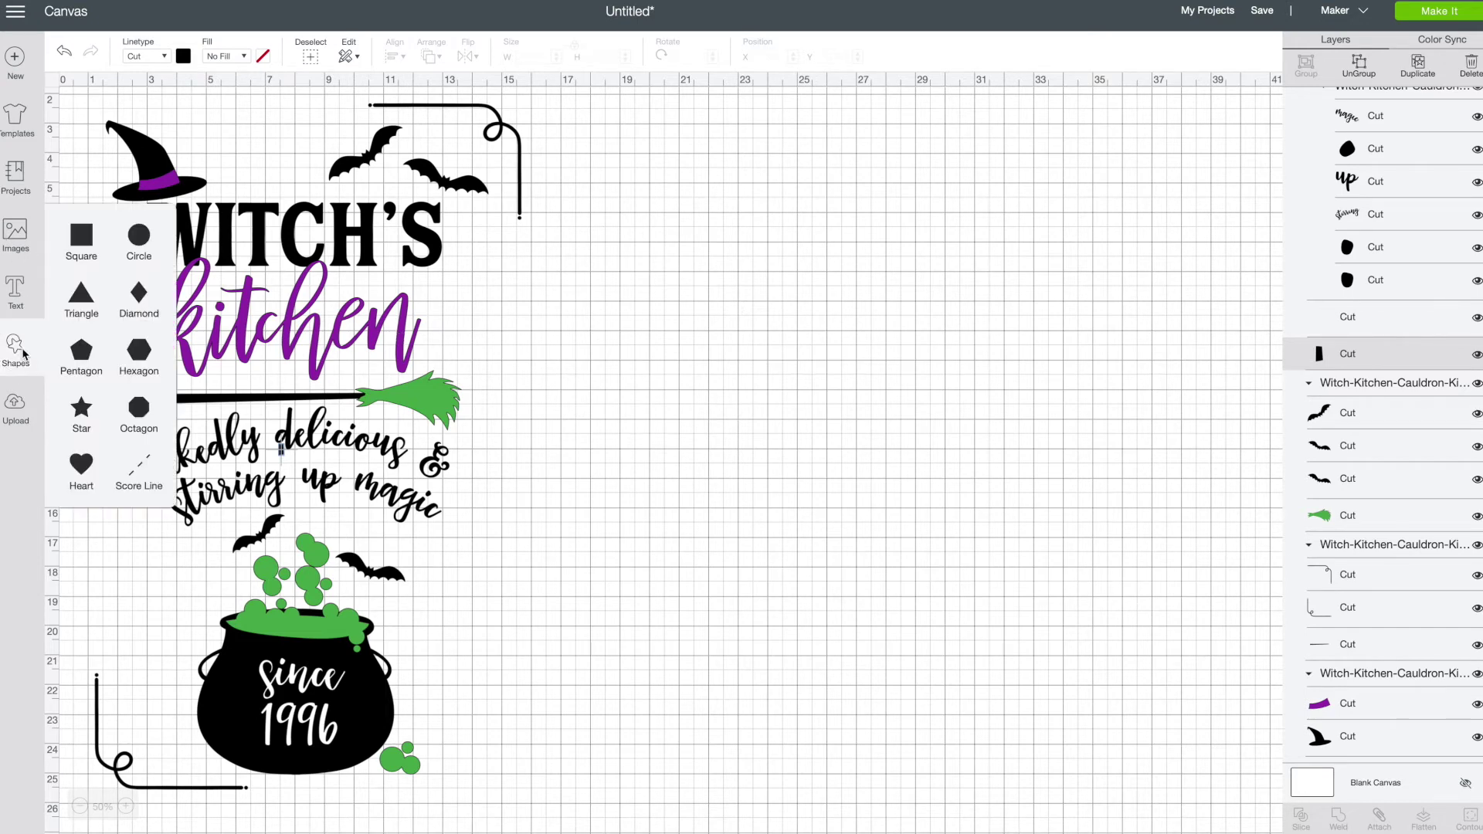
left_click(86, 240)
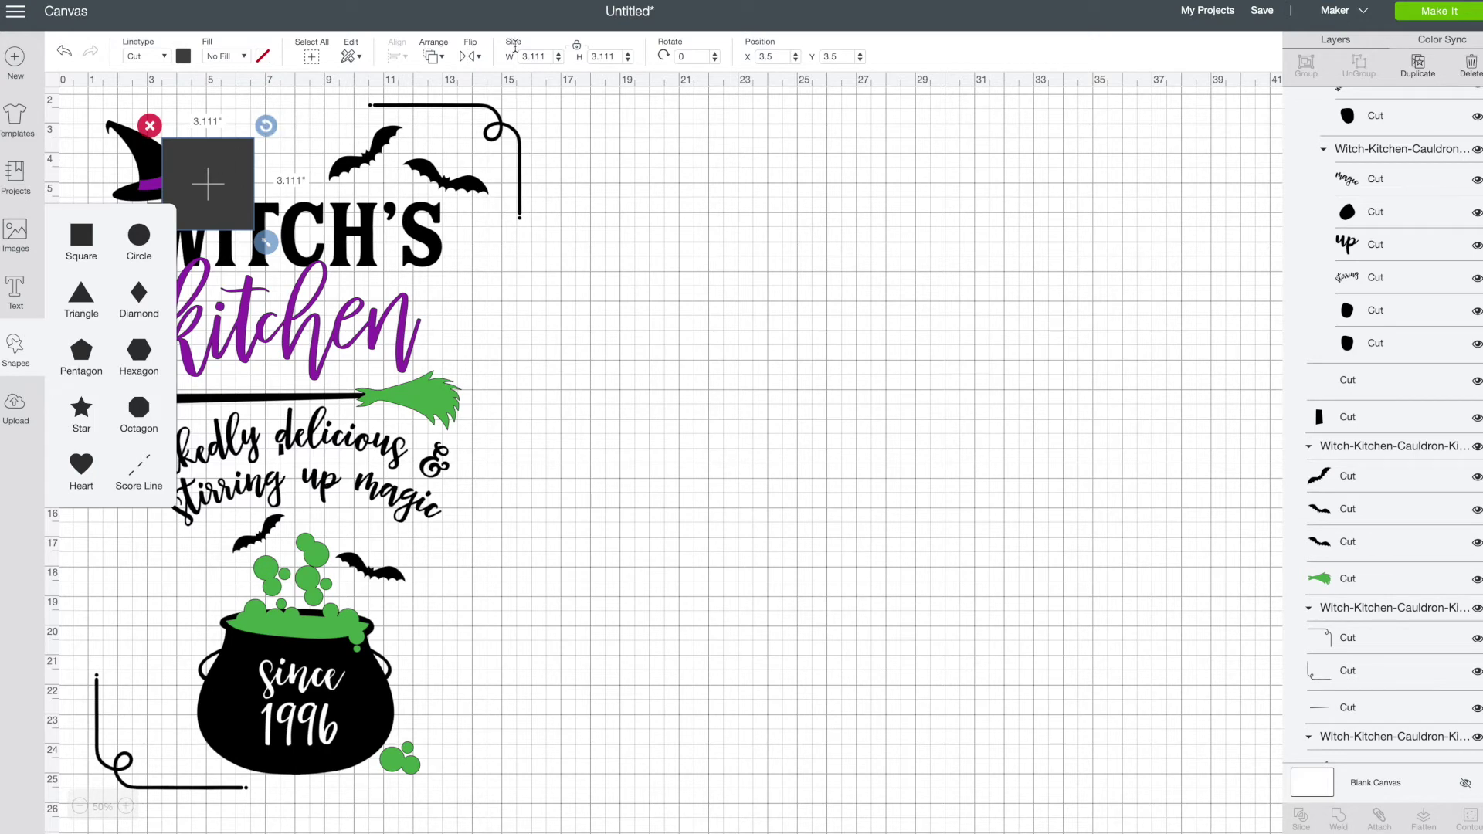
left_click(577, 48)
left_click(534, 56)
type("16")
left_click(612, 55)
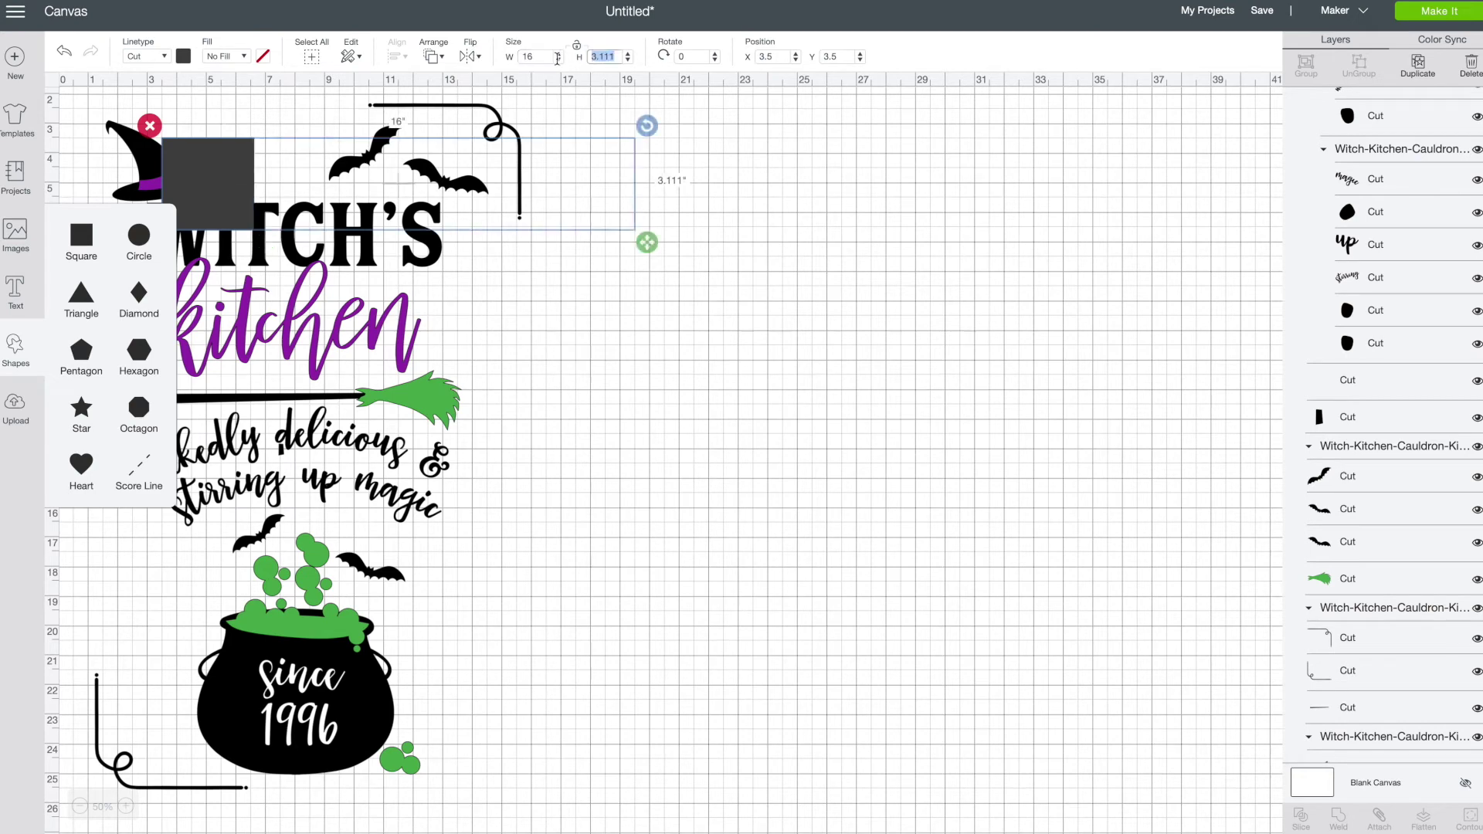
type("20")
key("Return")
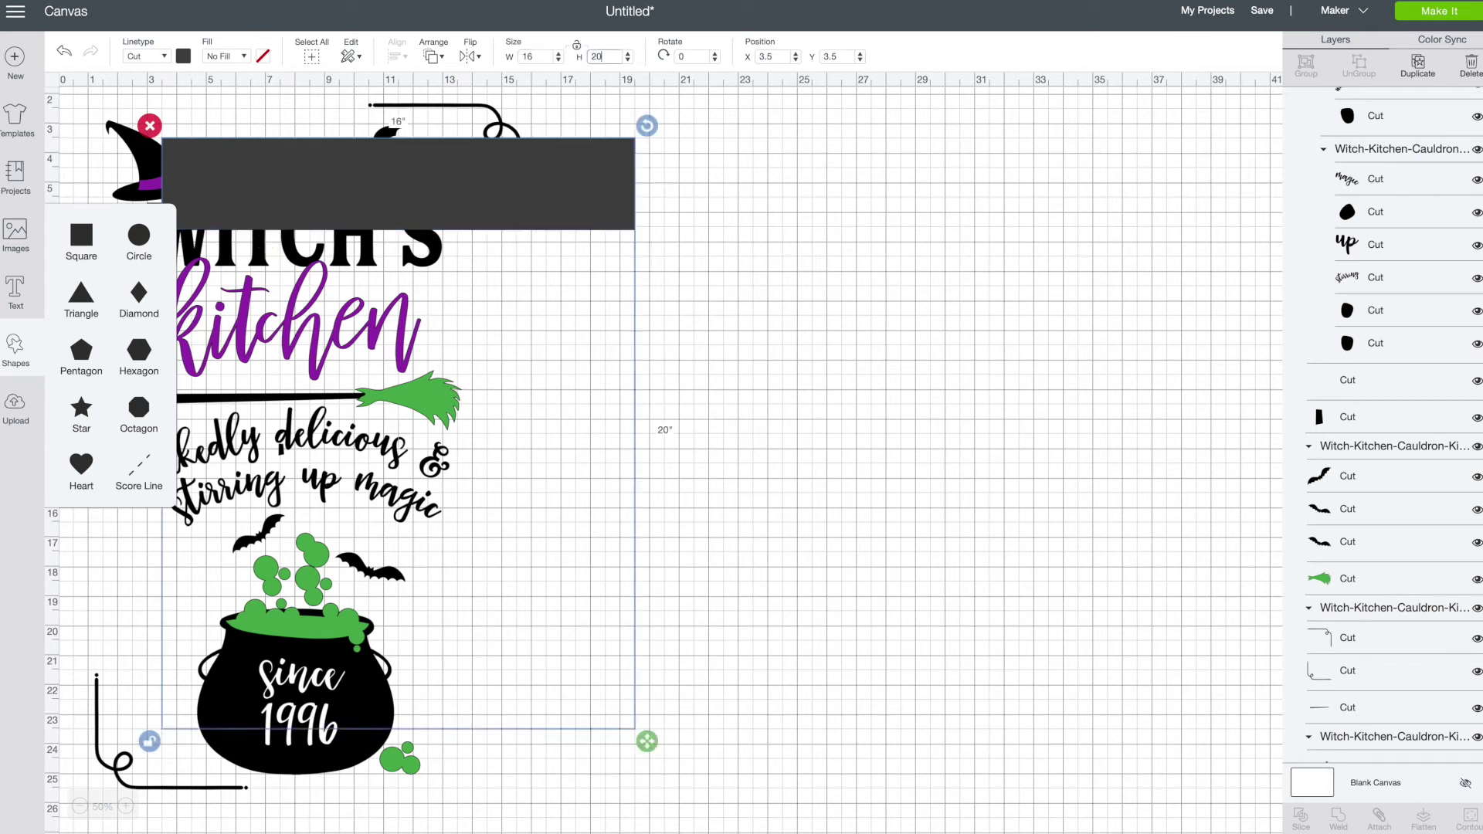
left_click_drag(544, 199, 977, 189)
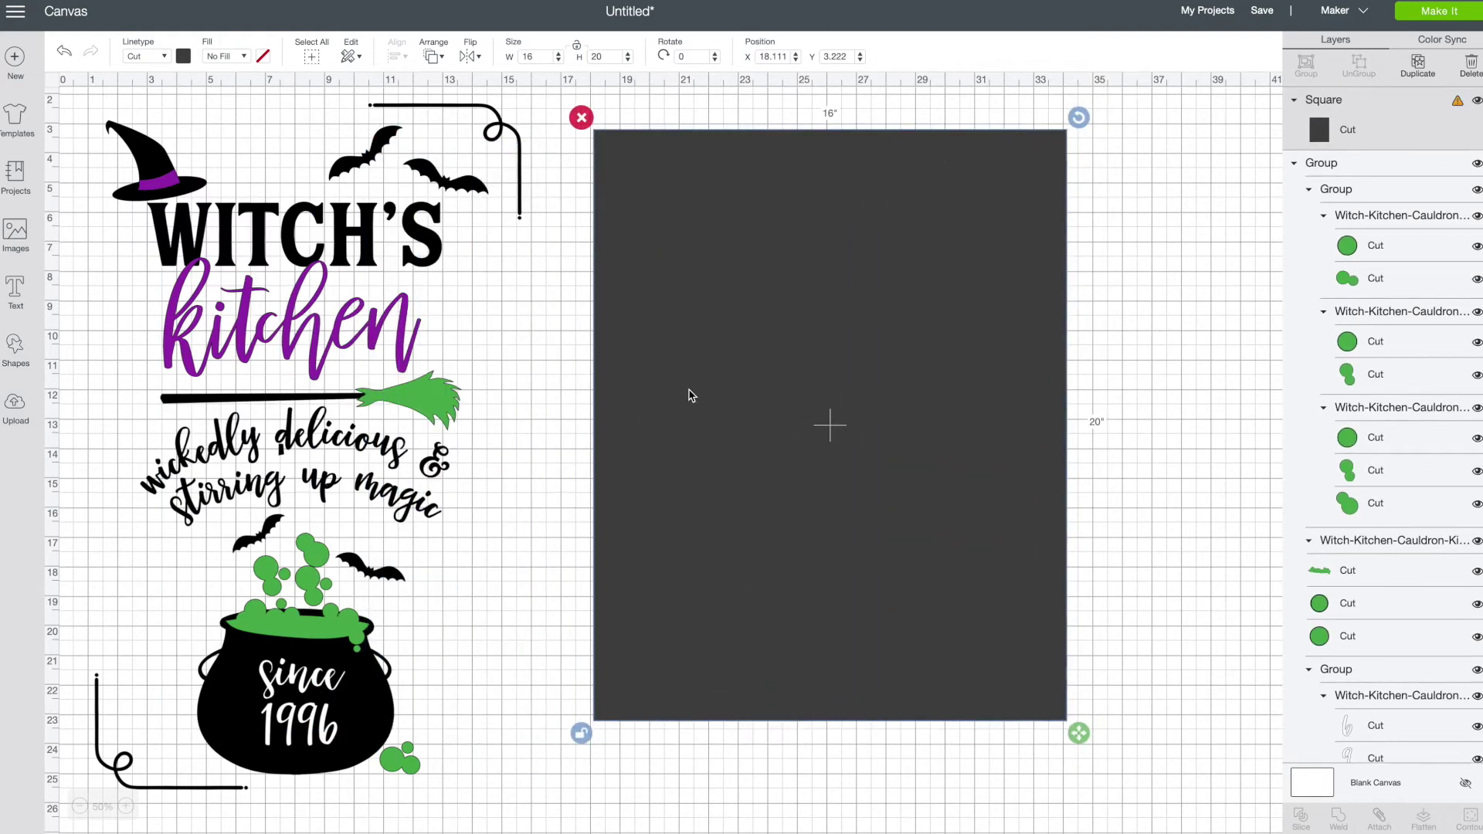
Set the Witch's Kitchen design's height to 18 inches with its proportions locked.
left_click(349, 408)
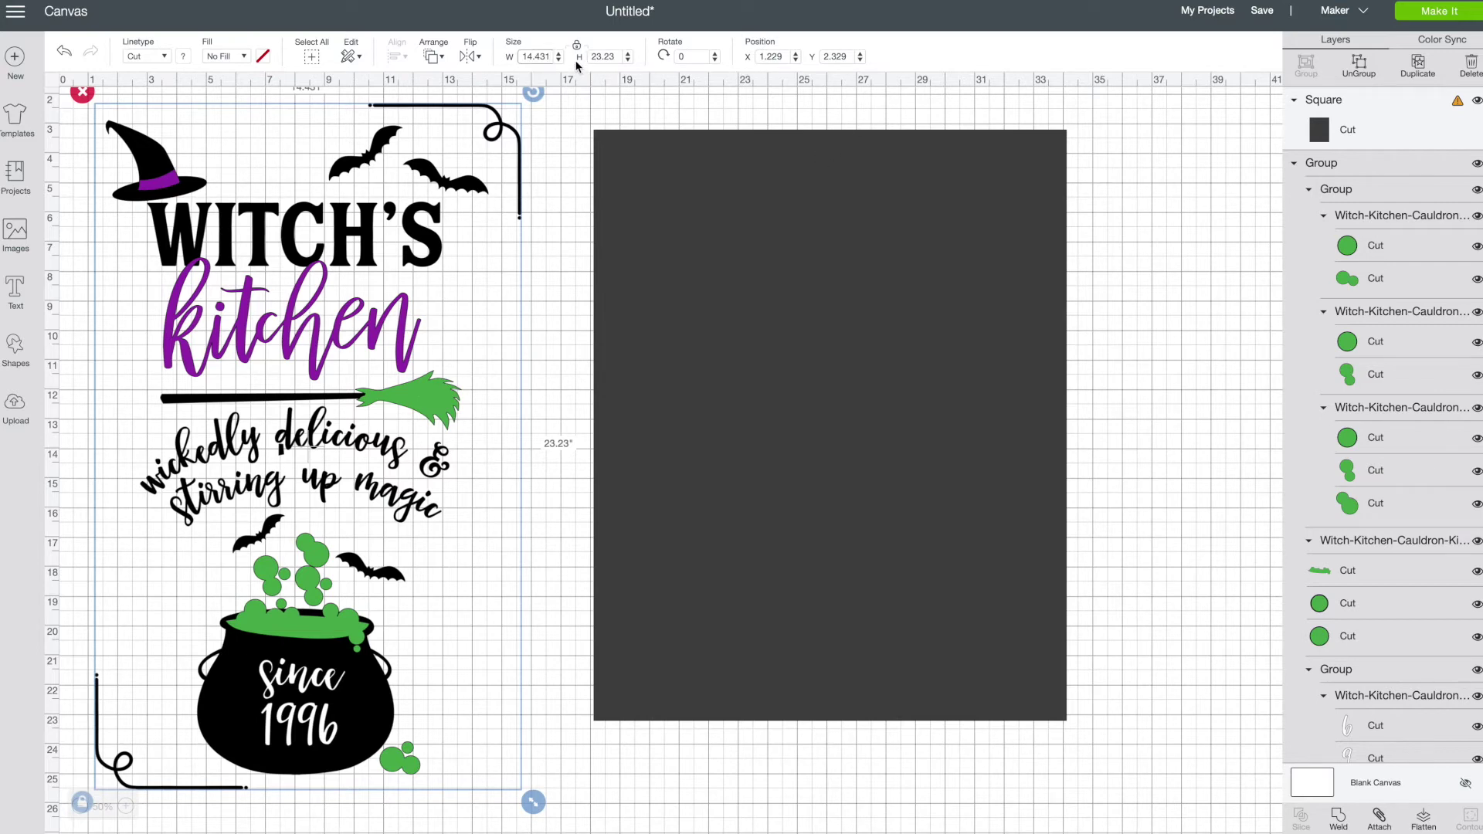
left_click(546, 57)
left_click(603, 56)
double_click(613, 57)
type("18")
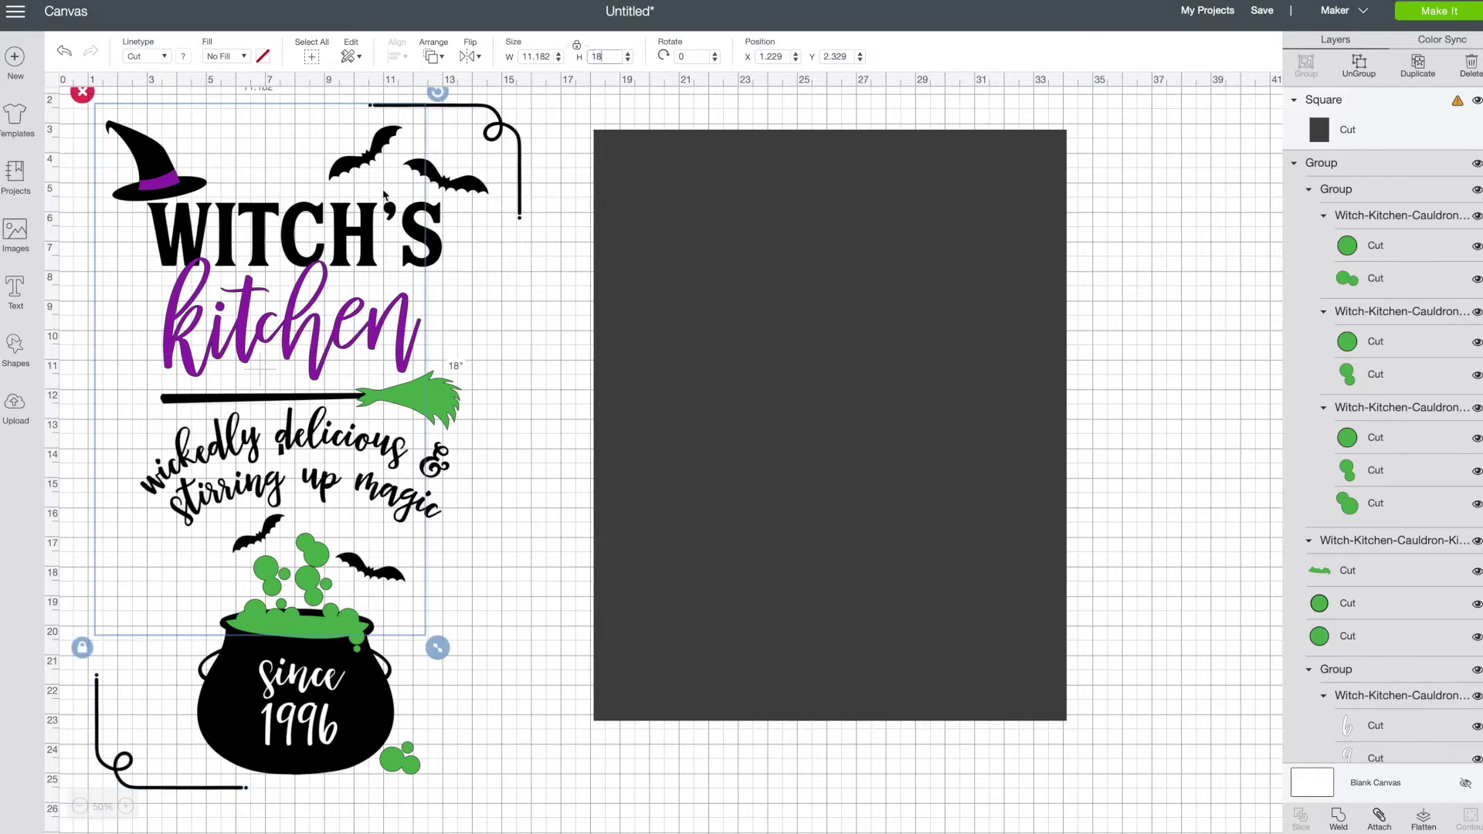
key("Return")
Move the design onto the dark 16 by 20 inch rectangle and send the rectangle to the back.
left_click(320, 259)
left_click_drag(320, 258, 886, 310)
left_click(1061, 303)
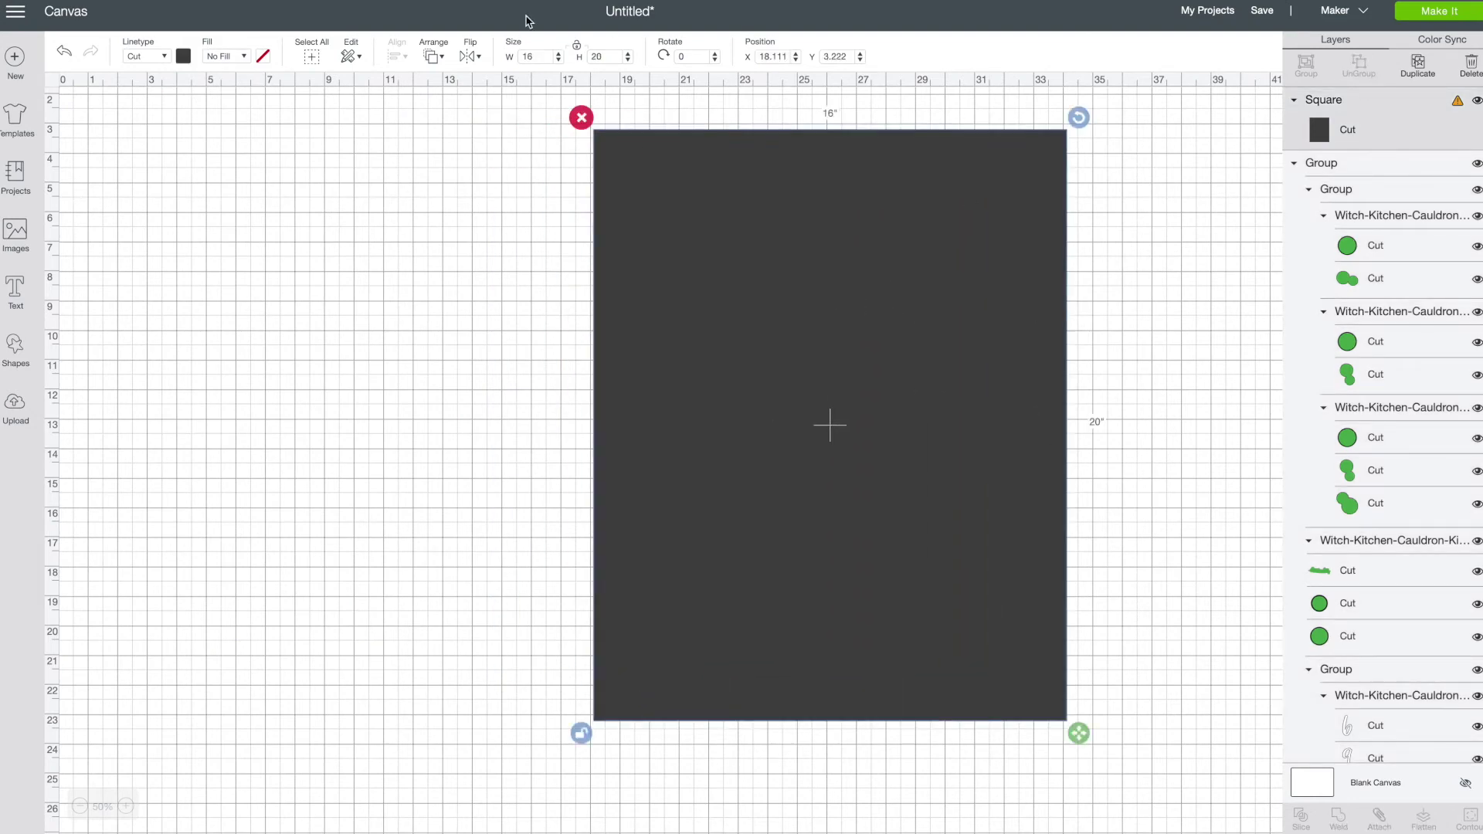
left_click(436, 57)
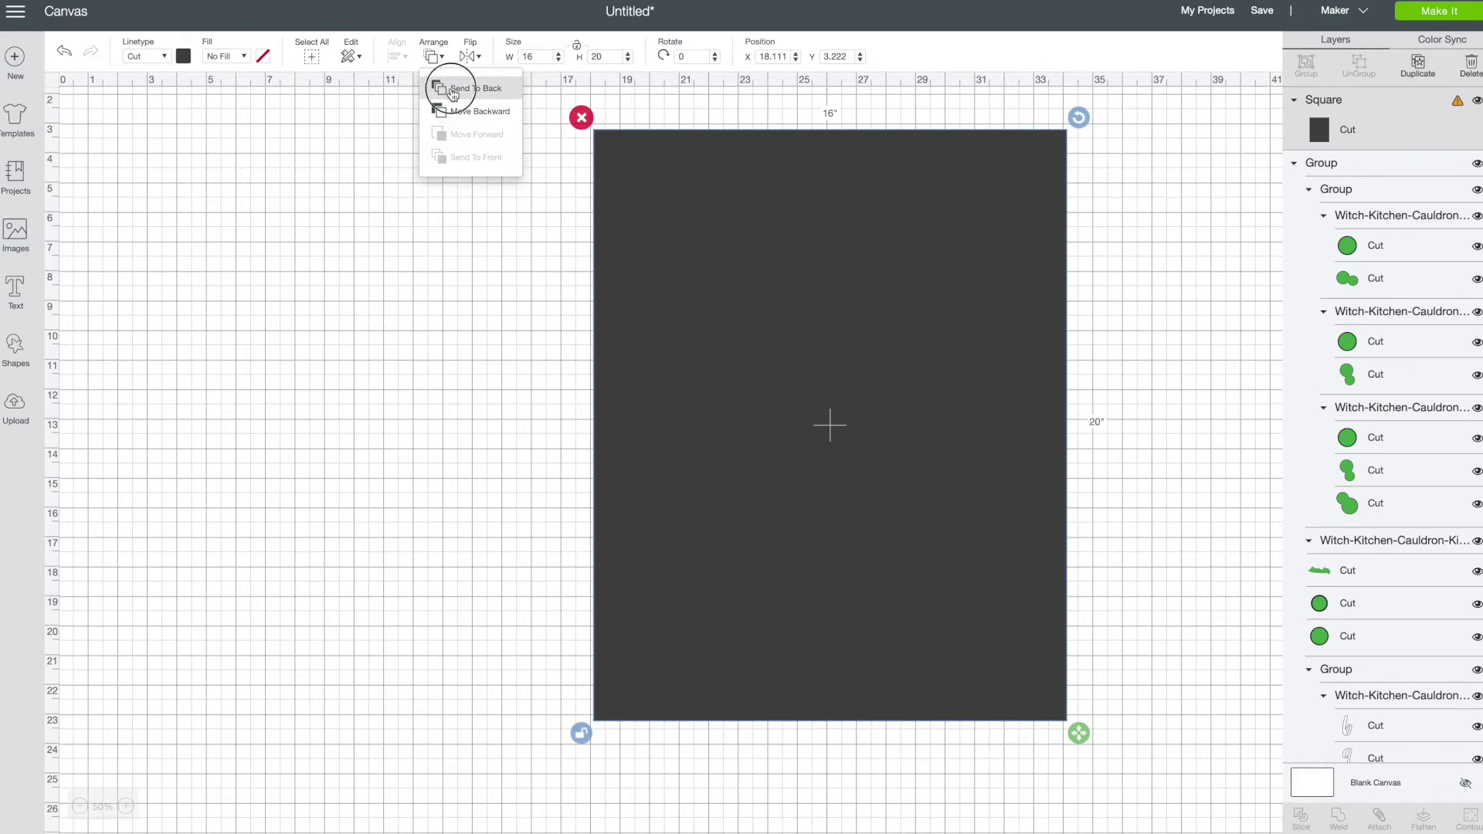
left_click(451, 87)
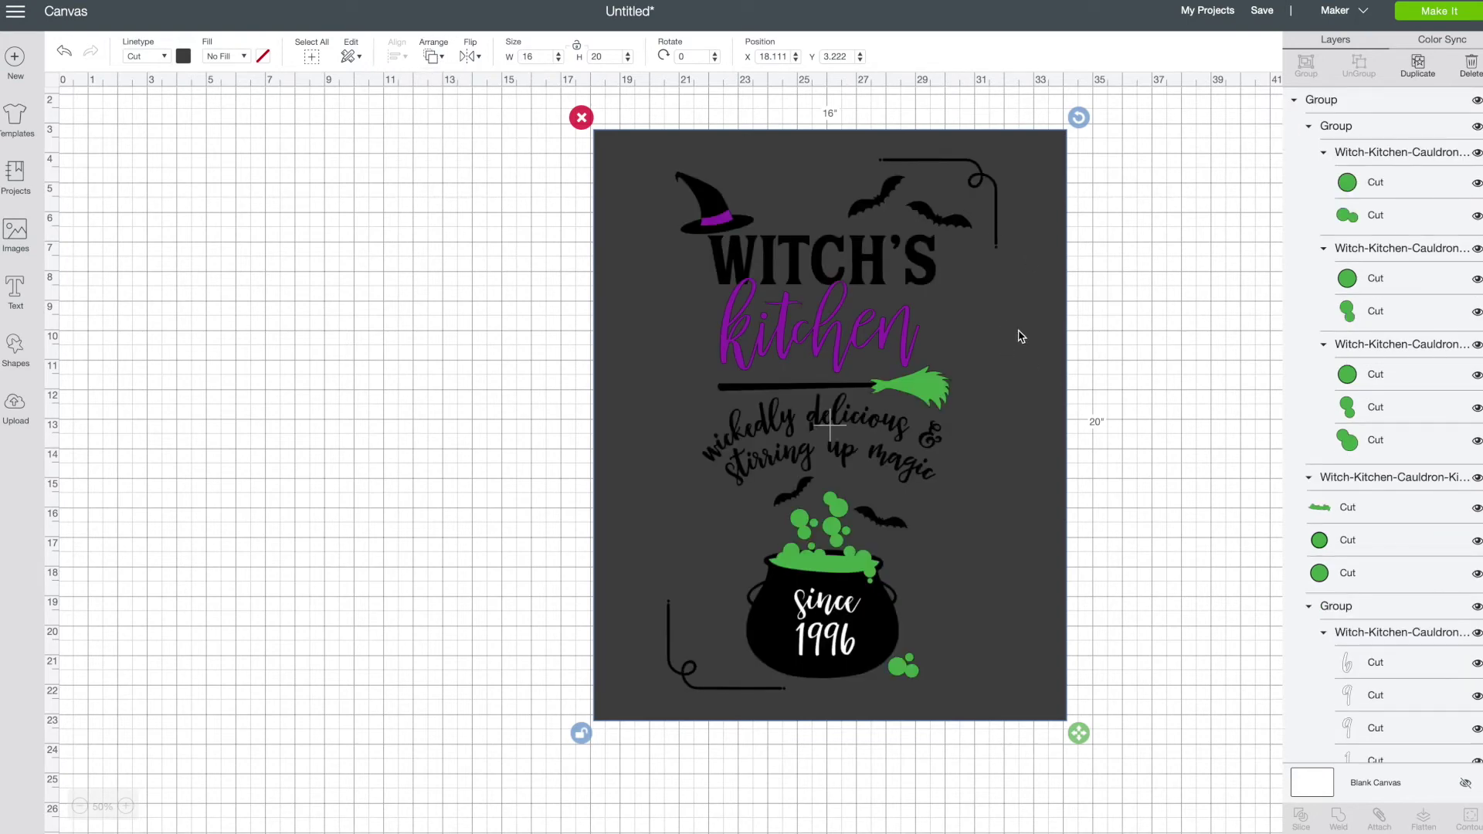
Recolor the background rectangle white and deselect it.
left_click(186, 59)
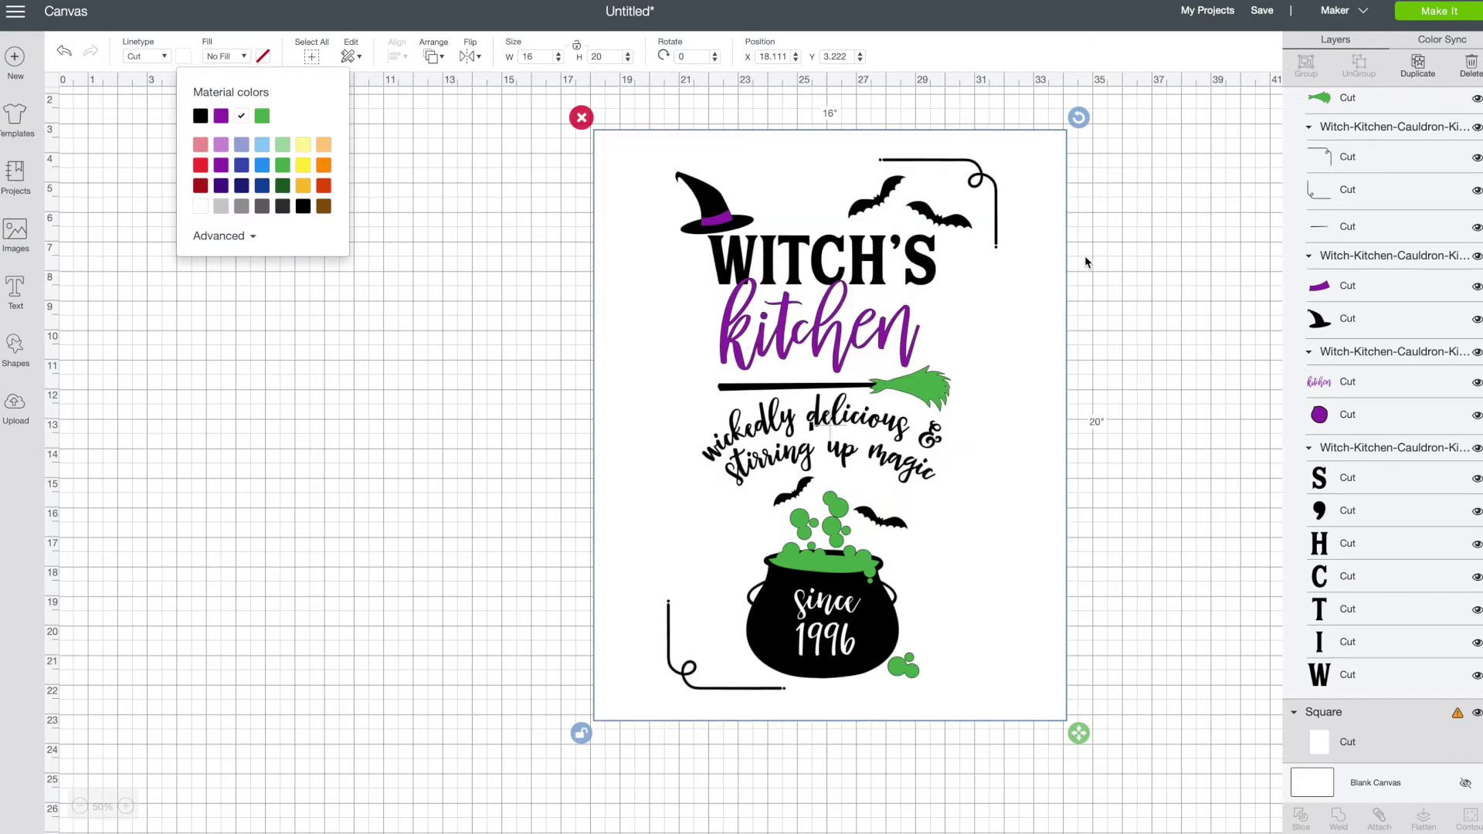
left_click(1199, 282)
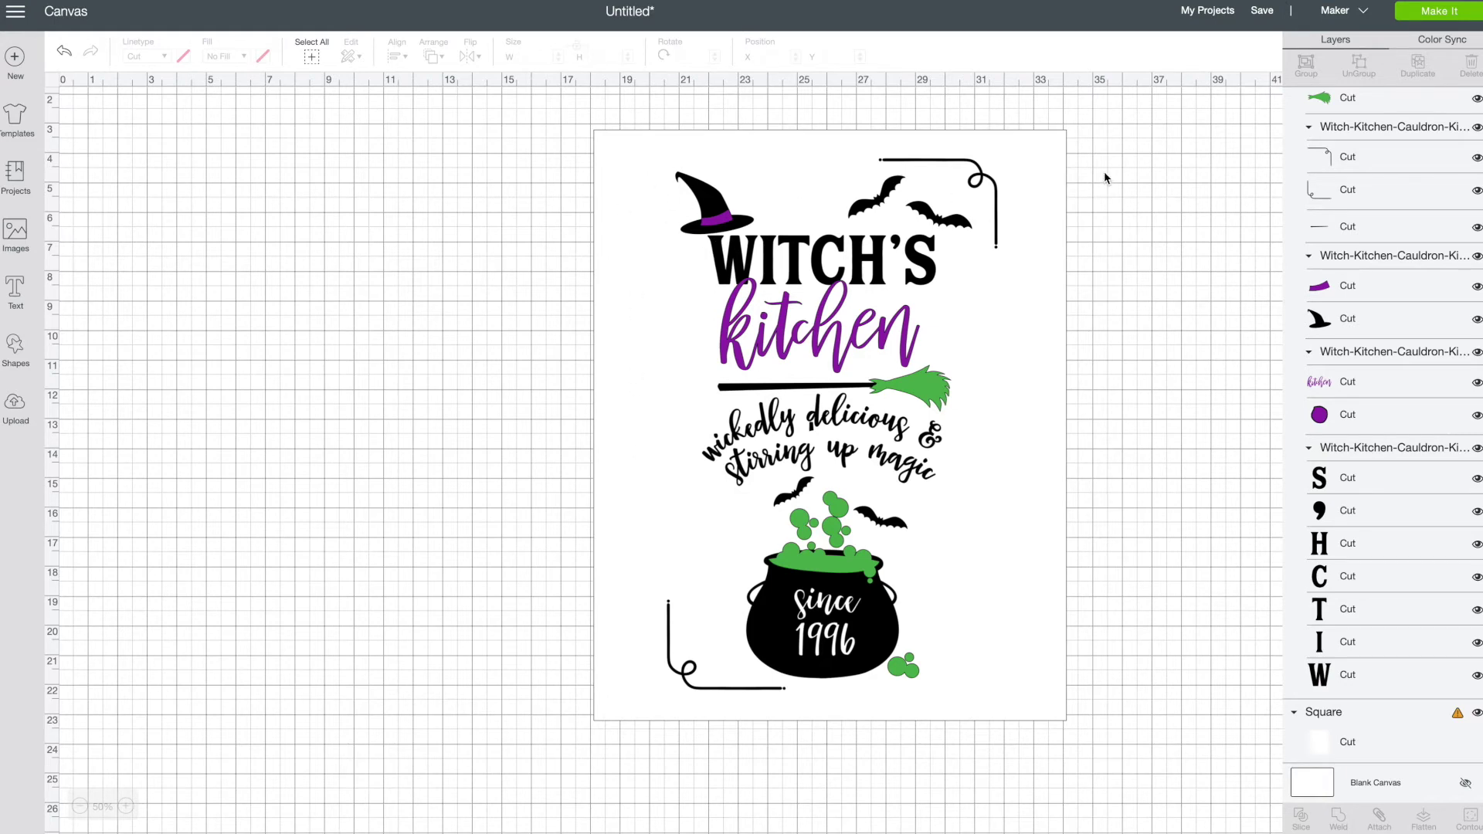
left_click(1028, 254)
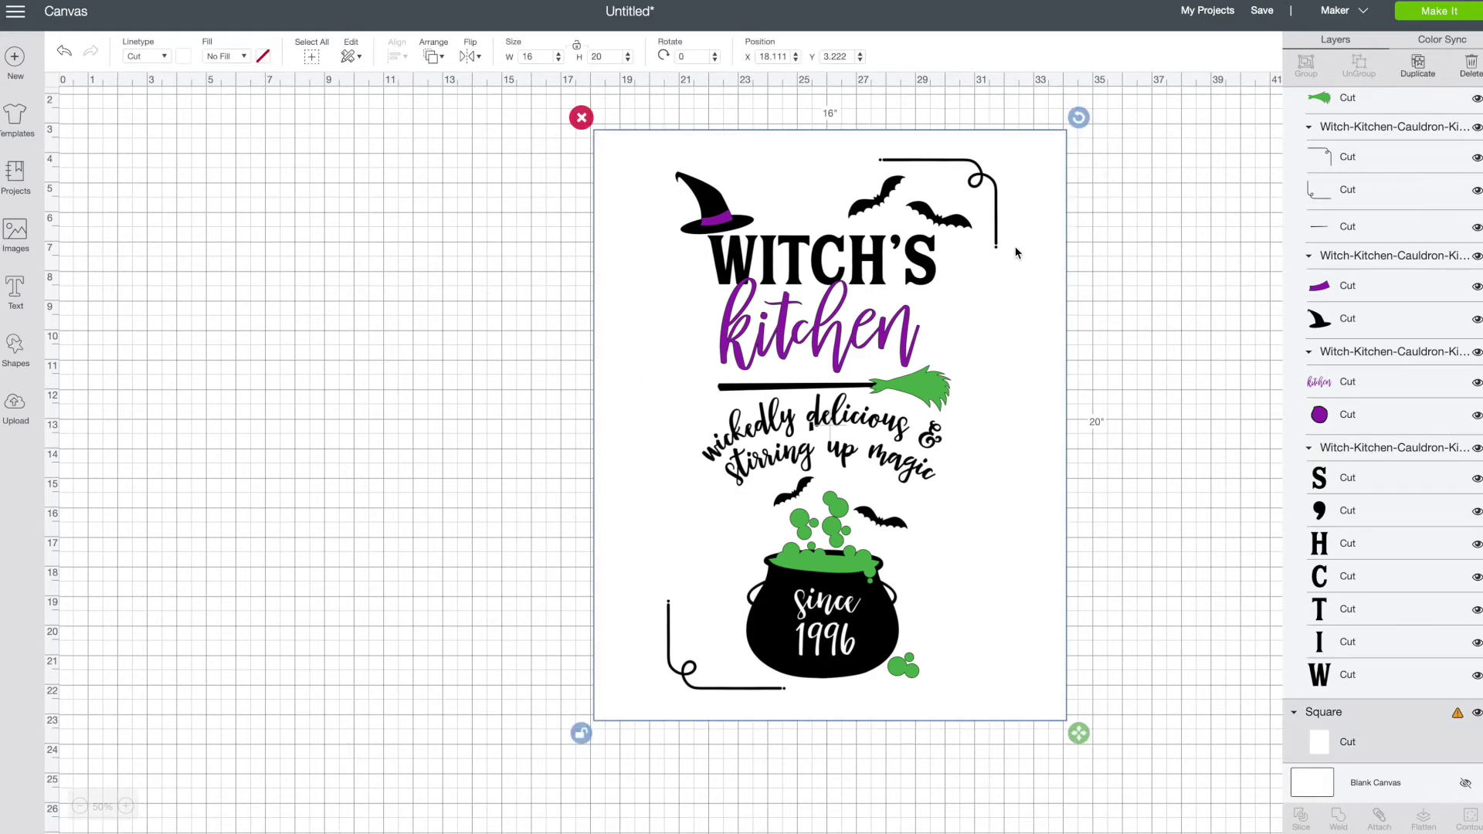
left_click(1112, 269)
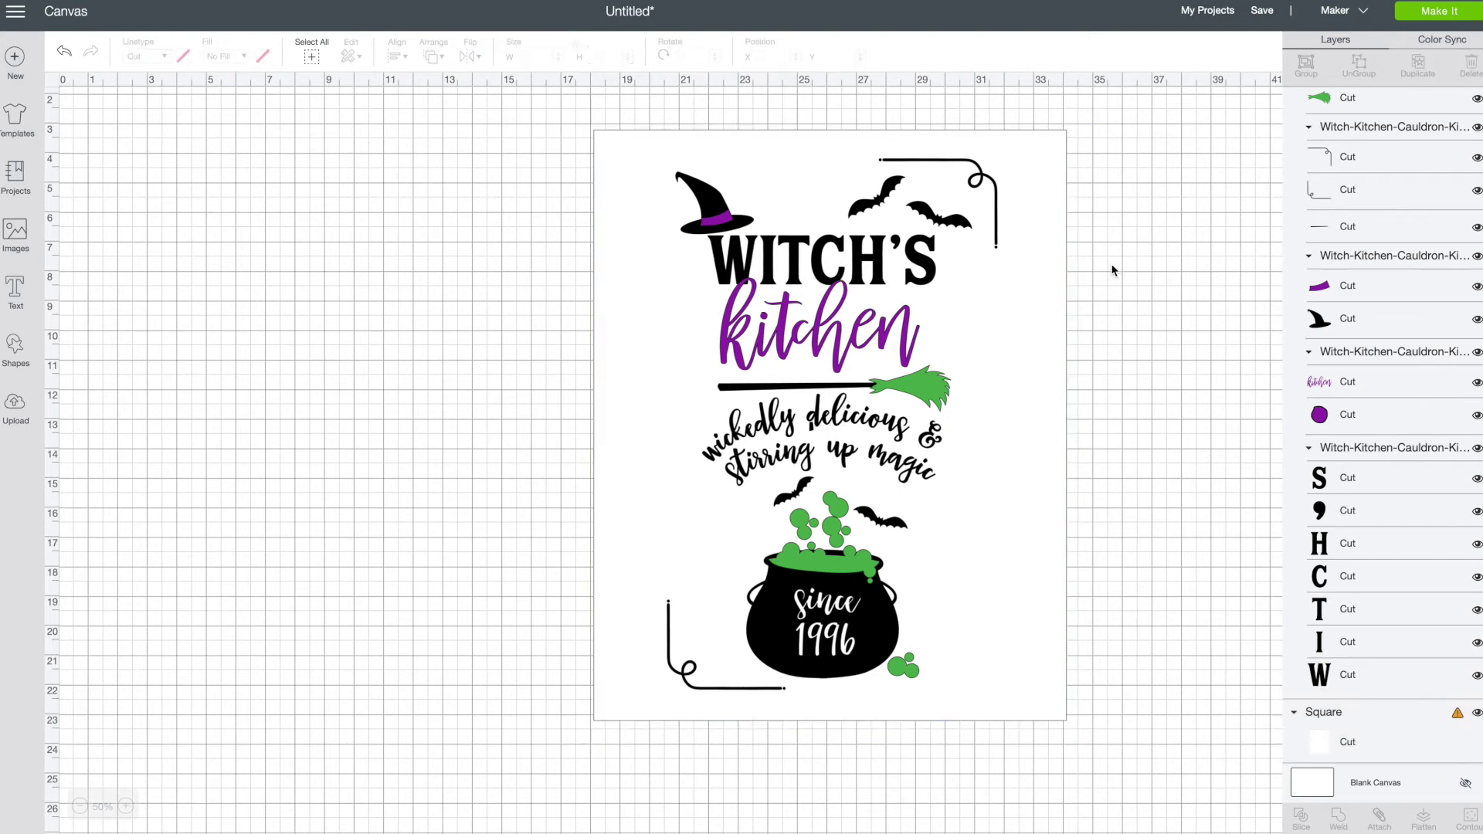
Nudge the design slightly to center it on the white rectangle and deselect it.
left_click(858, 272)
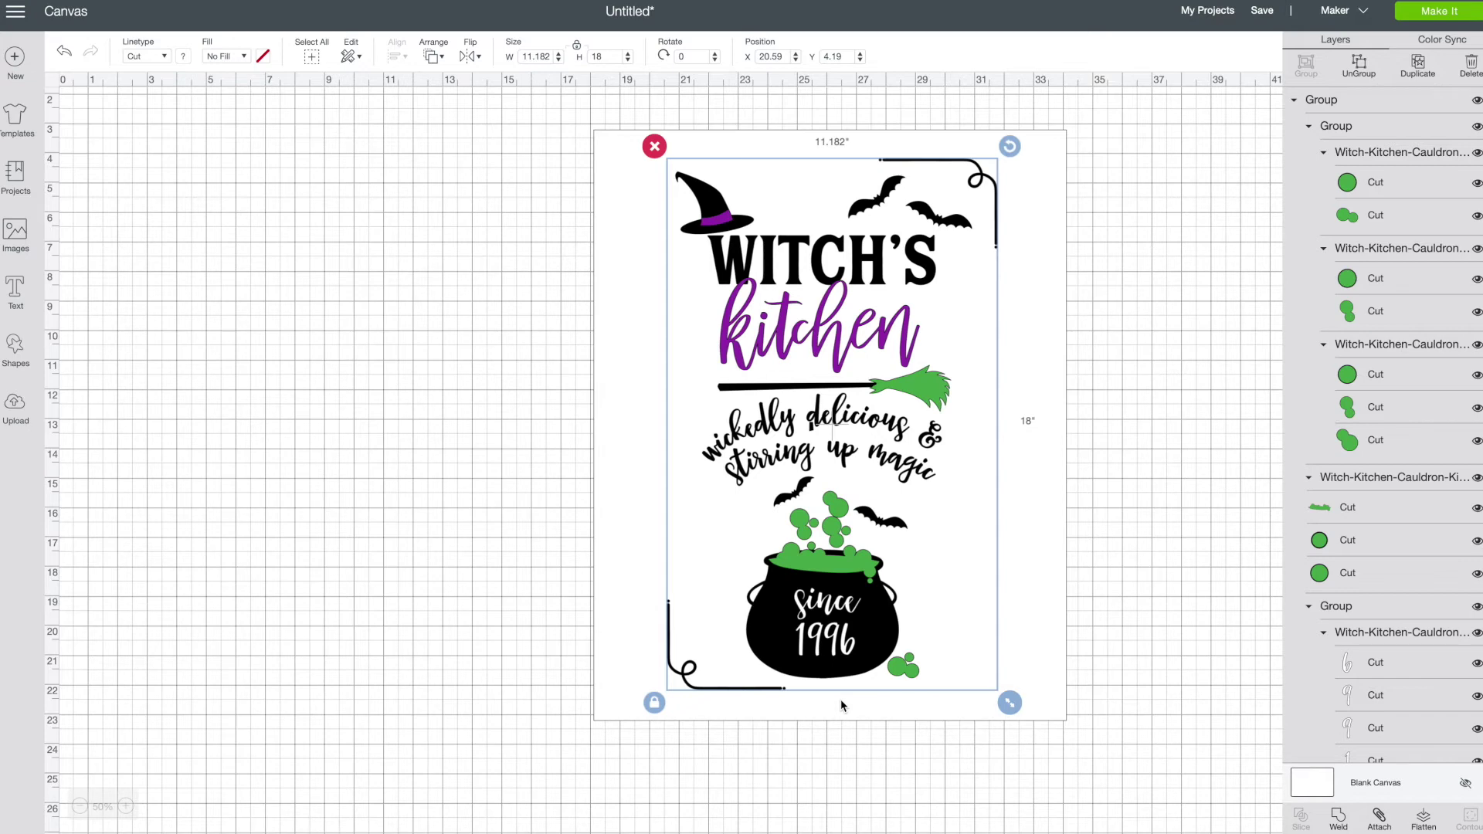
left_click(1149, 652)
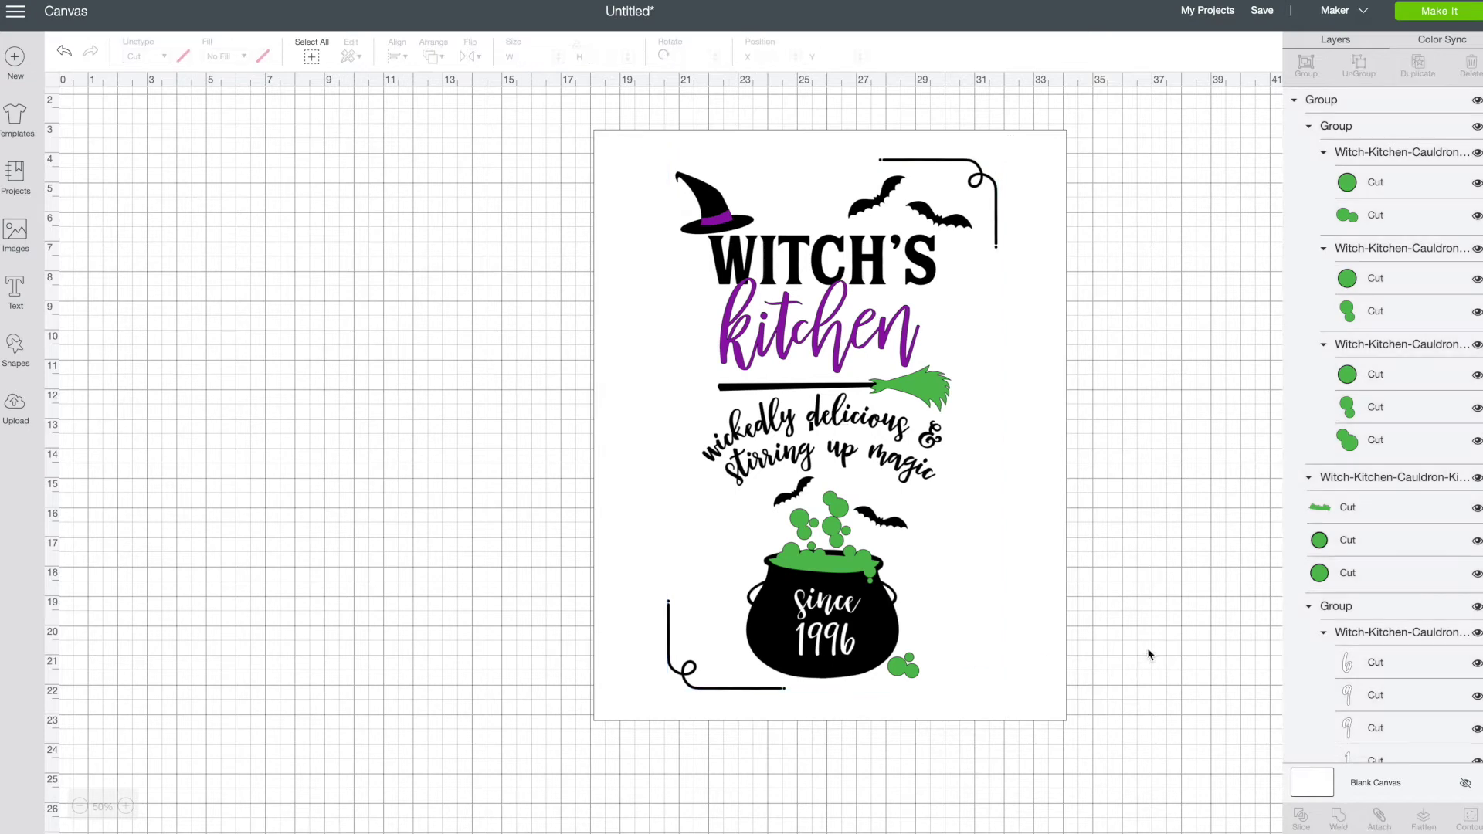
left_click_drag(835, 388, 842, 393)
left_click(1145, 392)
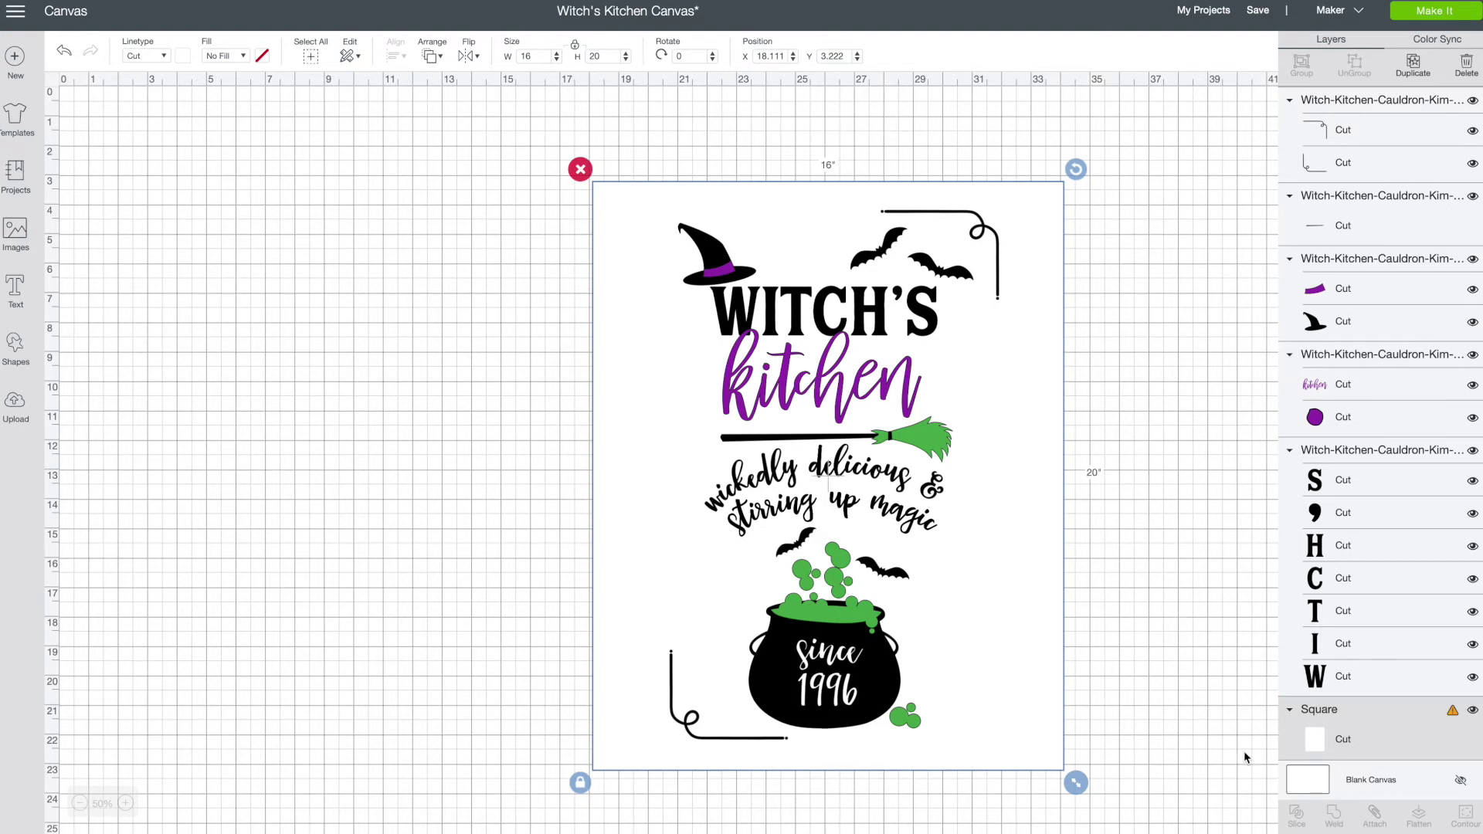
Hide the white background square so that only the design is included in the cut.
left_click(1471, 710)
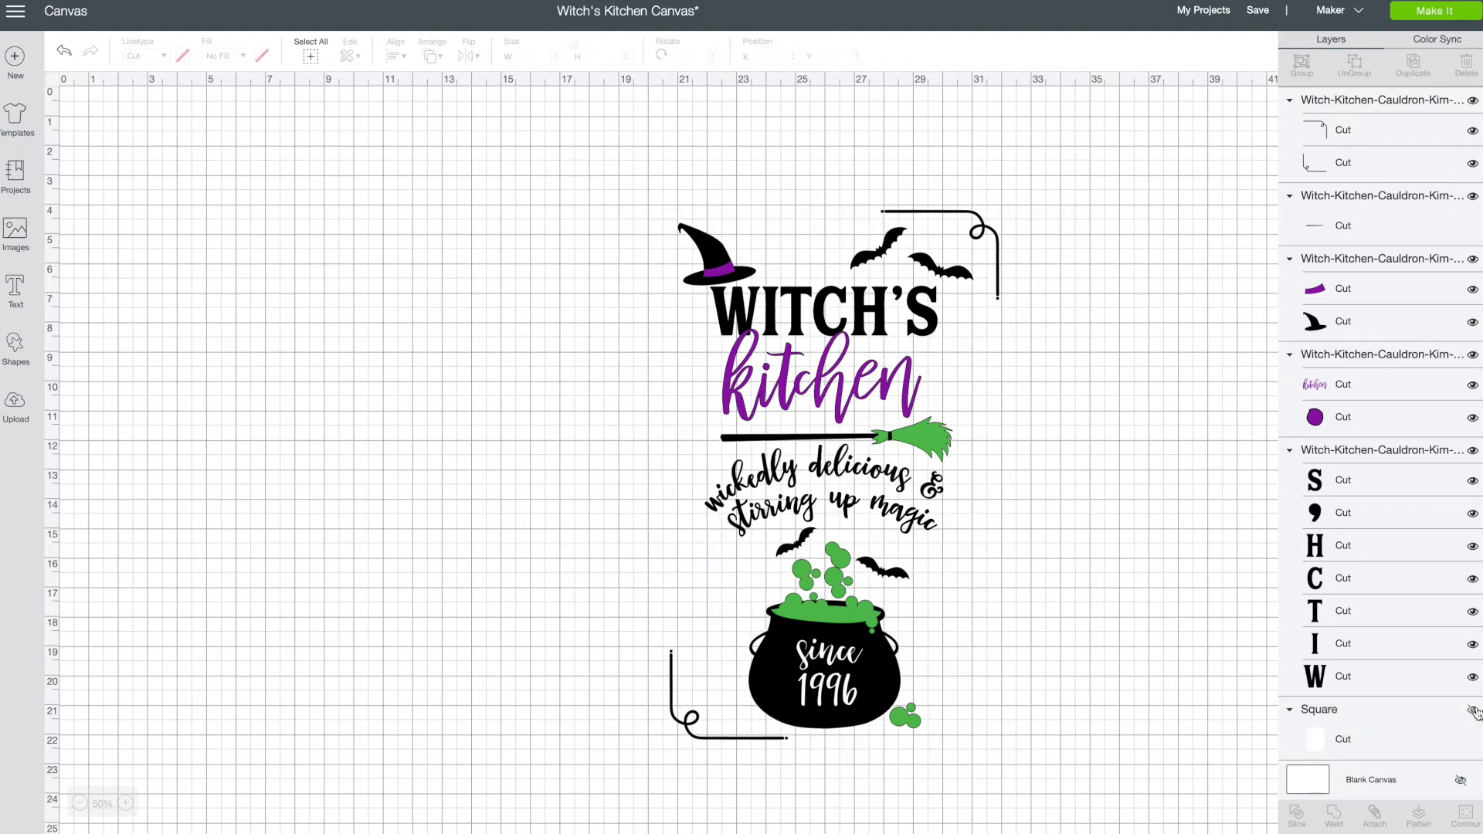
left_click(1472, 710)
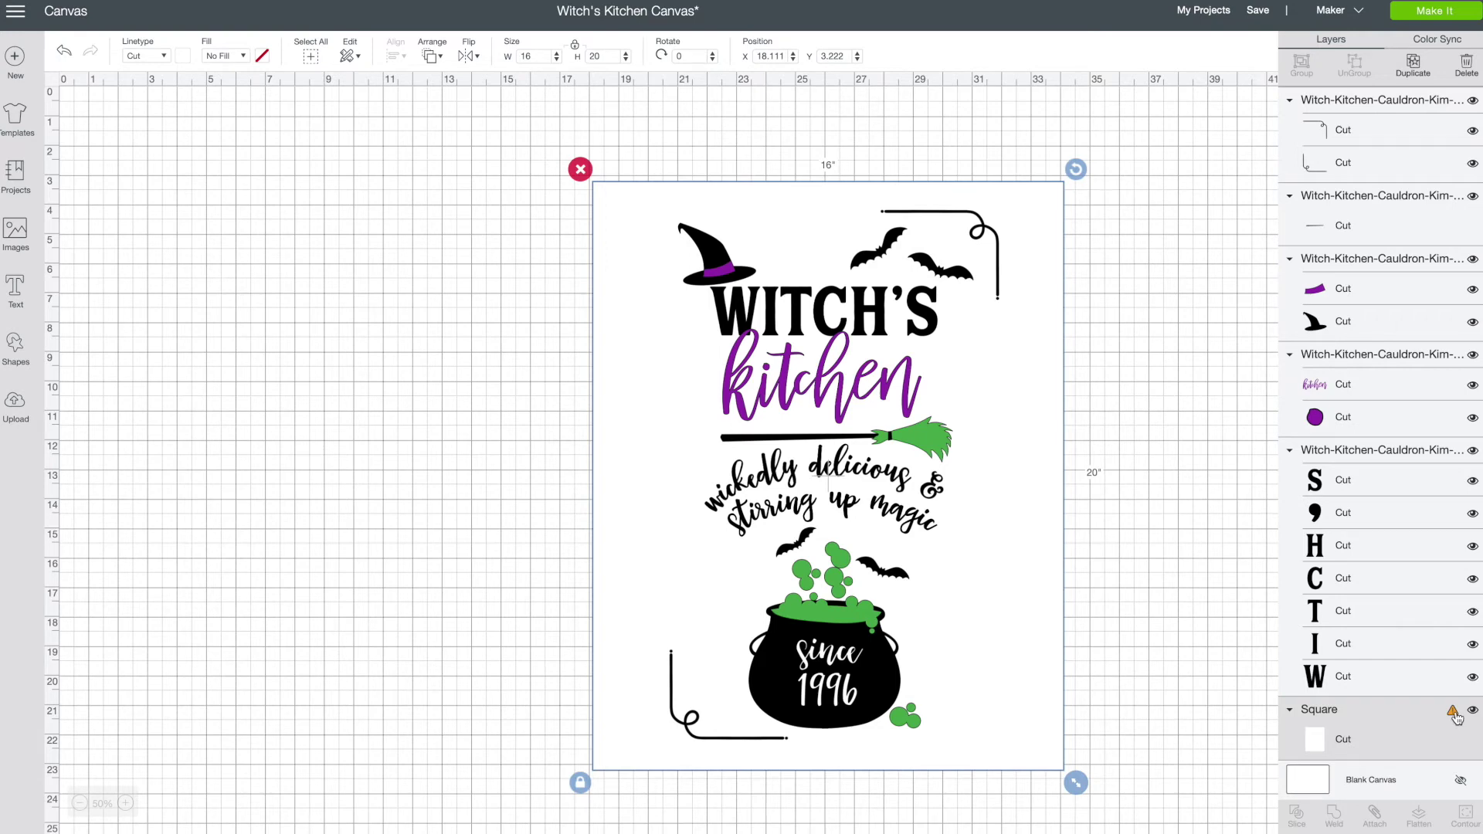
left_click(1472, 710)
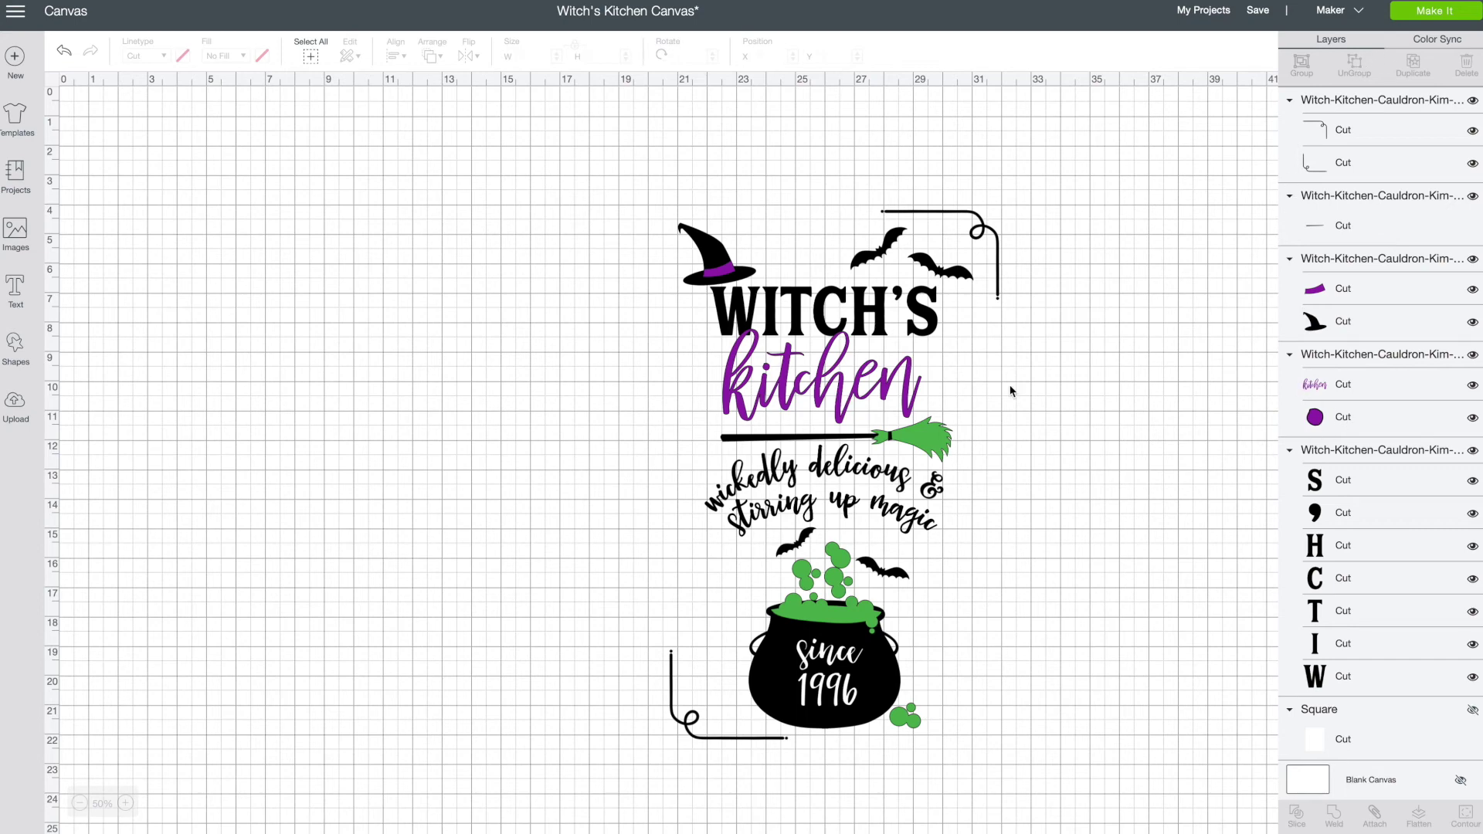
Attach the layers of the purple "kitchen" lettering to each other.
left_click(1395, 354)
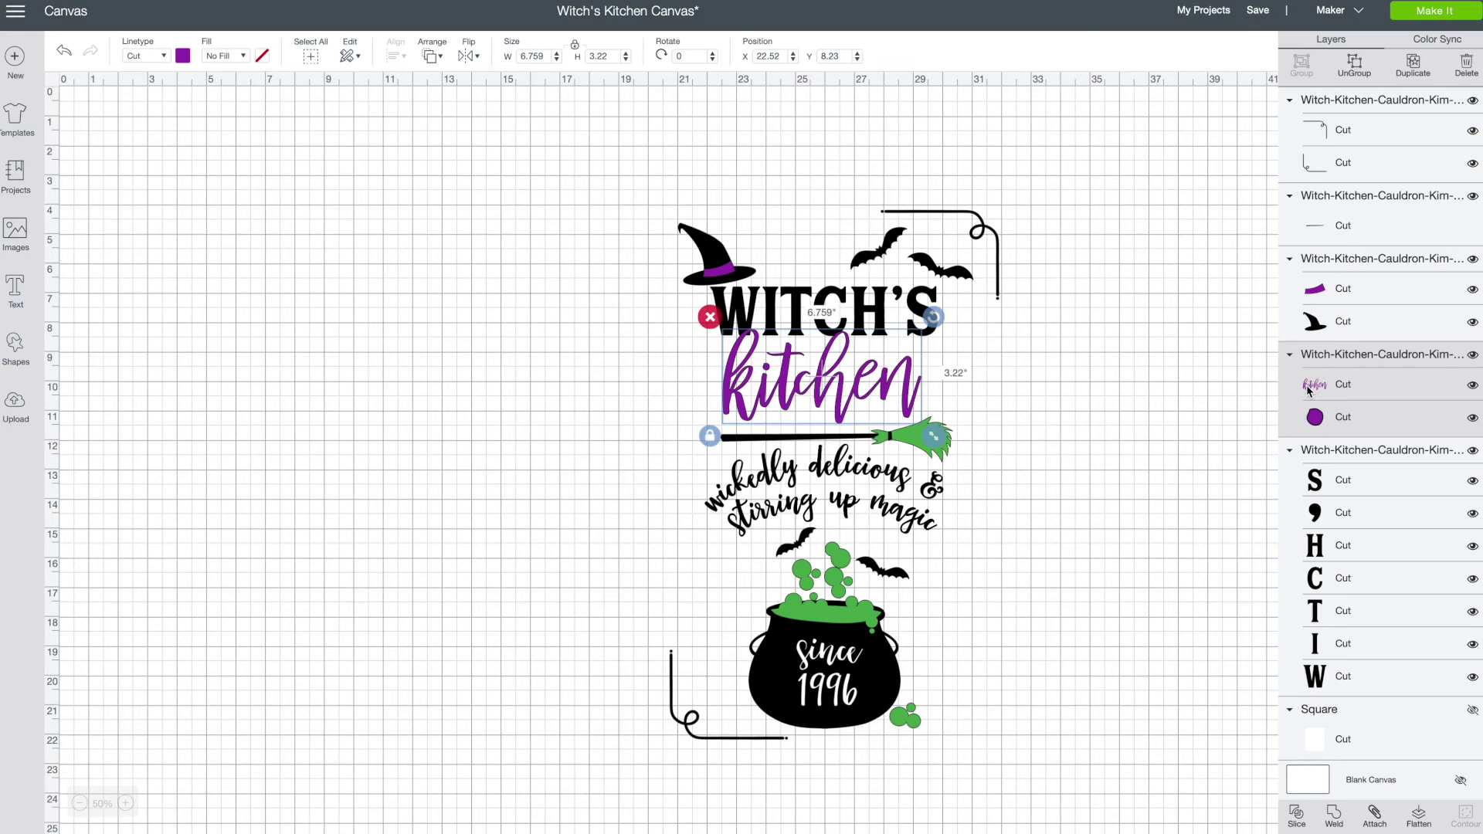
left_click(1373, 813)
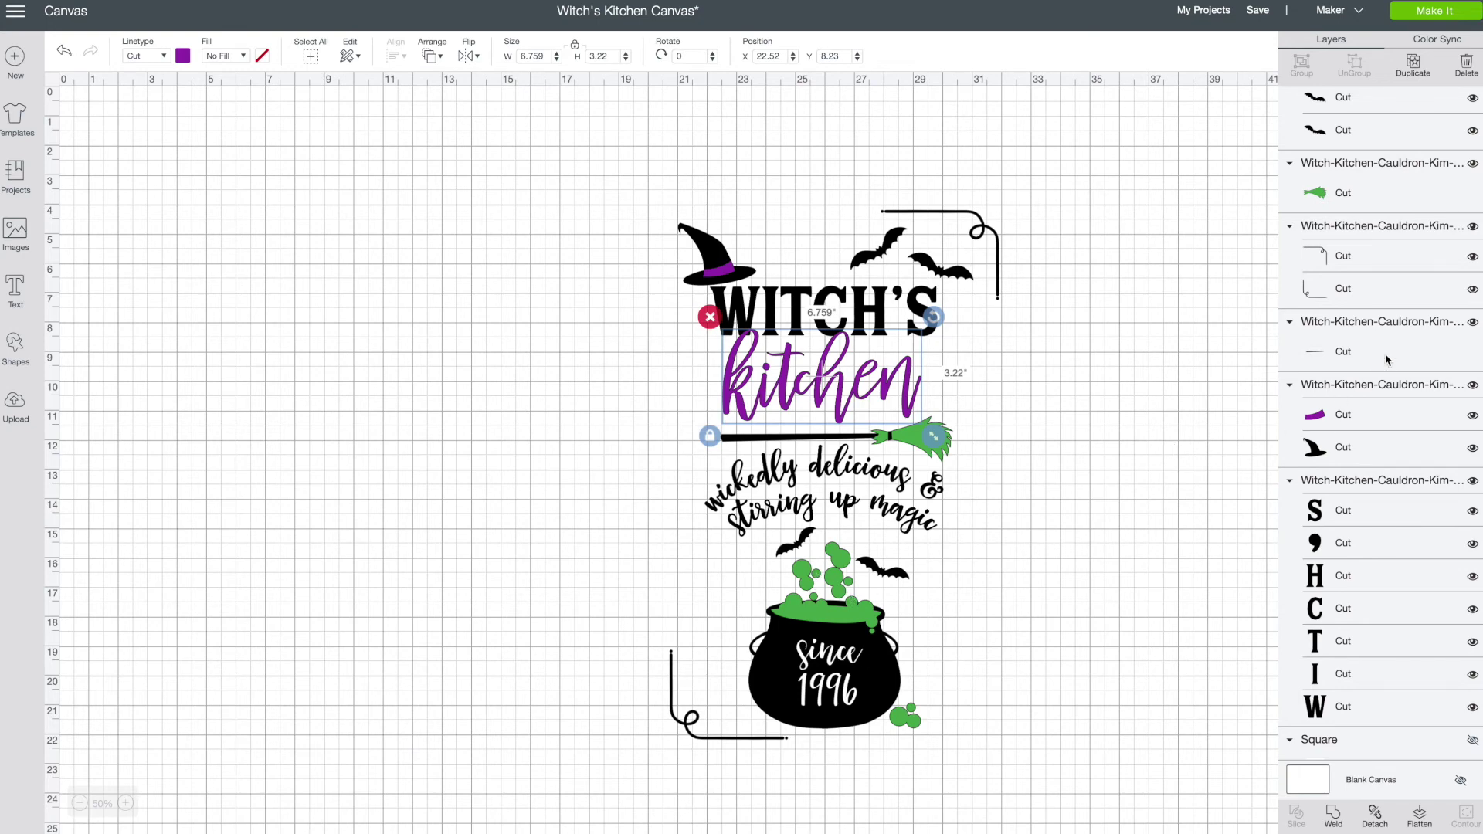
scroll(1388, 360, "up", 5)
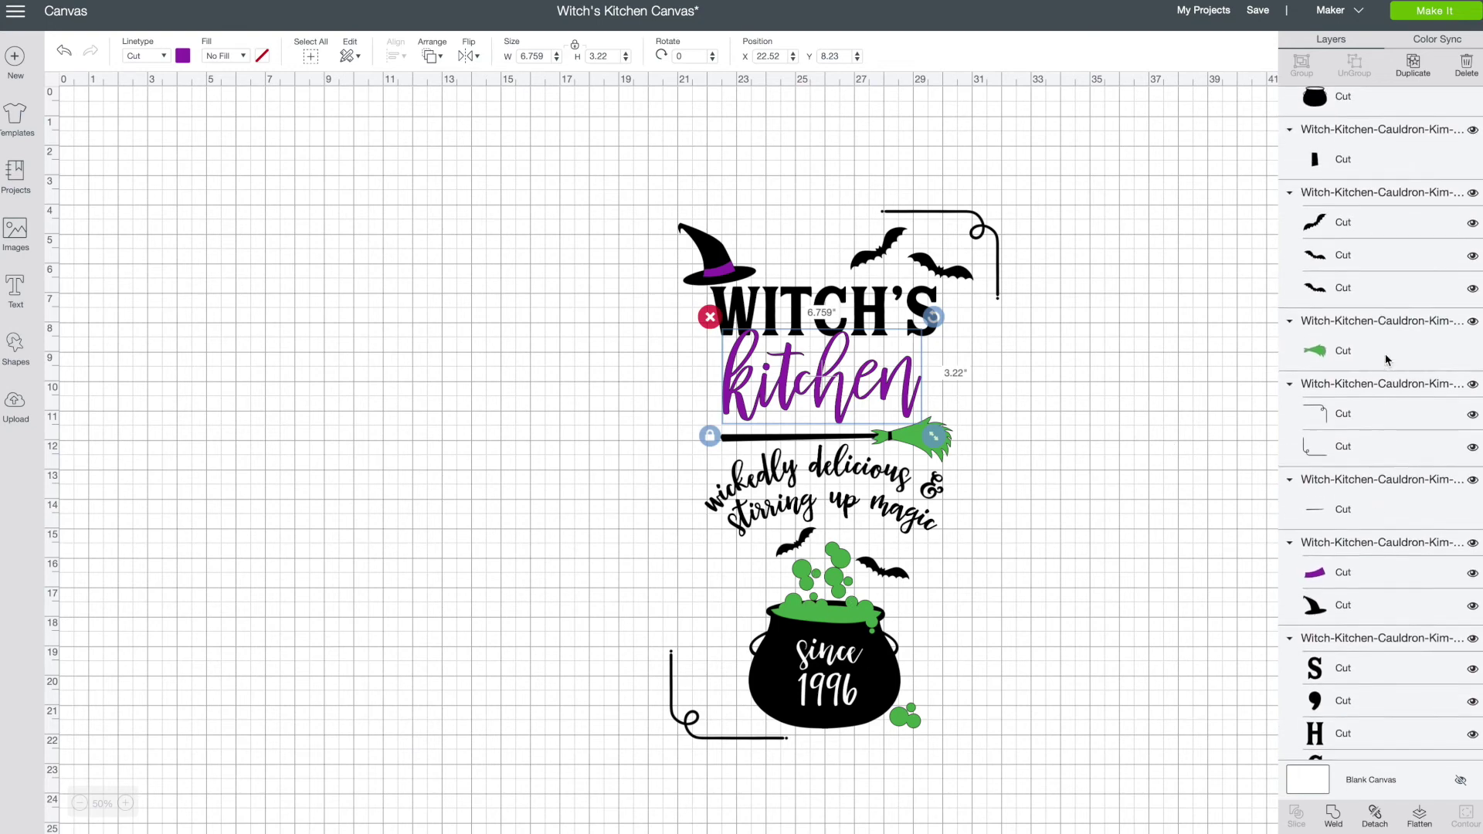
scroll(1369, 259, "up", 10)
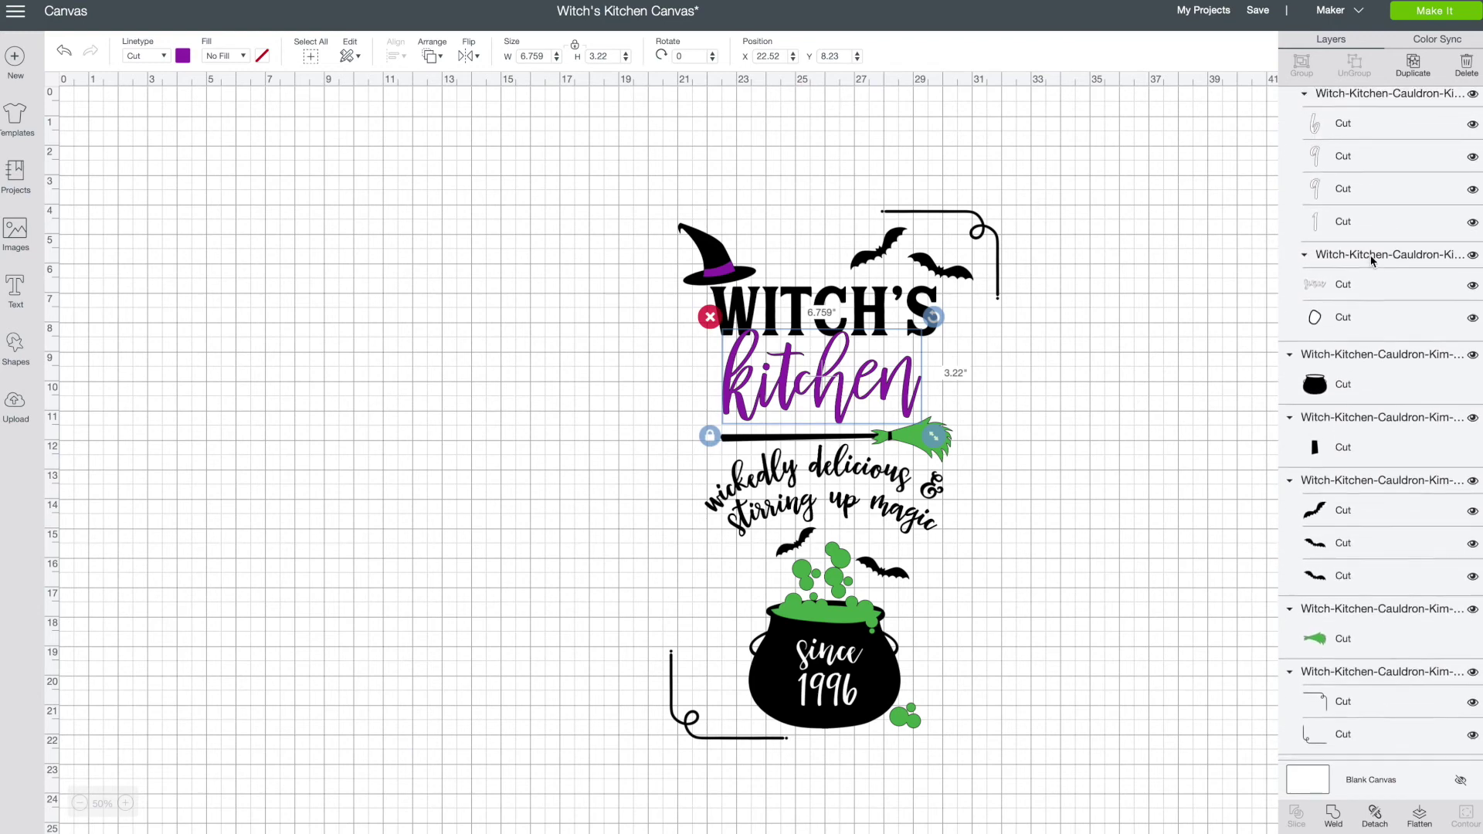
Attach the layers of the white "since 1996" lettering on the cauldron to each other.
scroll(1370, 260, "up", 3)
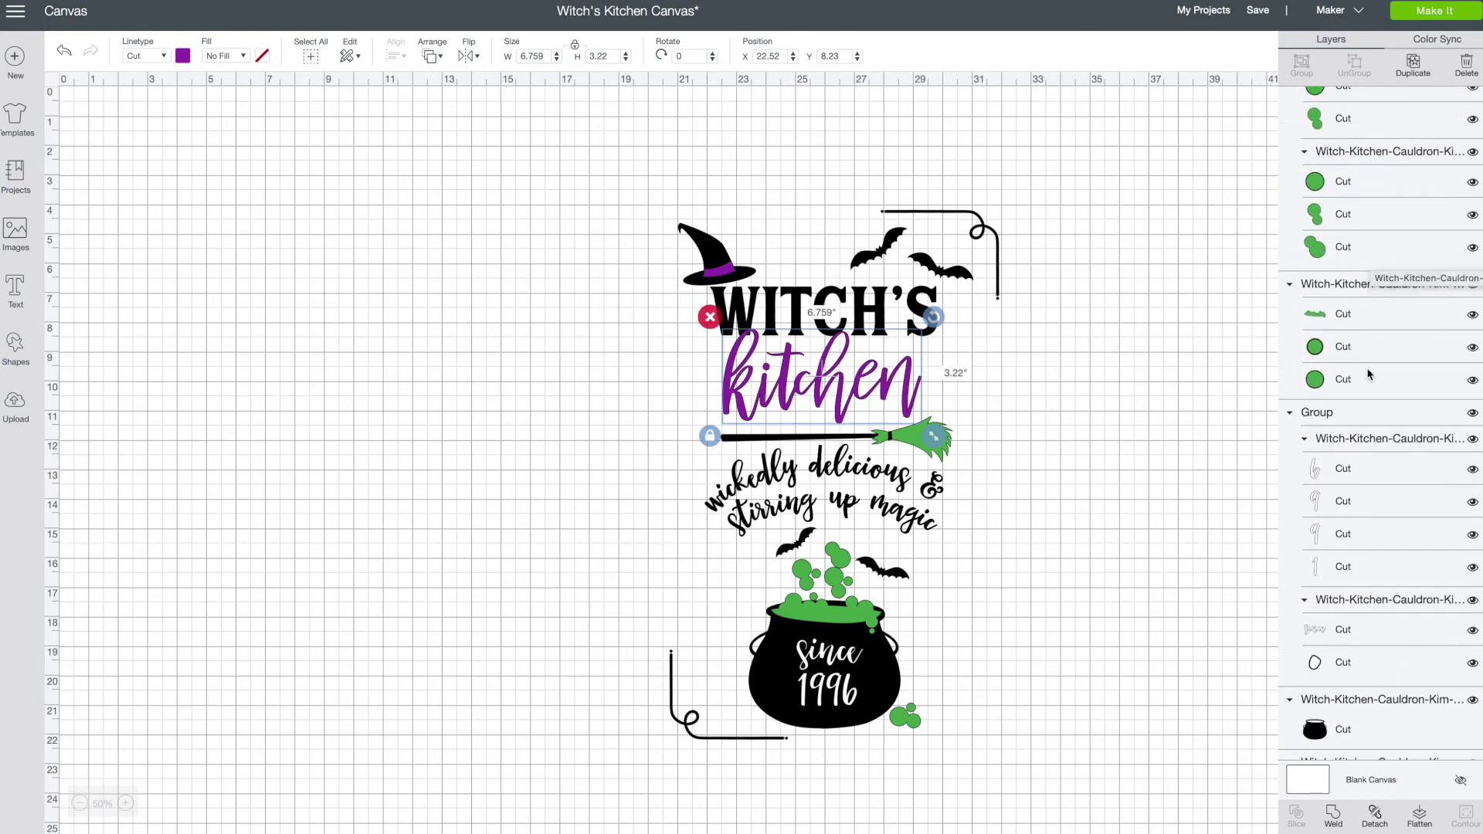
left_click(1362, 442)
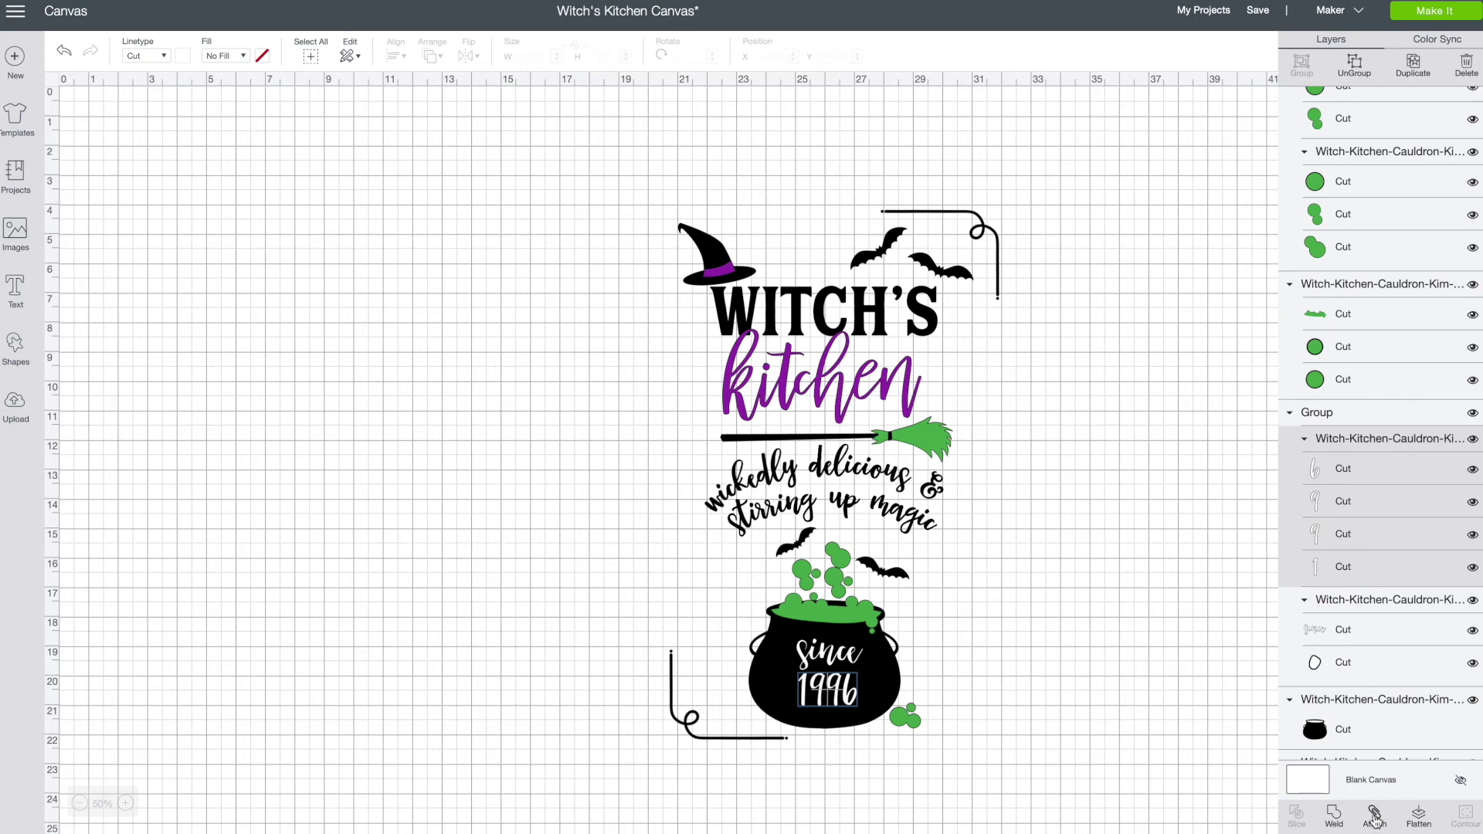
left_click(1374, 816)
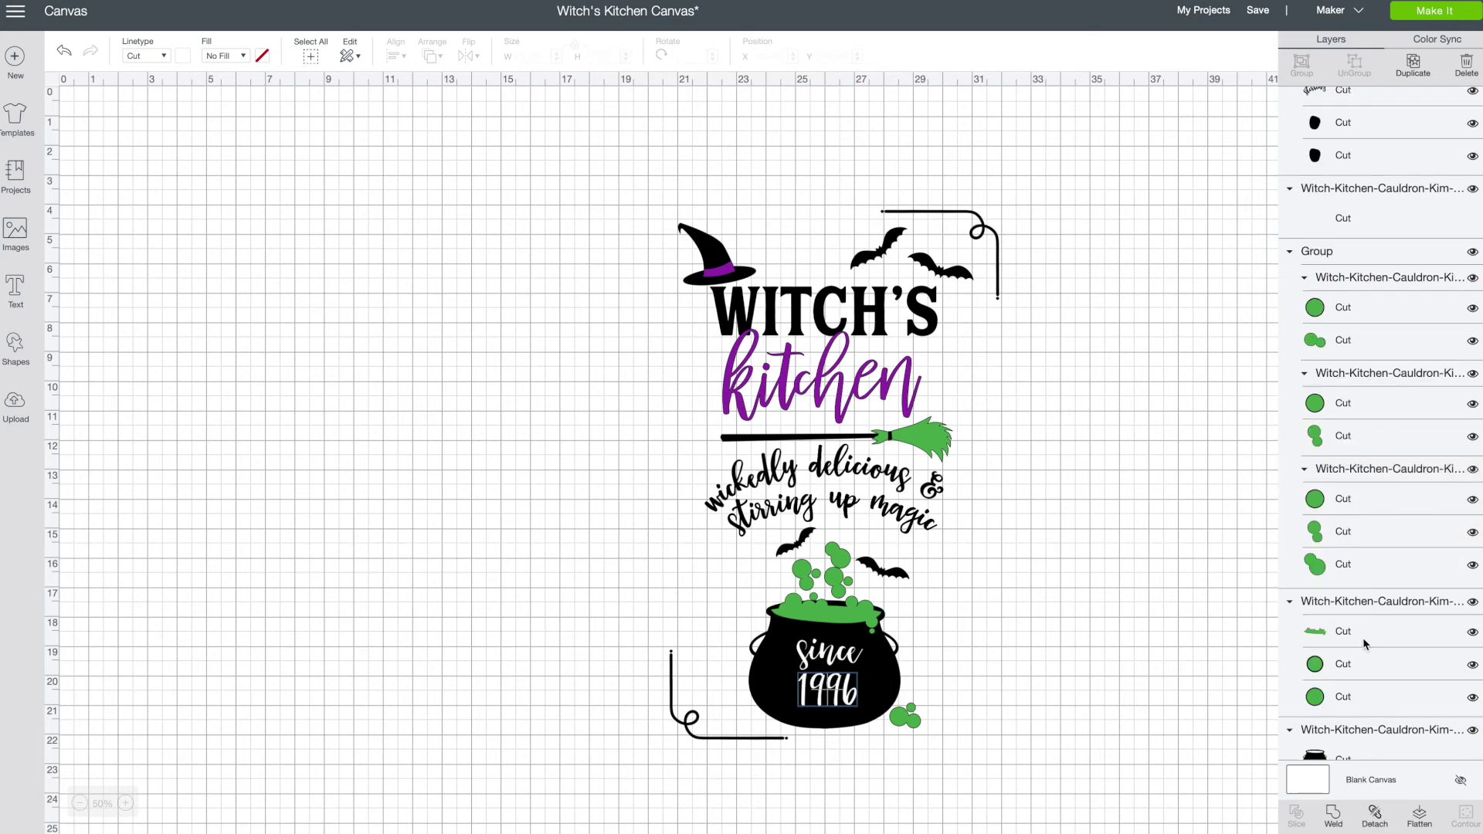
Attach the layers of the "stirring up magic" line to each other, and likewise those of the "wickedly delicious &" line.
scroll(1362, 637, "up", 5)
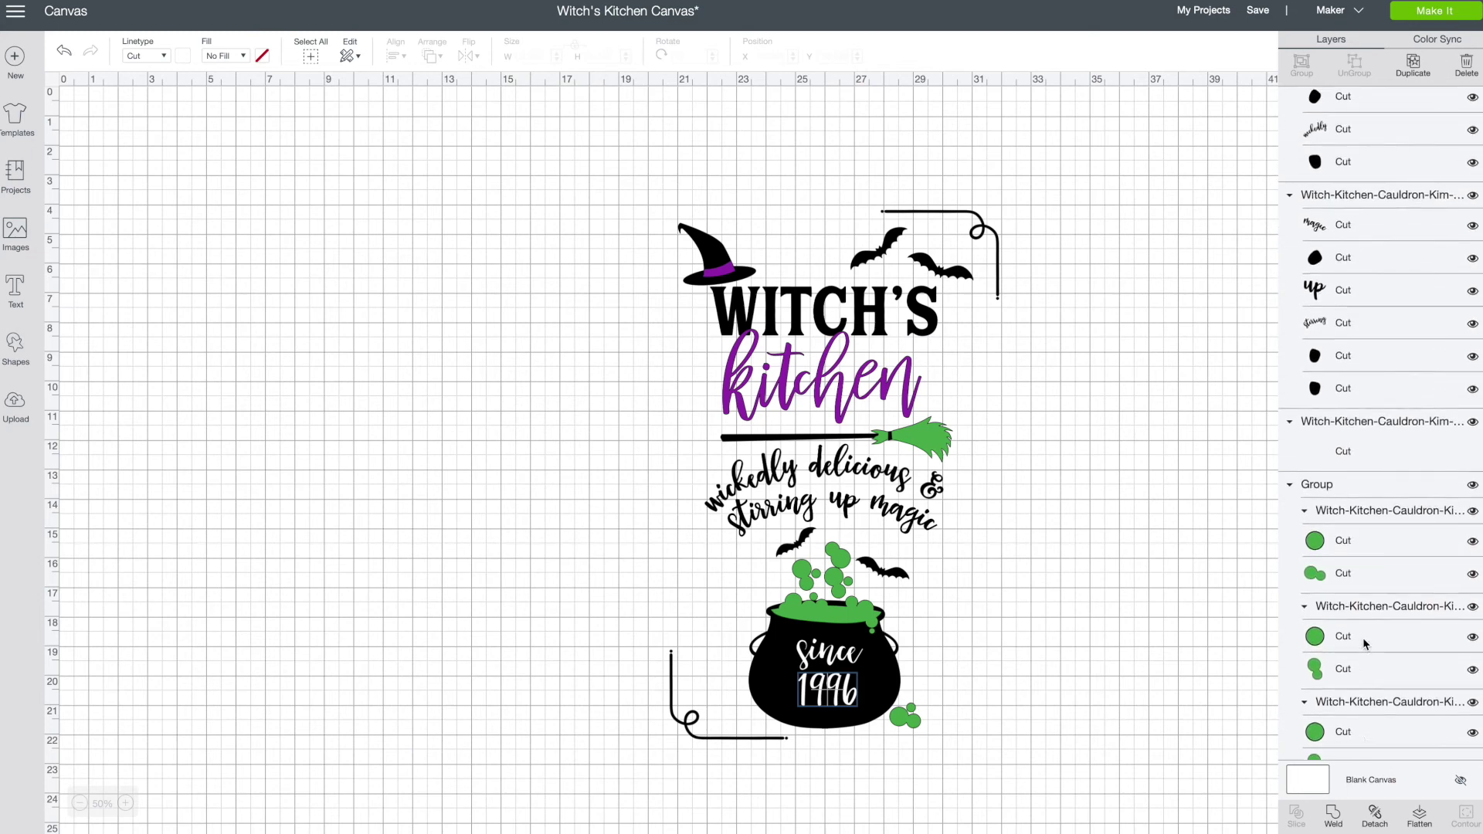
scroll(1363, 637, "up", 1)
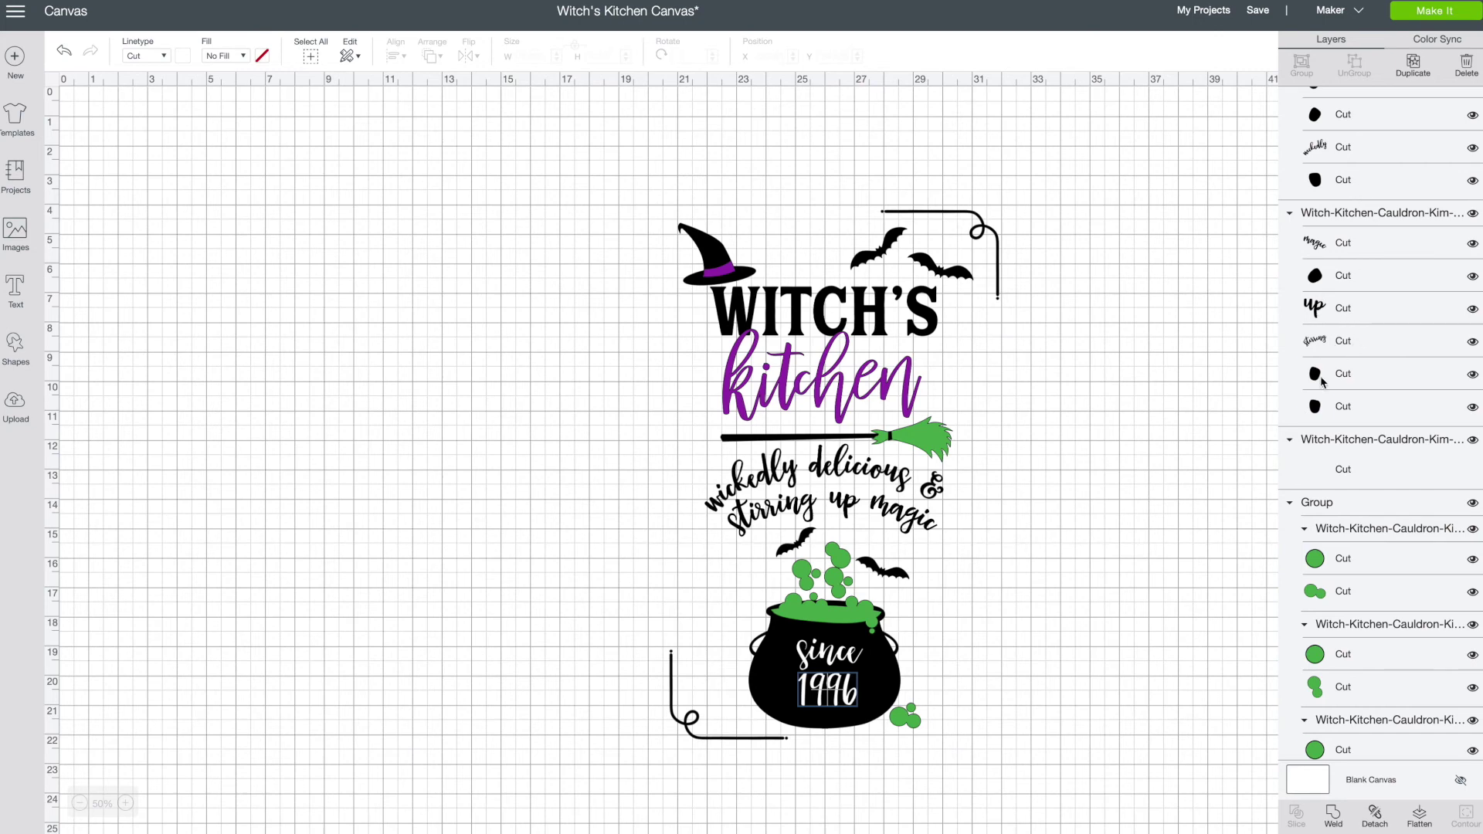
left_click(1364, 220)
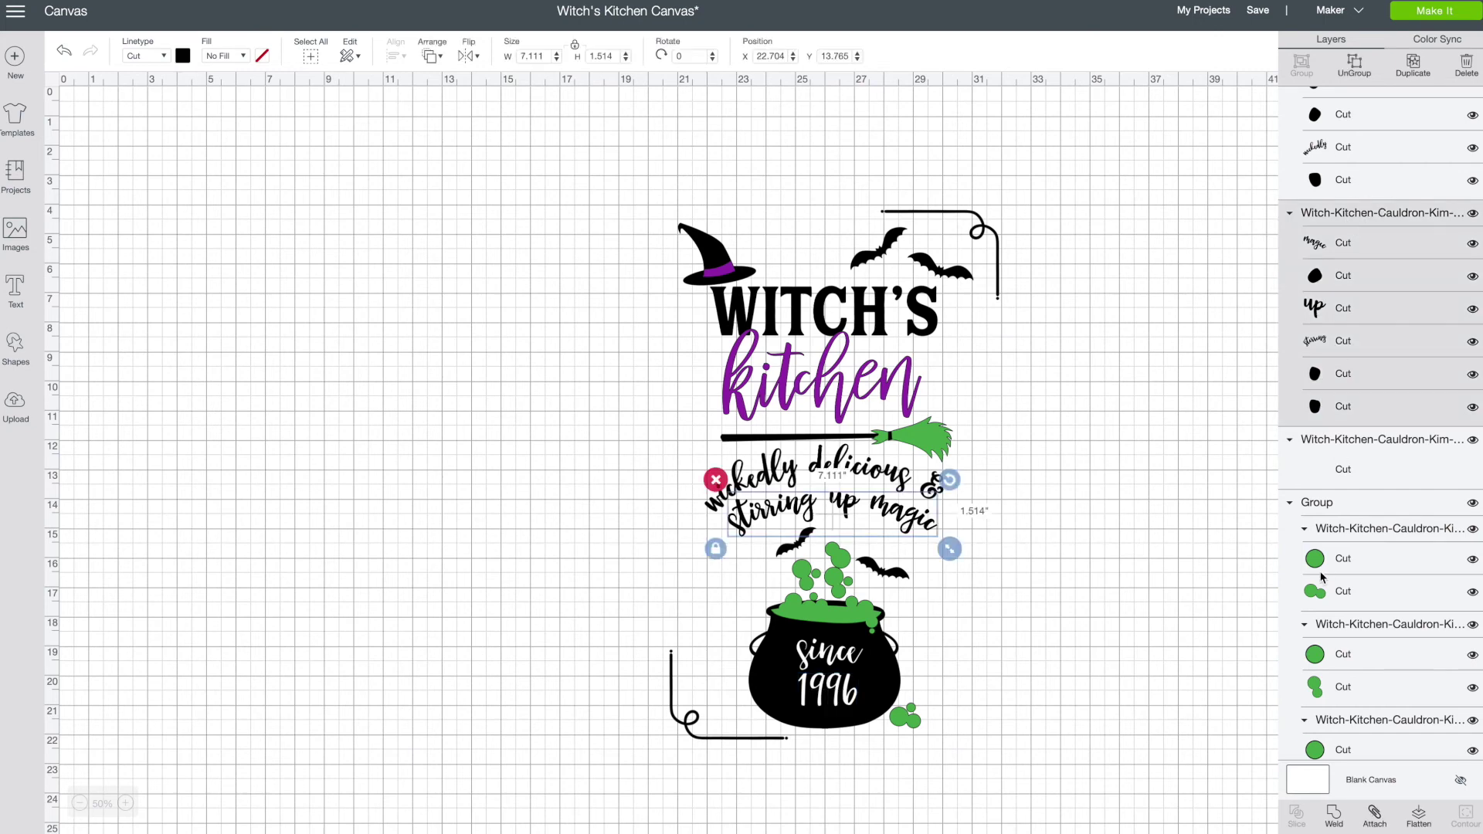
left_click(1374, 816)
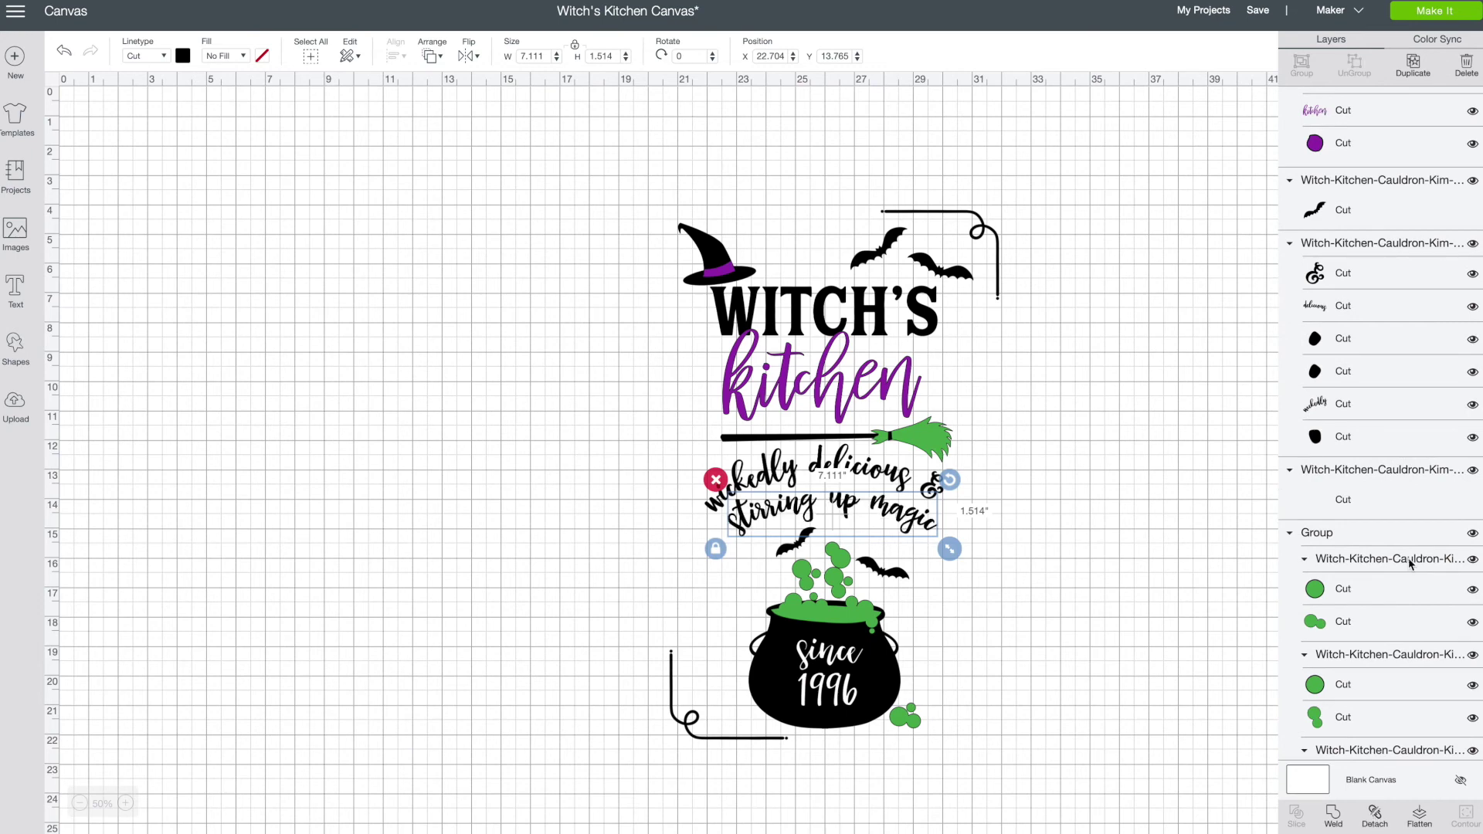
left_click(1363, 247)
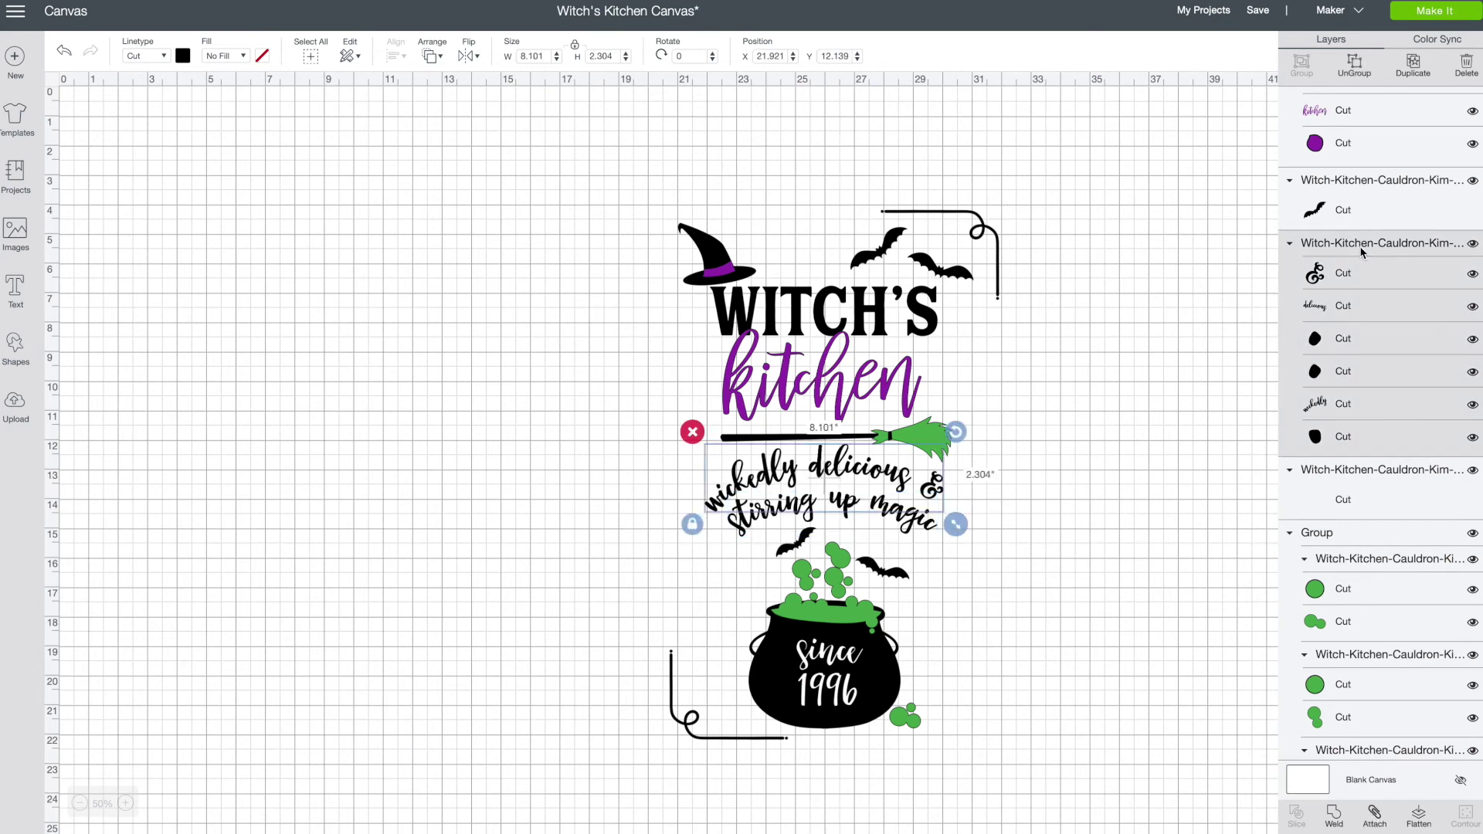
left_click(1373, 816)
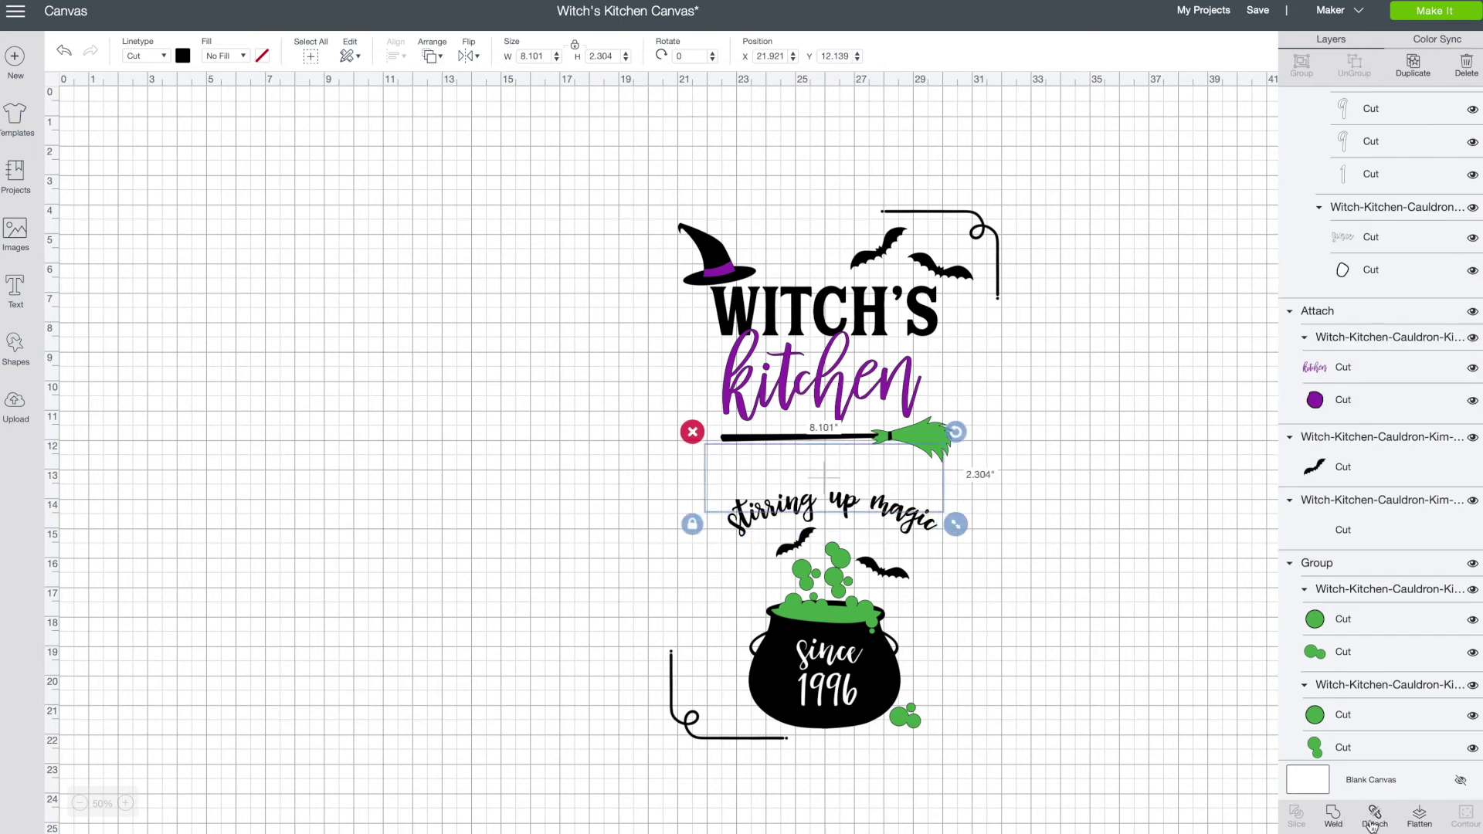
Send the design to mat preparation and look over the artwork laid out on mats 2, 4 and 5.
scroll(1332, 312, "up", 3)
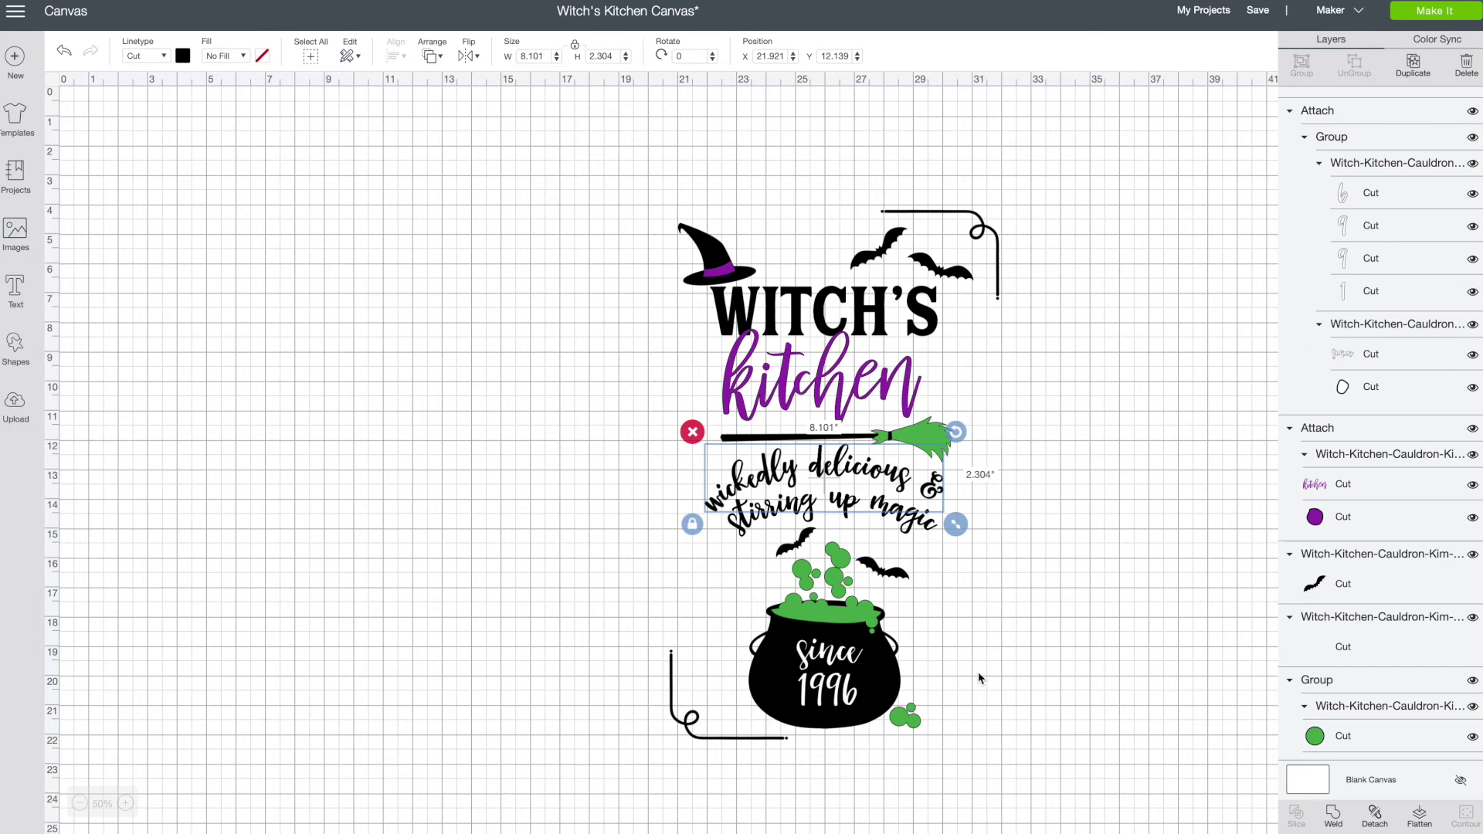
scroll(977, 678, "down", 2)
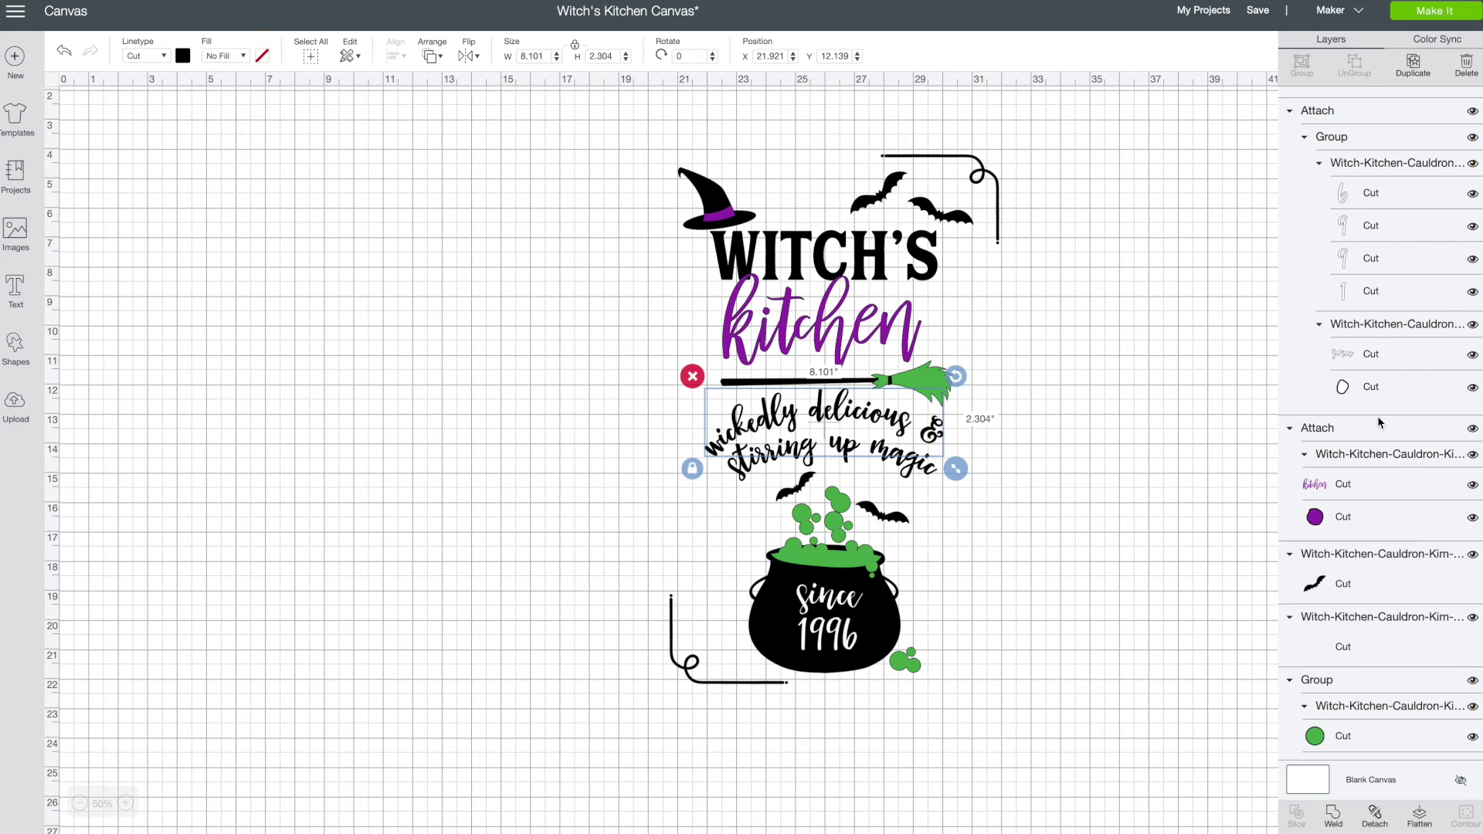
scroll(1377, 415, "up", 3)
scroll(1378, 416, "up", 5)
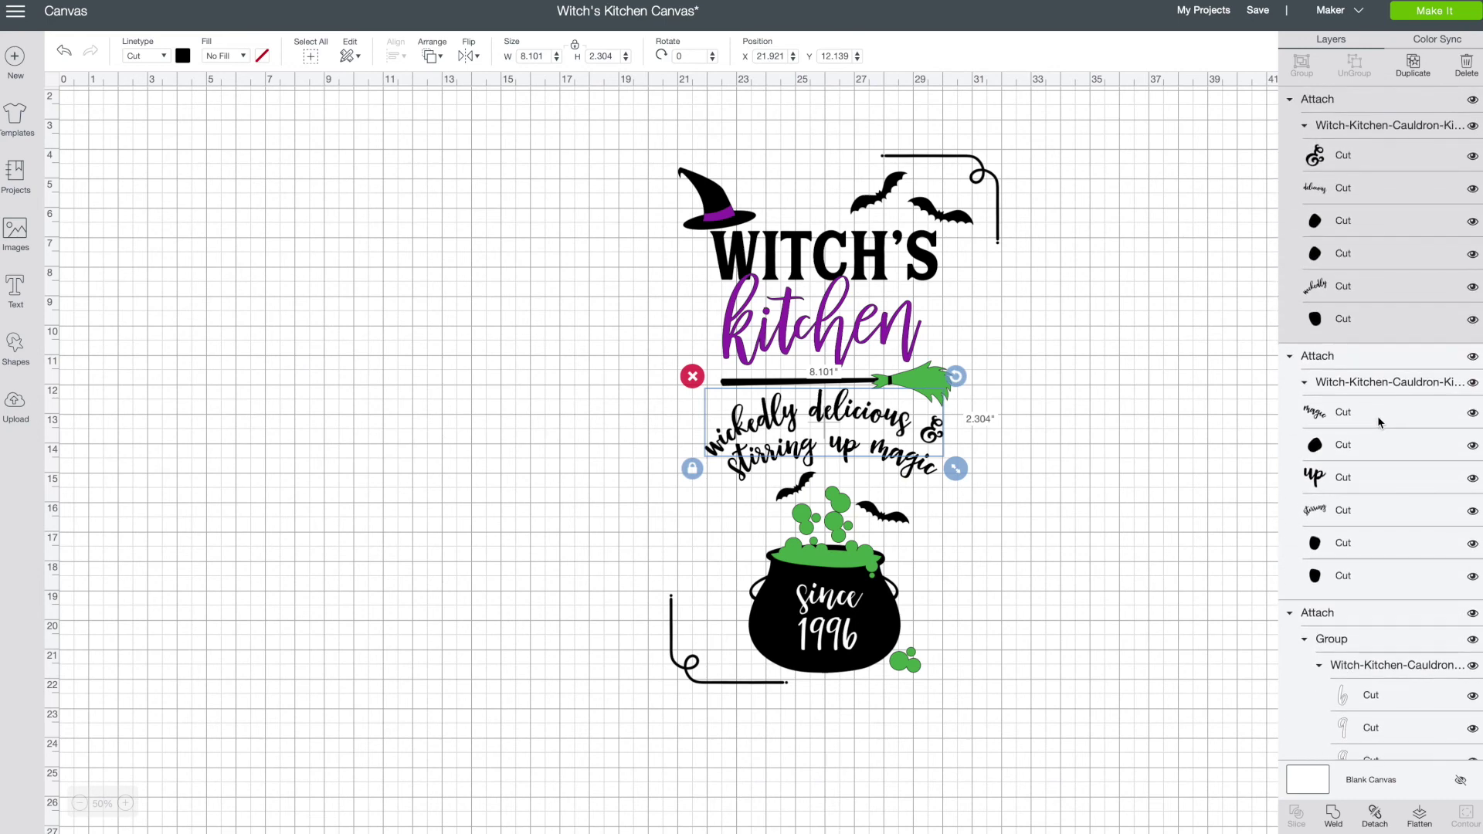
left_click(1433, 13)
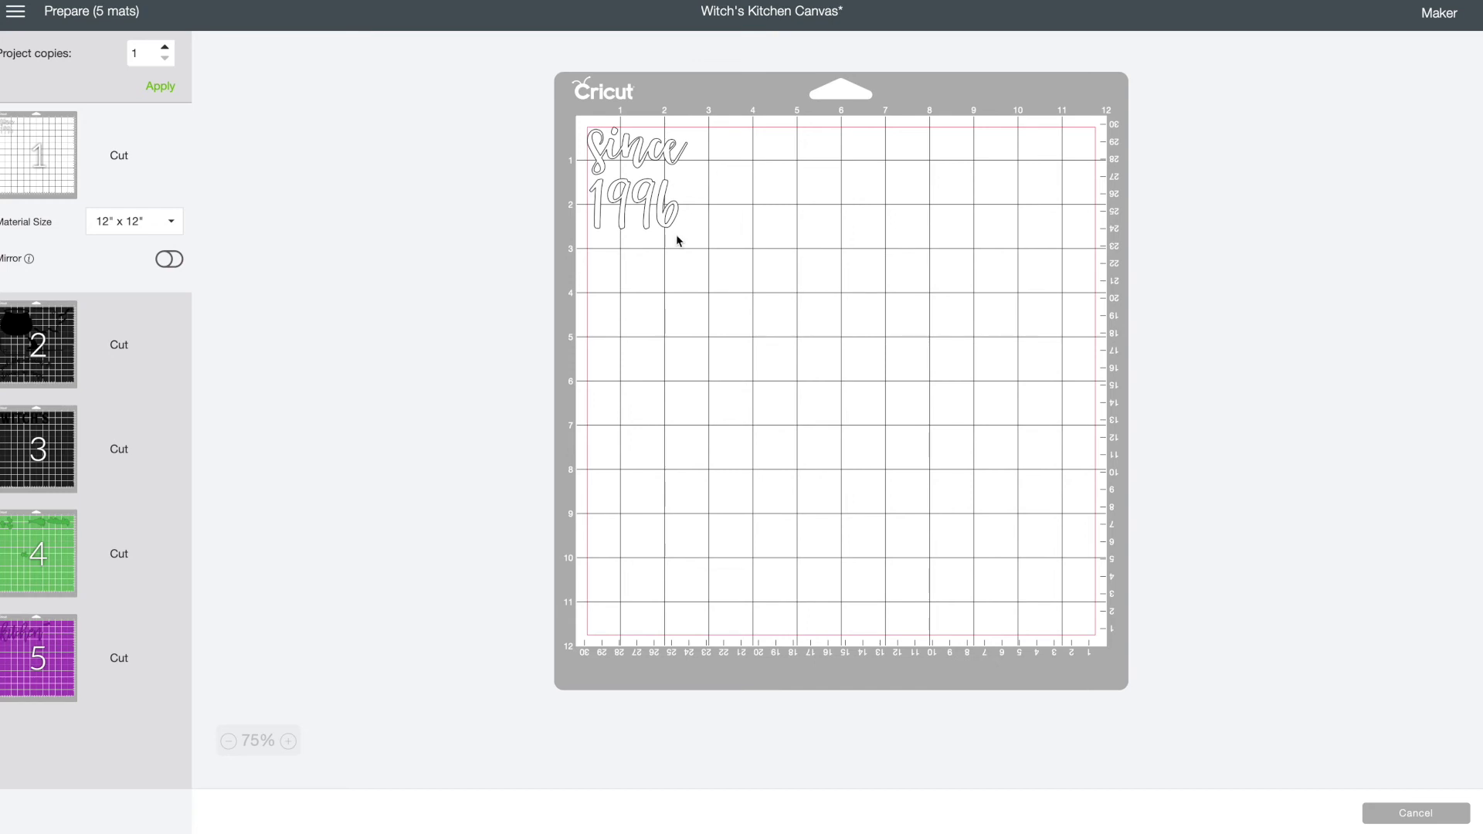
left_click(61, 356)
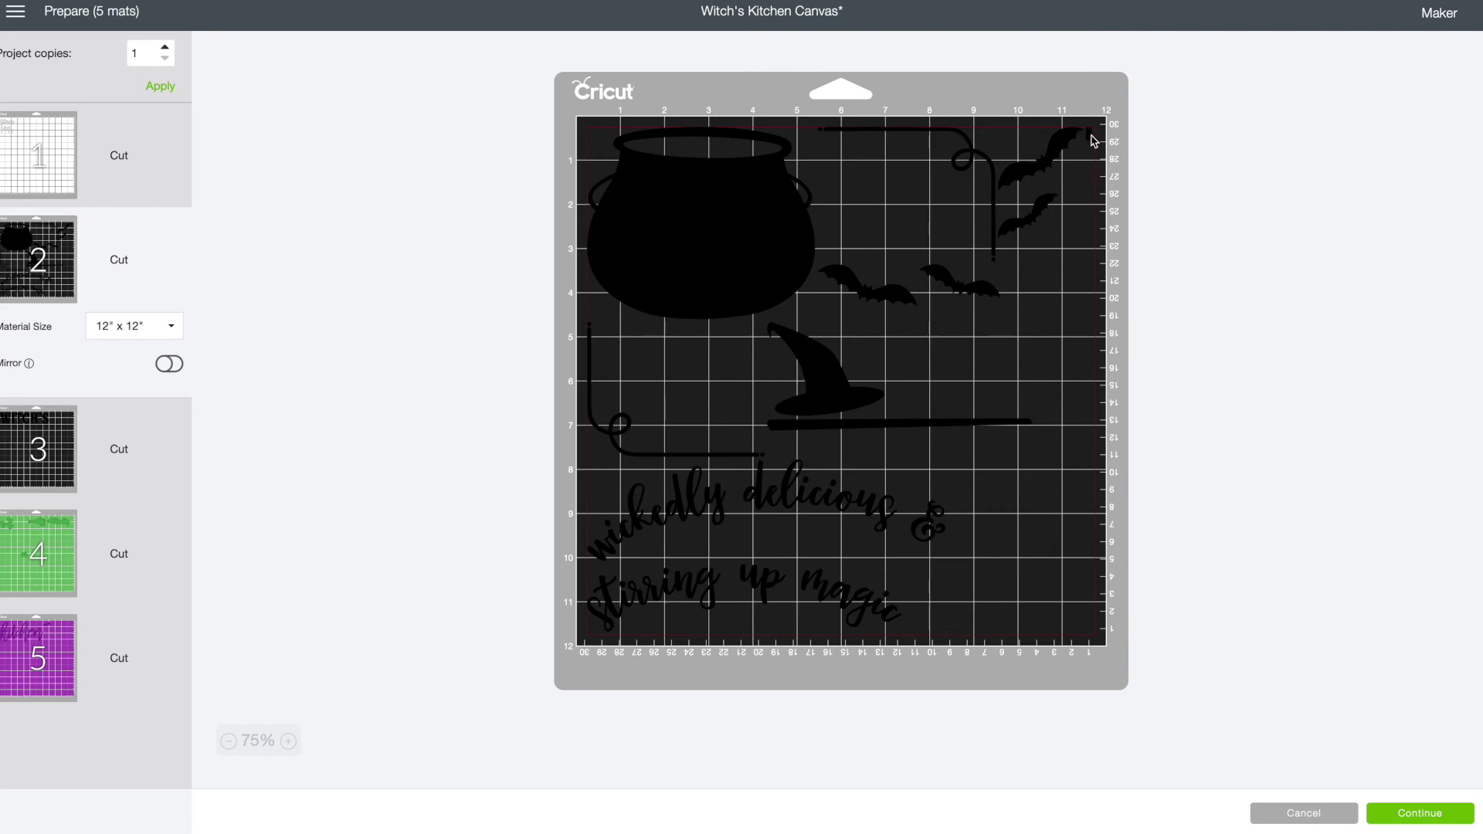
left_click(61, 555)
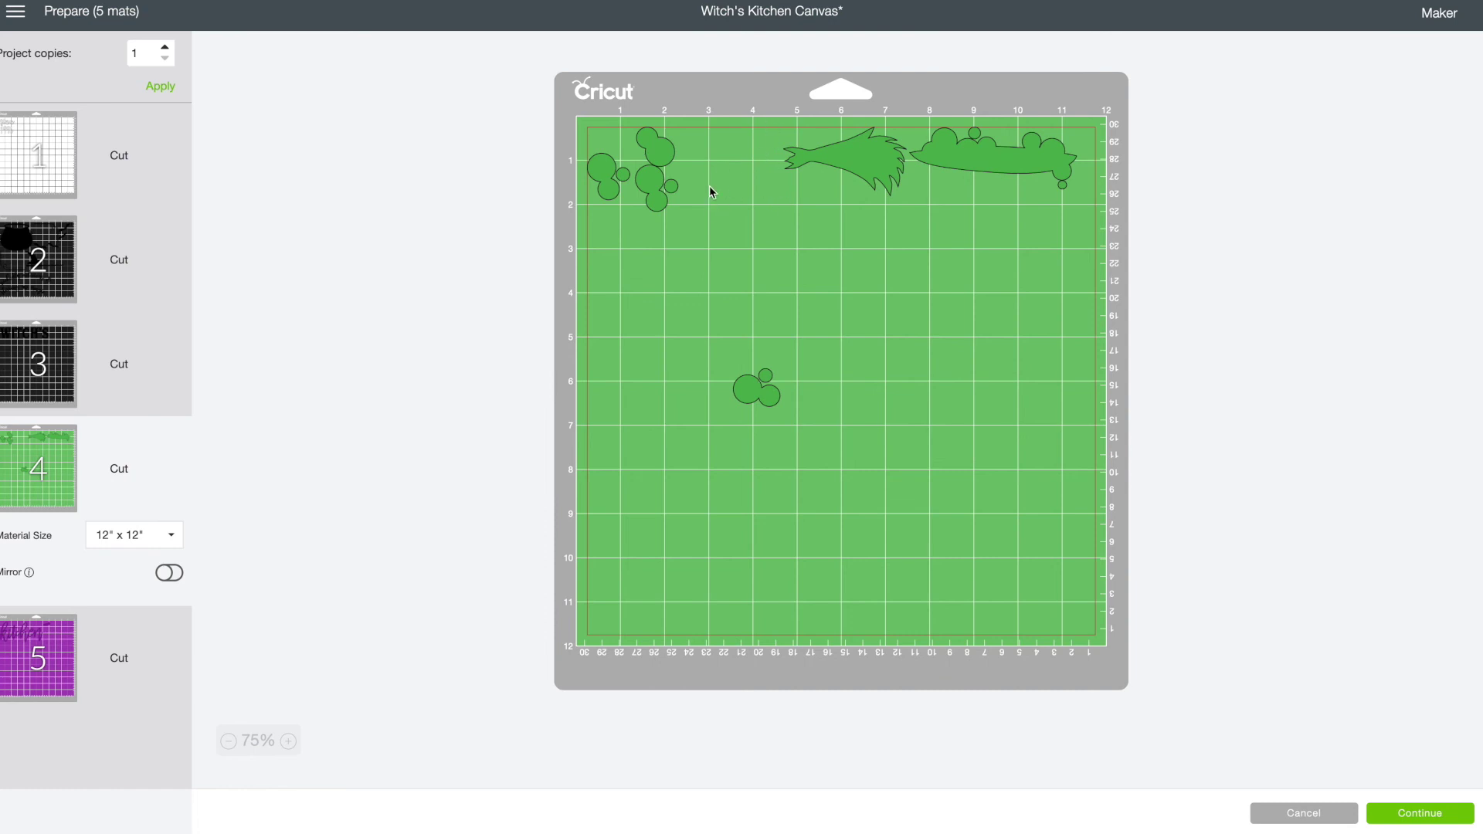
left_click(63, 657)
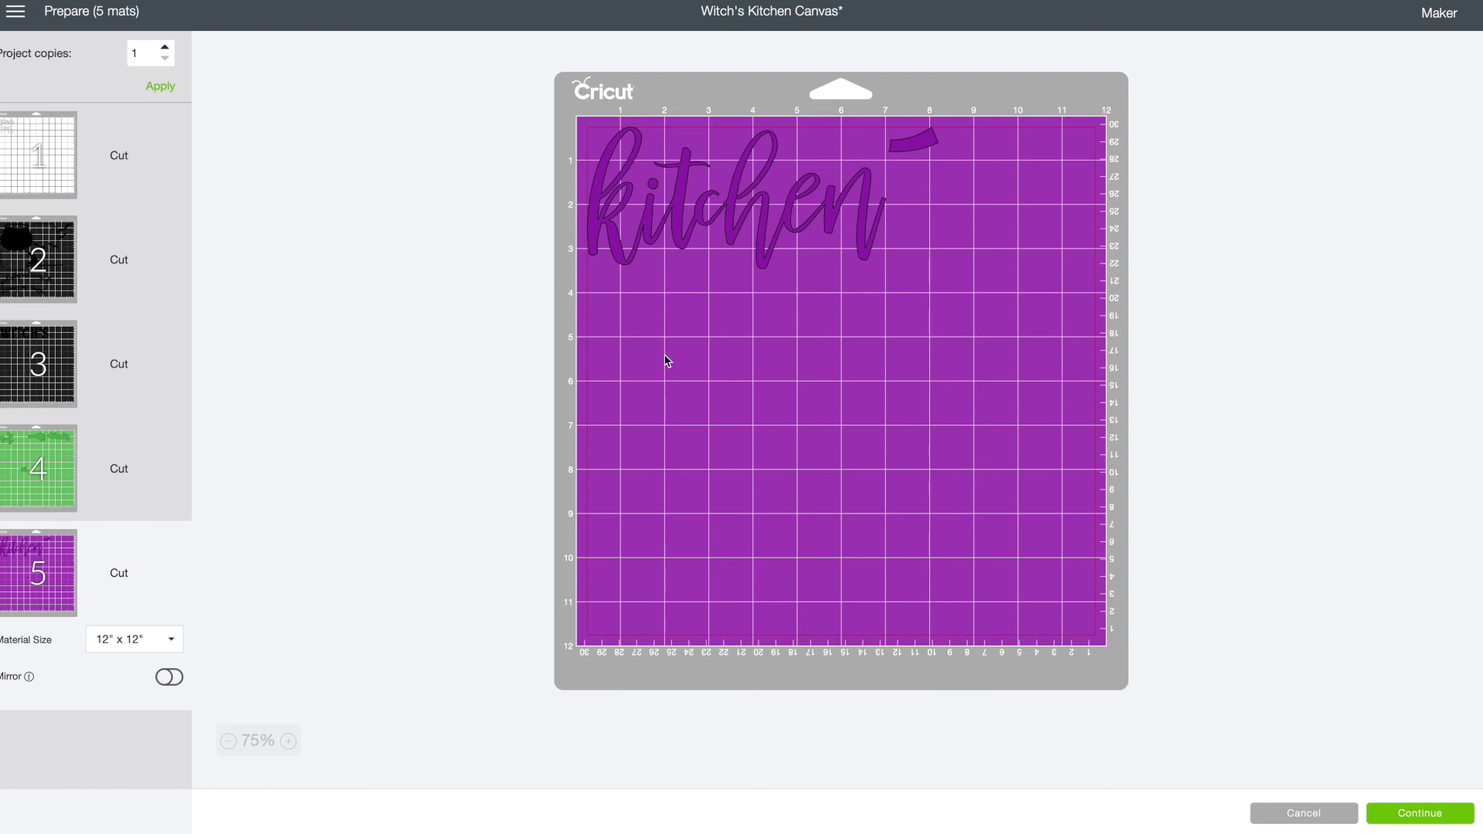
Turn on mirroring for the purple mat 5, the green mat 4 and the black mats 3 and 2.
left_click(166, 679)
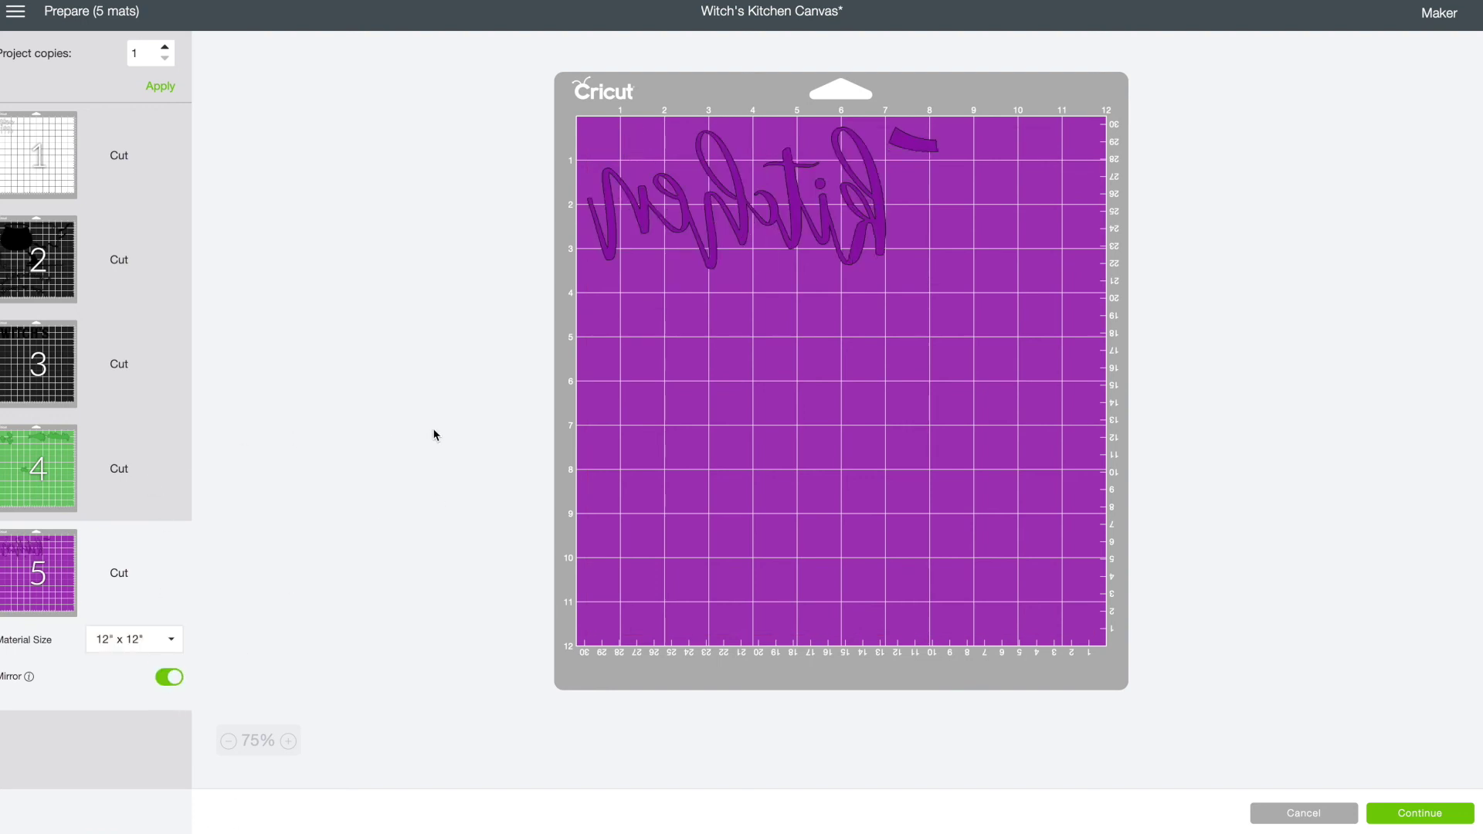
left_click(76, 480)
left_click(168, 573)
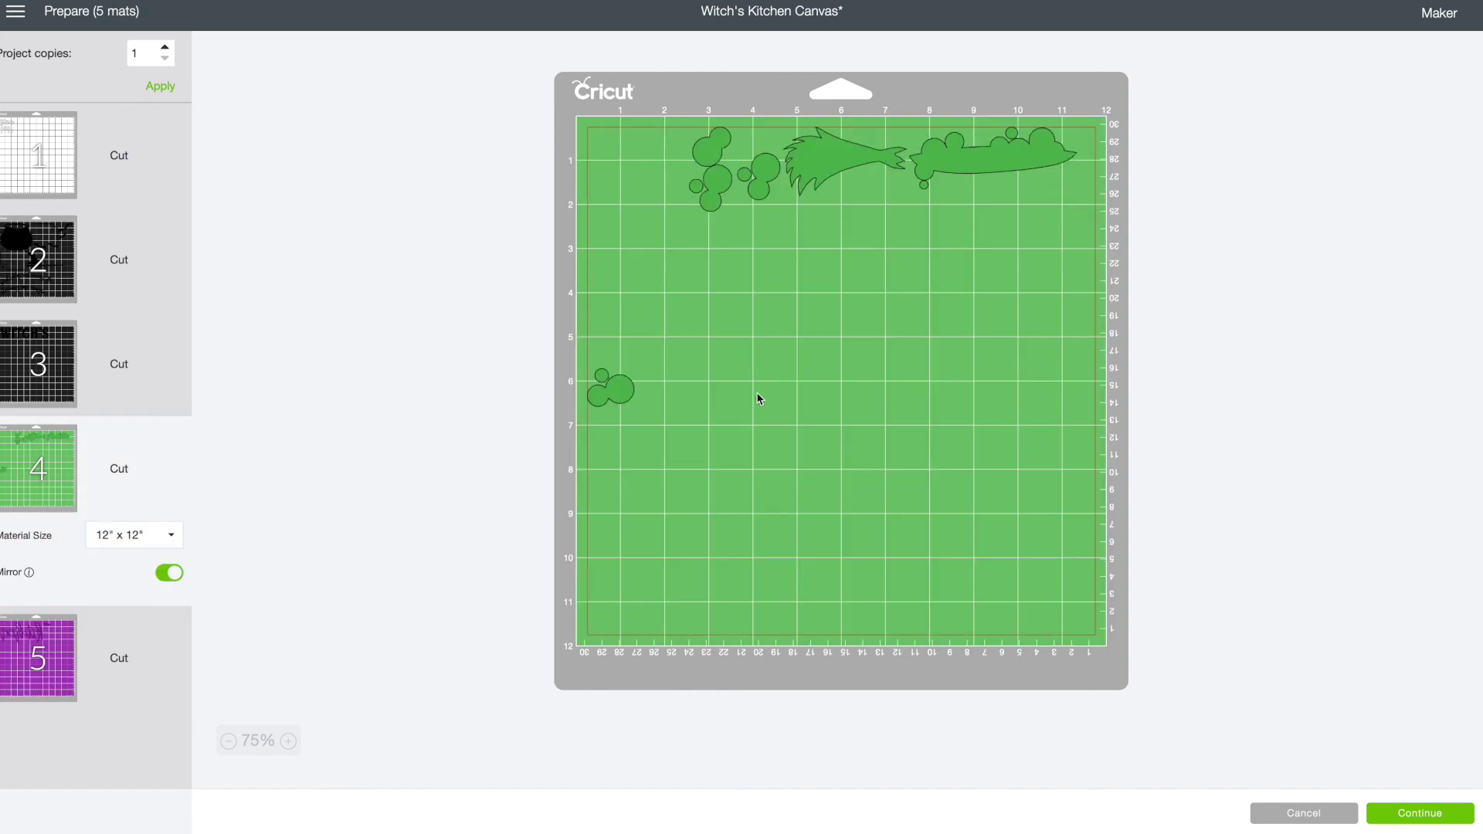
left_click(630, 398)
left_click(58, 369)
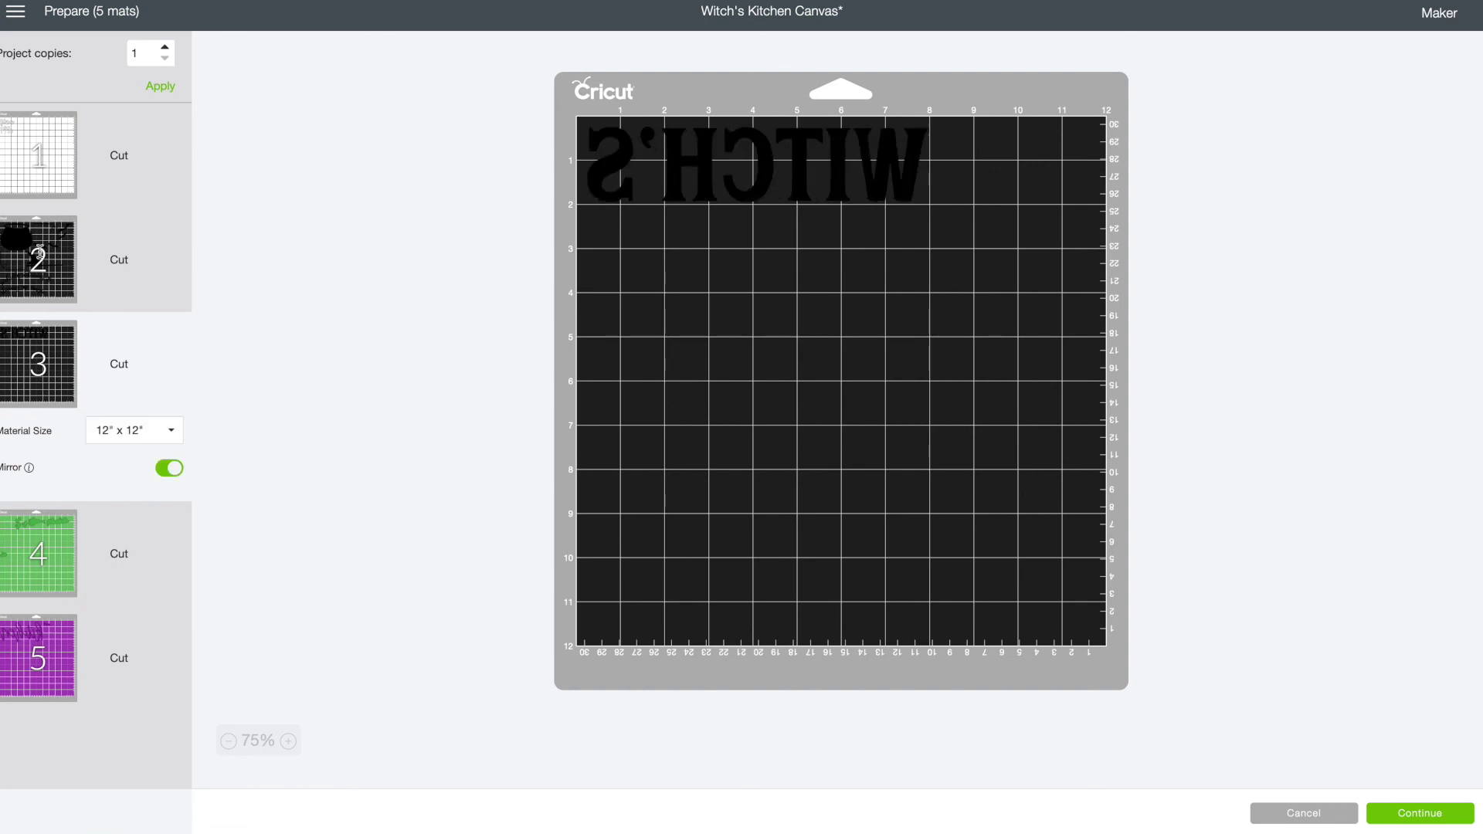
left_click(39, 248)
left_click(171, 366)
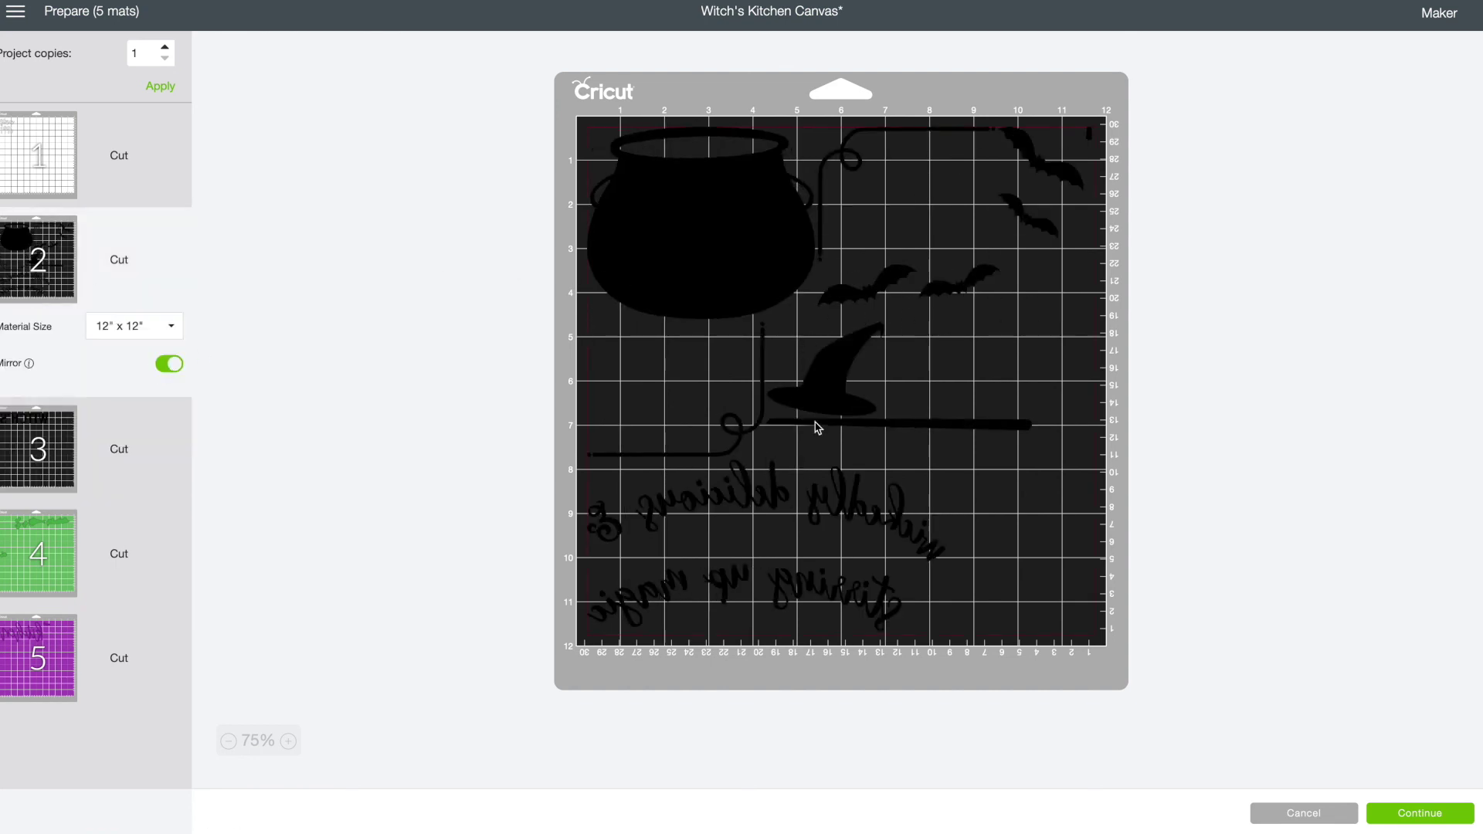
Rearrange the bats on mat 2, placing two in the gap below the cauldron and two beside the upper corner flourish.
left_click_drag(938, 298, 616, 365)
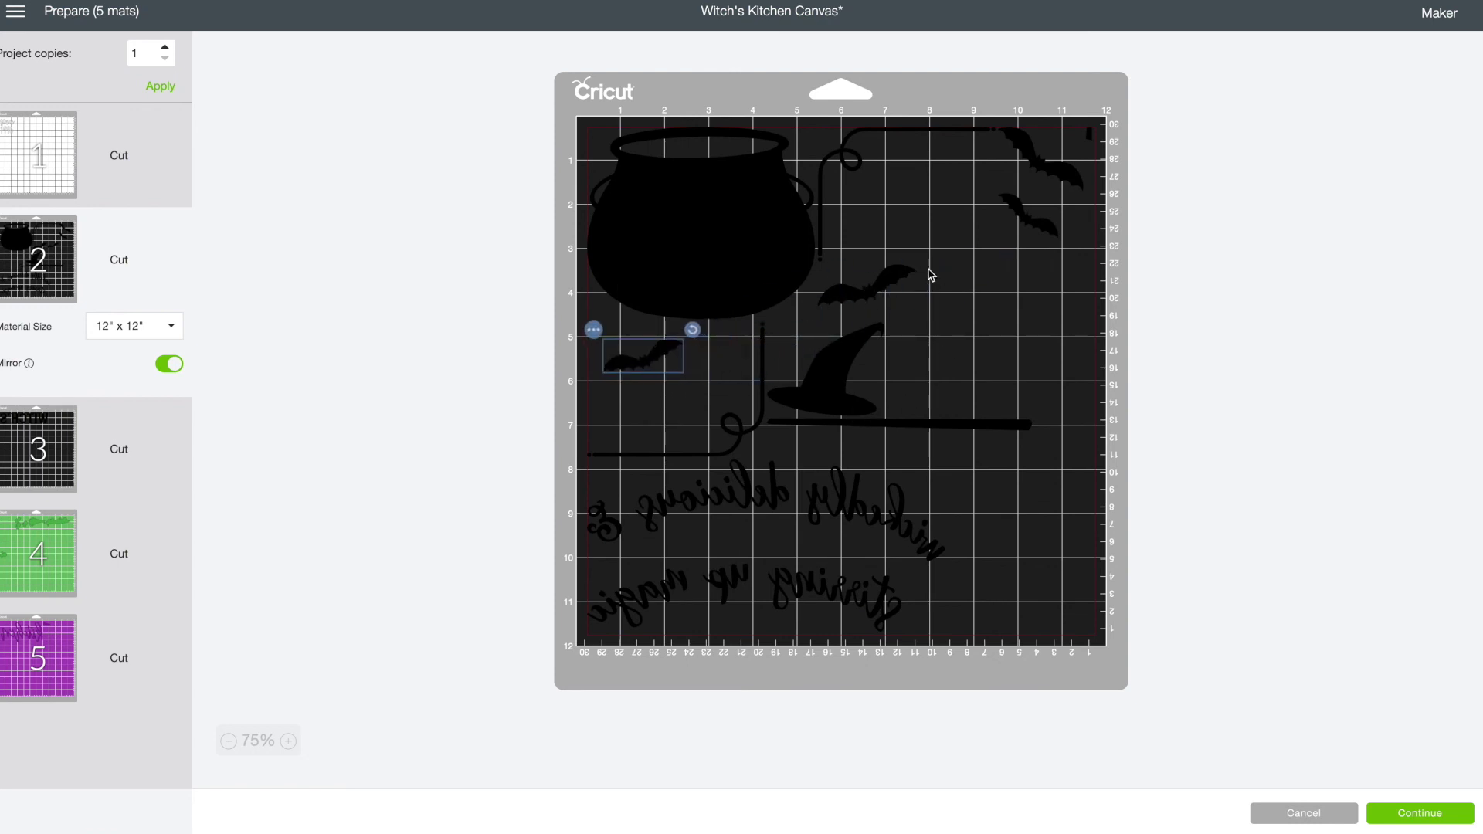
left_click_drag(898, 287, 700, 394)
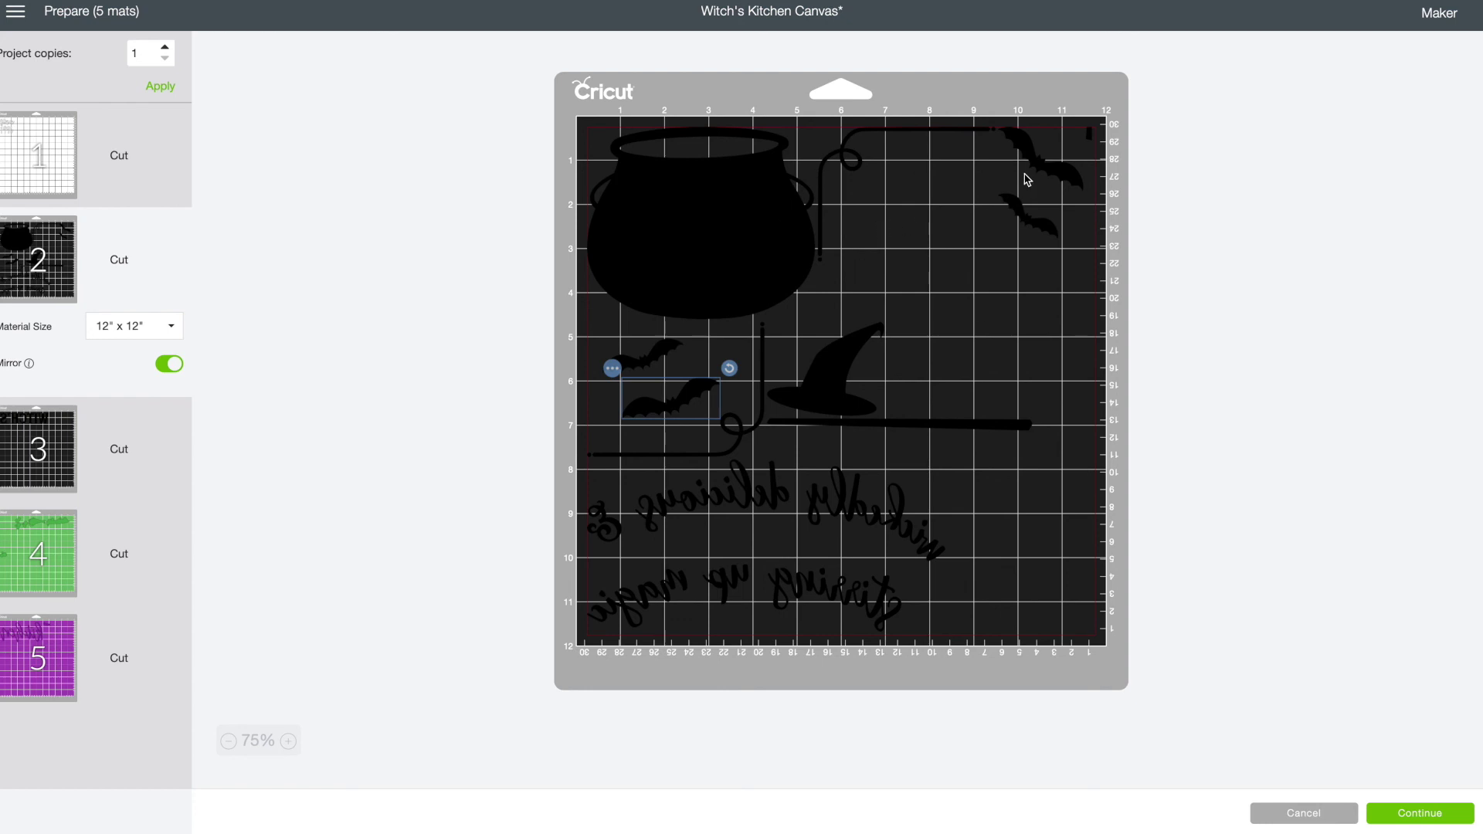
left_click_drag(1039, 159, 934, 184)
left_click_drag(1022, 222, 877, 212)
left_click(1085, 140)
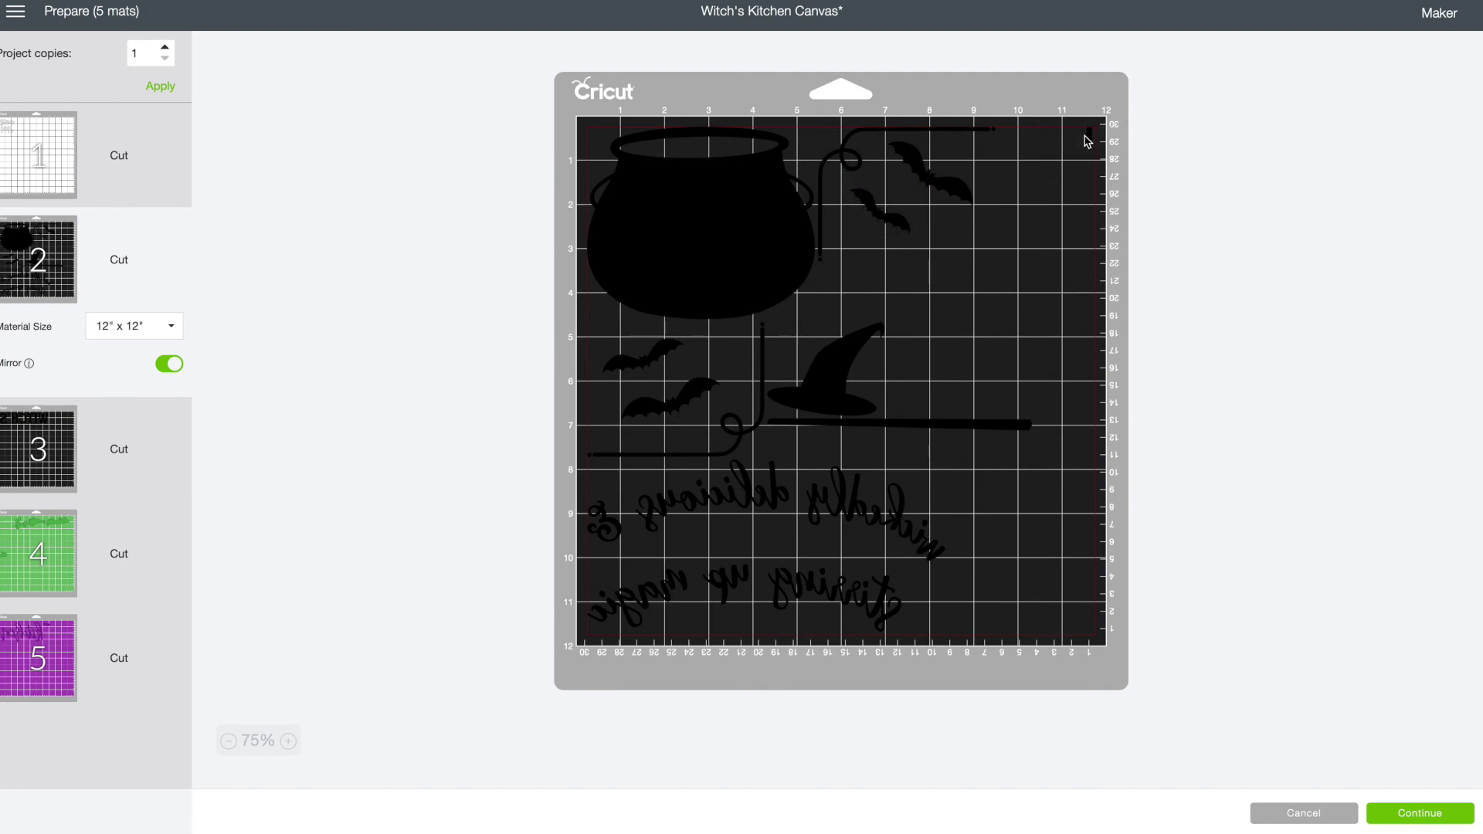
left_click(1045, 419)
Turn on mirroring for mat 1, which holds the "since 1996" lettering.
left_click(31, 155)
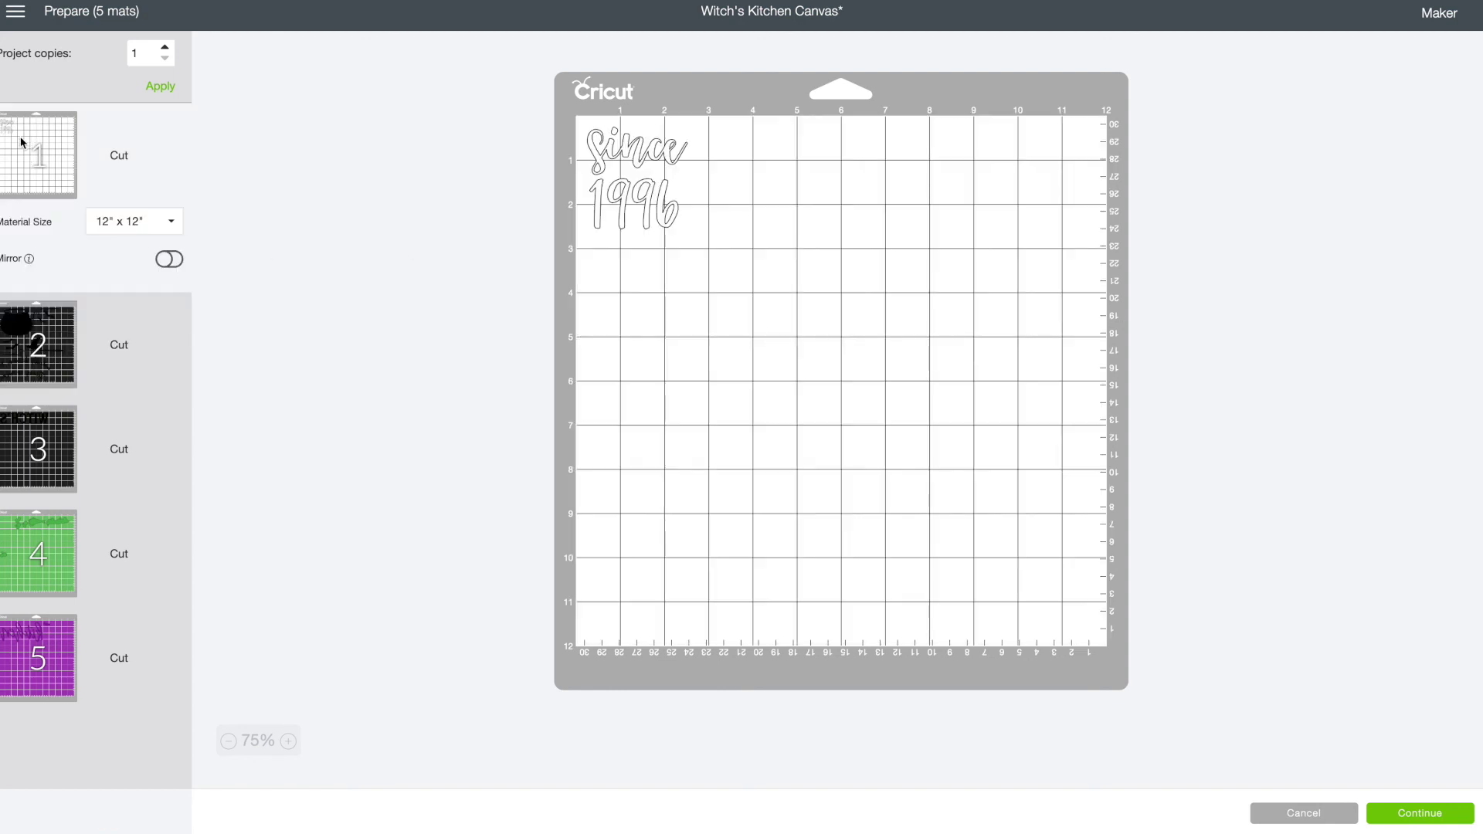
left_click(170, 259)
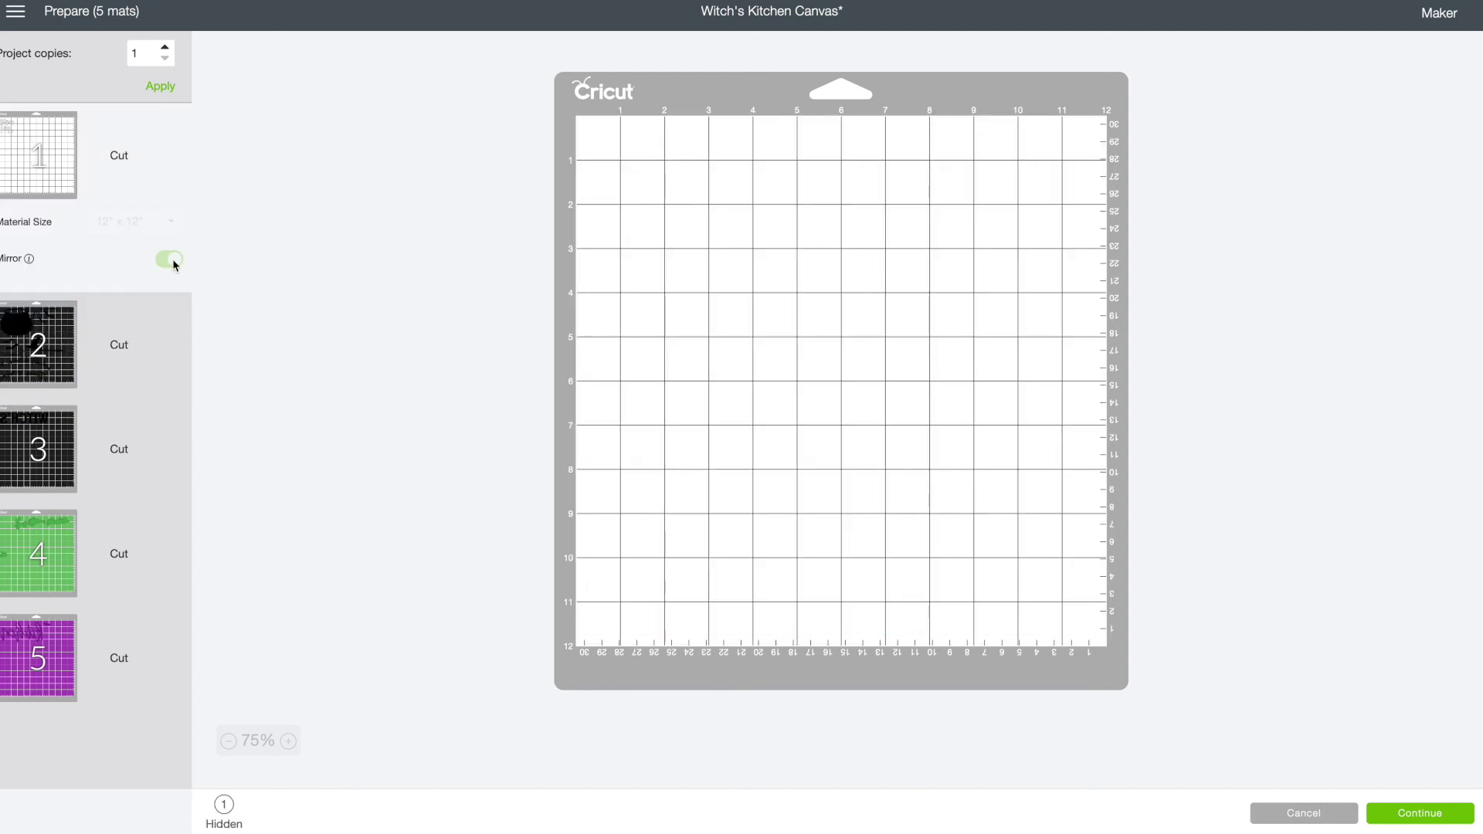